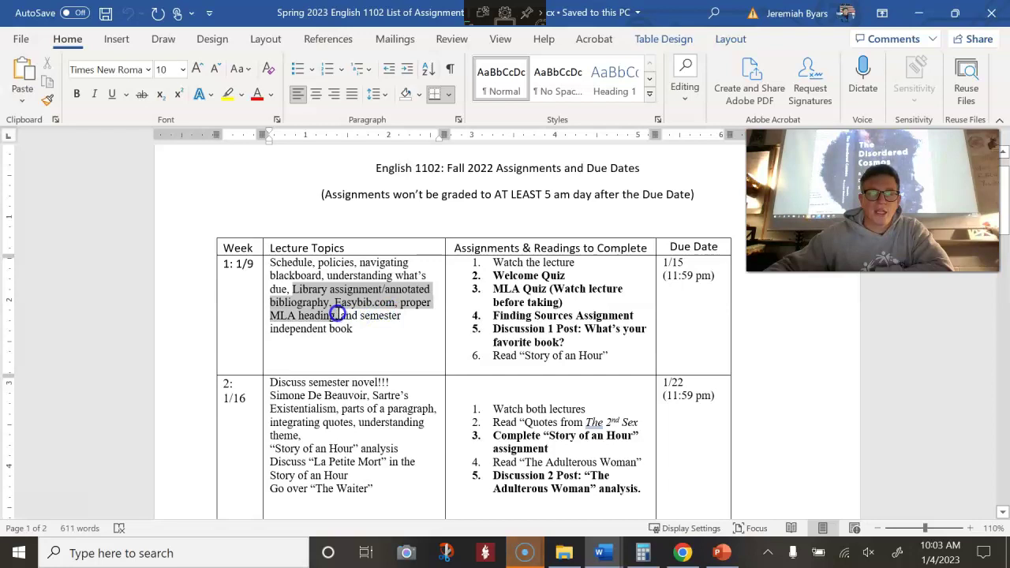
Highlight 'semester independent book' in the Week 1 topics, then switch to the Blackboard Week 1 page
{"action": "left_click", "coordinate": [365, 365]}
{"action": "left_click_drag", "start_coordinate": [366, 335], "coordinate": [359, 314]}
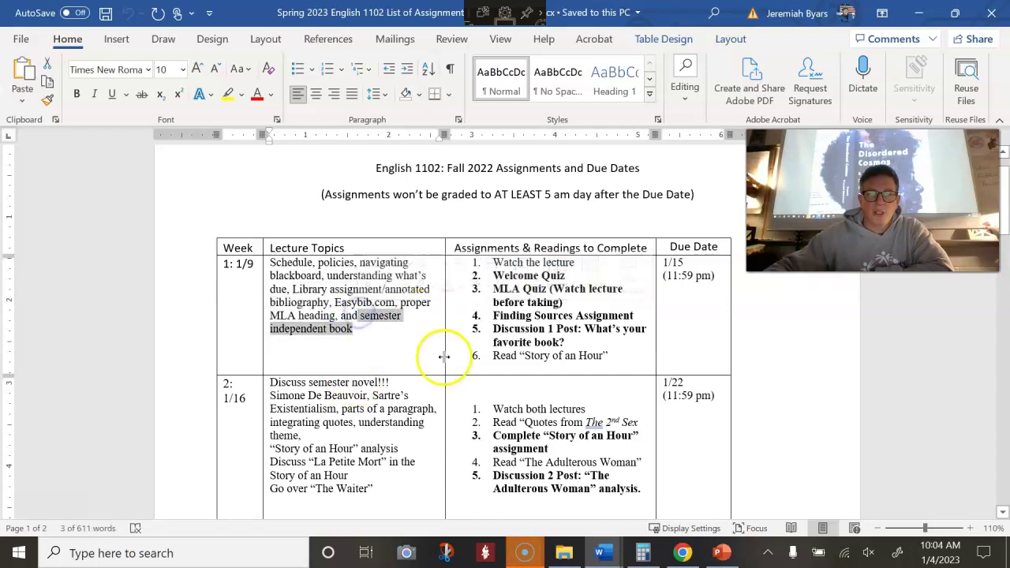
{"action": "left_click", "coordinate": [682, 552]}
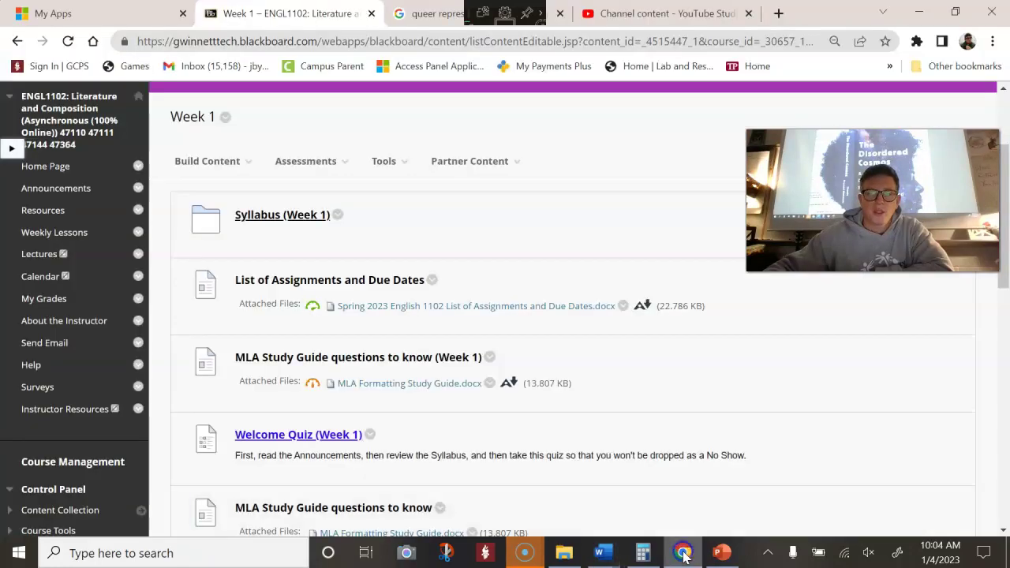
Delete the duplicate 'MLA Study Guide questions to know (Week 1)' item from Week 1
{"action": "scroll", "coordinate": [284, 371], "scroll_direction": "up", "scroll_amount": 2}
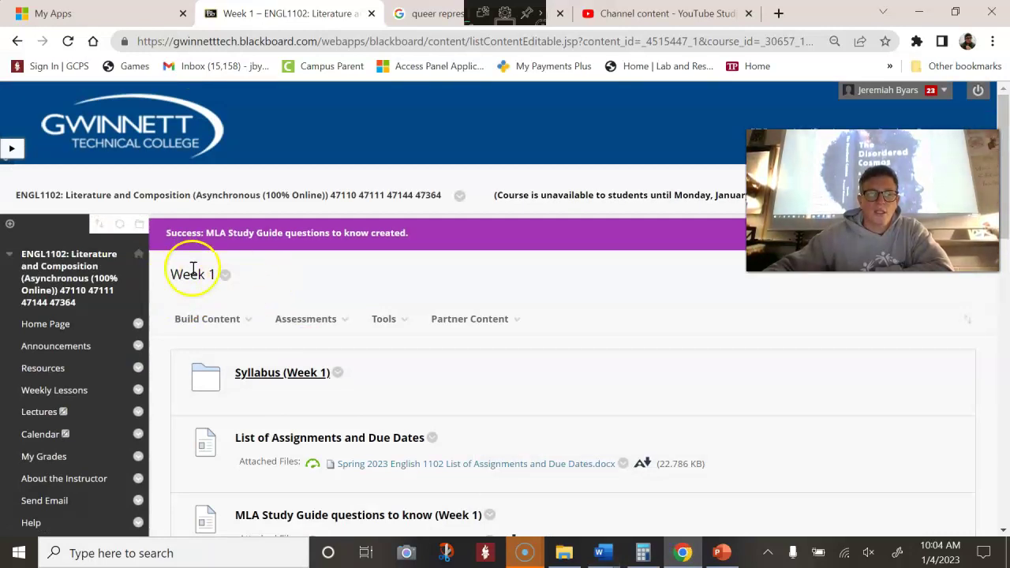
{"action": "scroll", "coordinate": [347, 280], "scroll_direction": "down", "scroll_amount": 3}
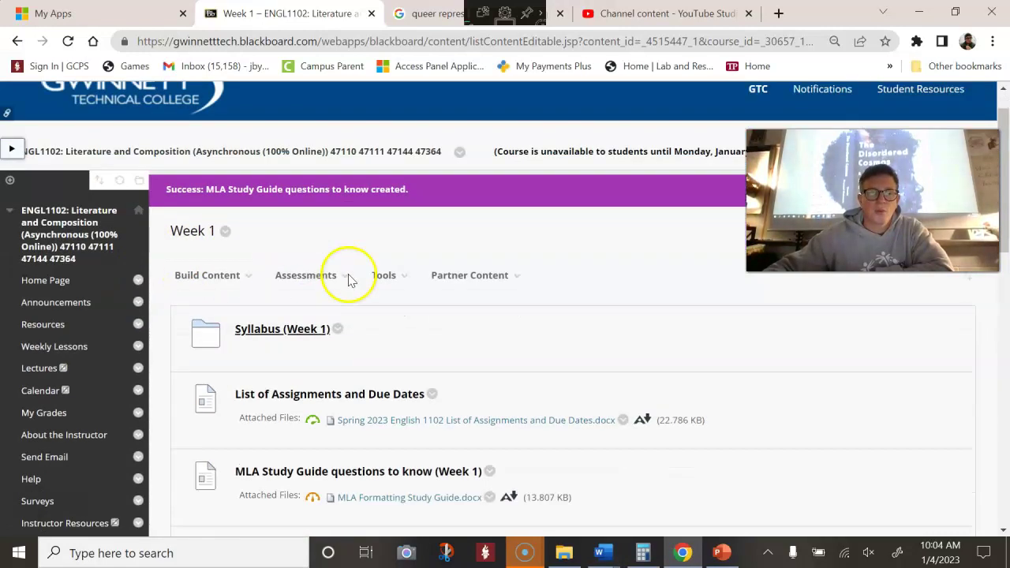
{"action": "scroll", "coordinate": [341, 270], "scroll_direction": "down", "scroll_amount": 1}
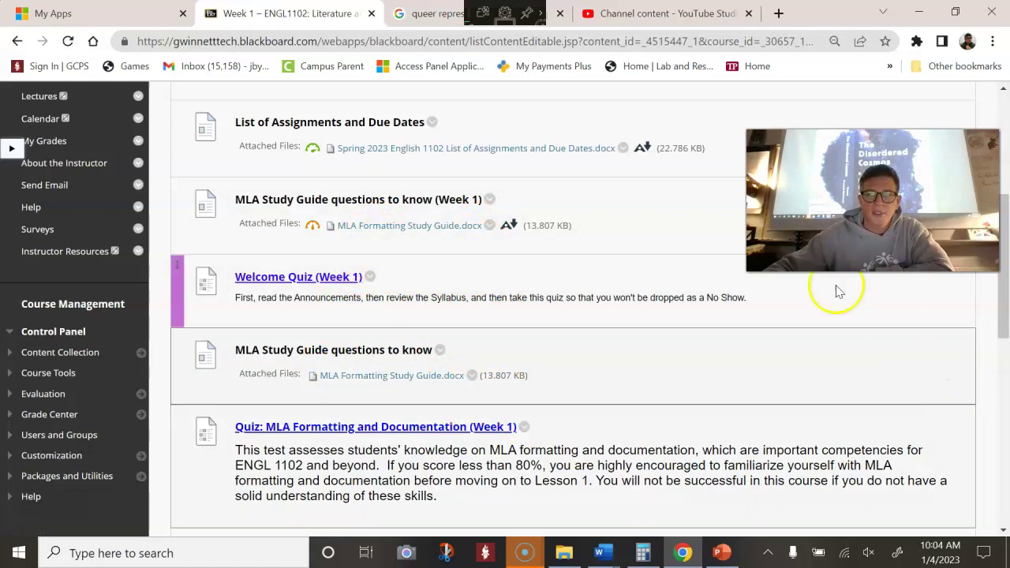
{"action": "left_click", "coordinate": [489, 200]}
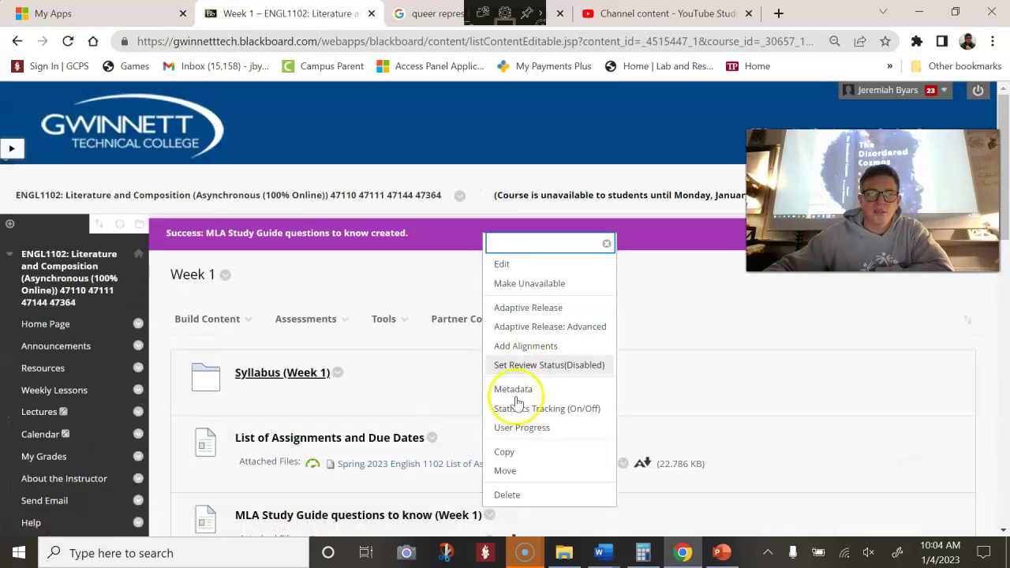
{"action": "left_click", "coordinate": [538, 493]}
{"action": "left_click", "coordinate": [581, 130]}
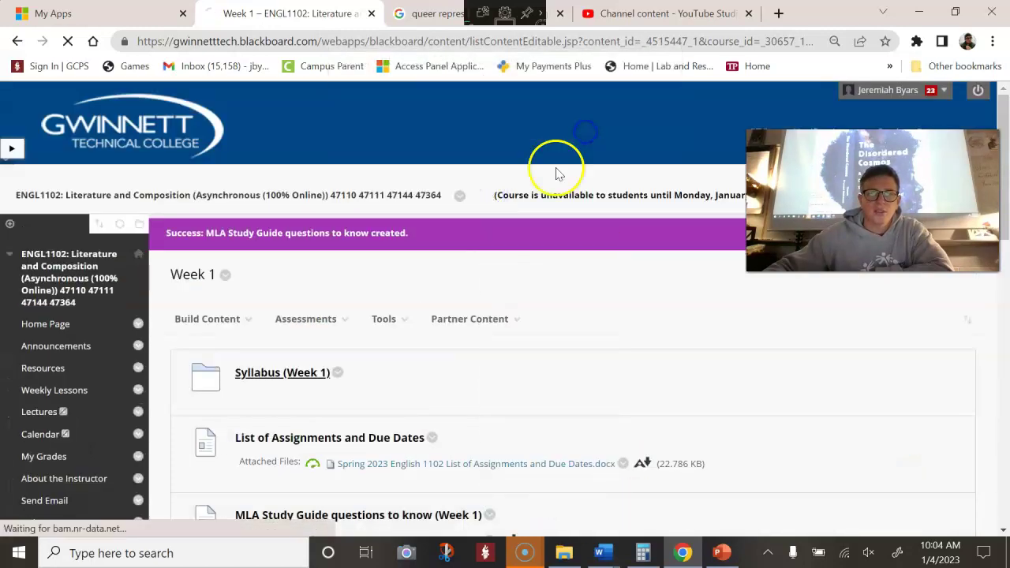
Open the Introduce Yourself discussion forum further down the Week 1 list
{"action": "scroll", "coordinate": [523, 371], "scroll_direction": "down", "scroll_amount": 5}
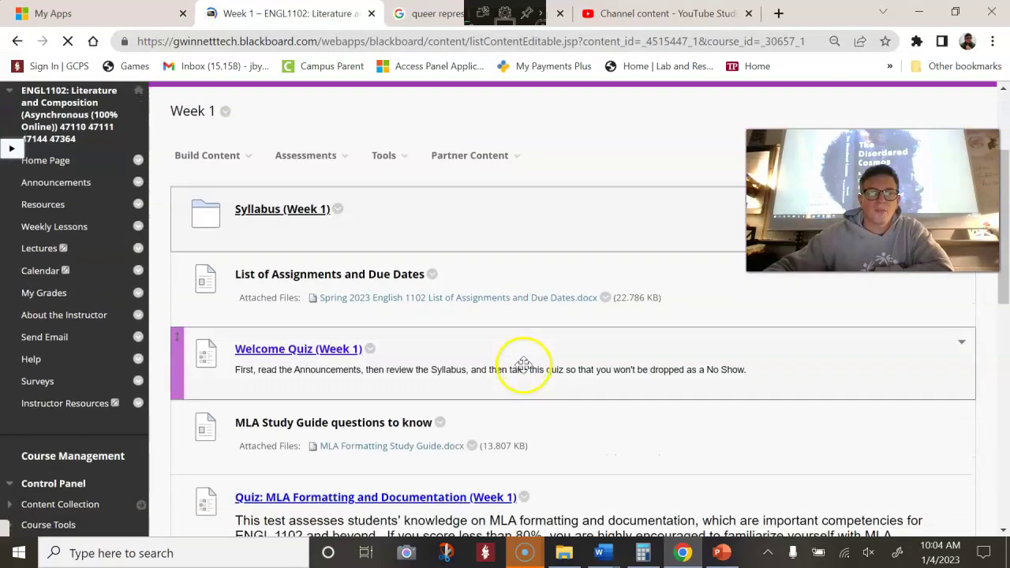
{"action": "scroll", "coordinate": [526, 369], "scroll_direction": "down", "scroll_amount": 1}
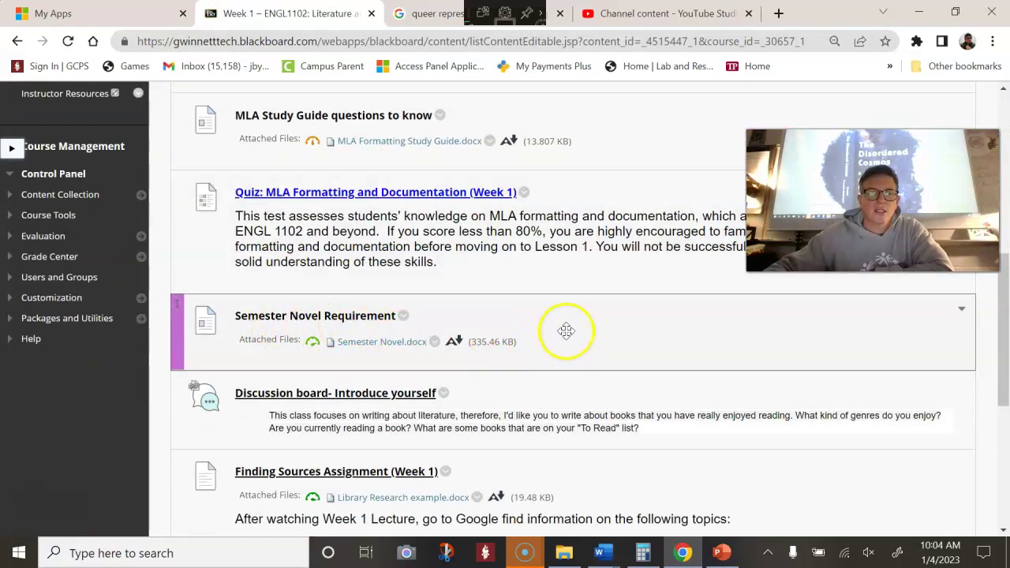
{"action": "scroll", "coordinate": [556, 325], "scroll_direction": "down", "scroll_amount": 3}
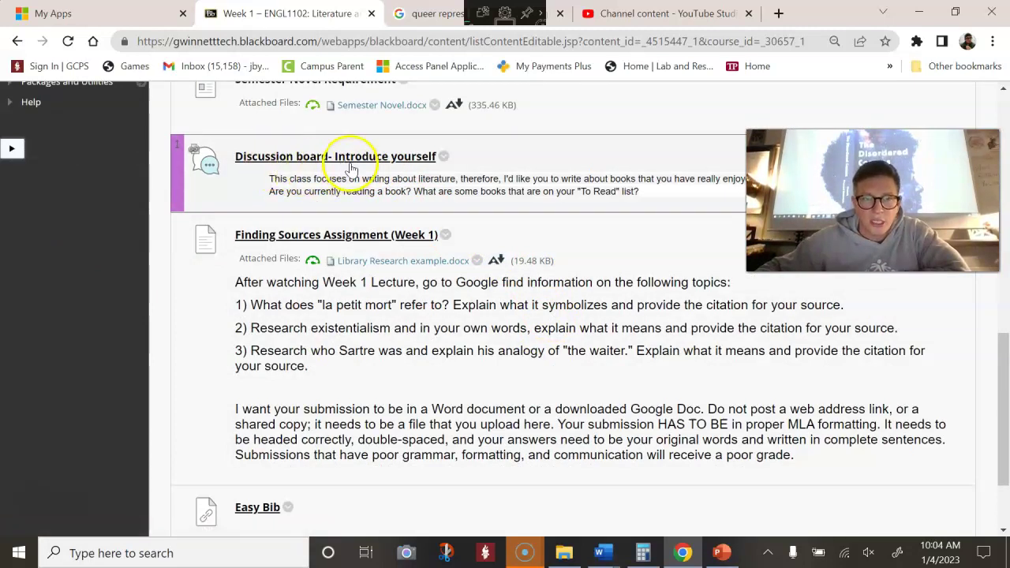
{"action": "left_click", "coordinate": [350, 159]}
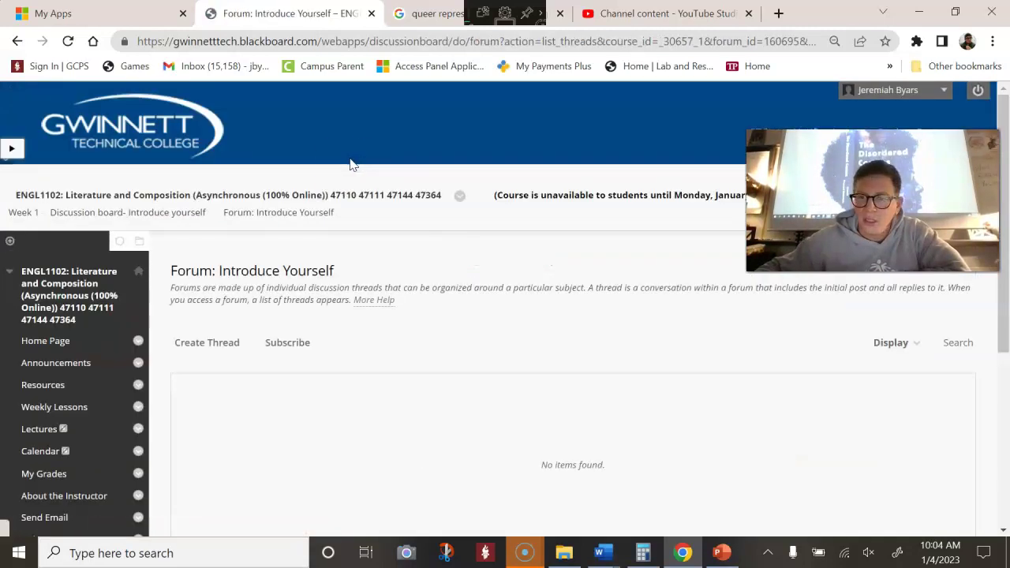
{"action": "scroll", "coordinate": [374, 276], "scroll_direction": "down", "scroll_amount": 4}
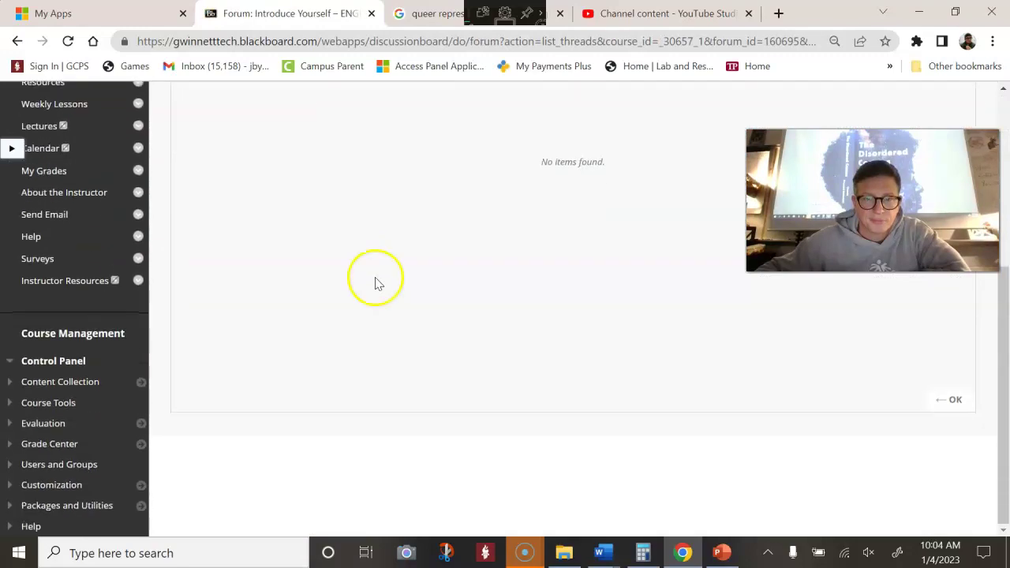
{"action": "scroll", "coordinate": [375, 282], "scroll_direction": "up", "scroll_amount": 4}
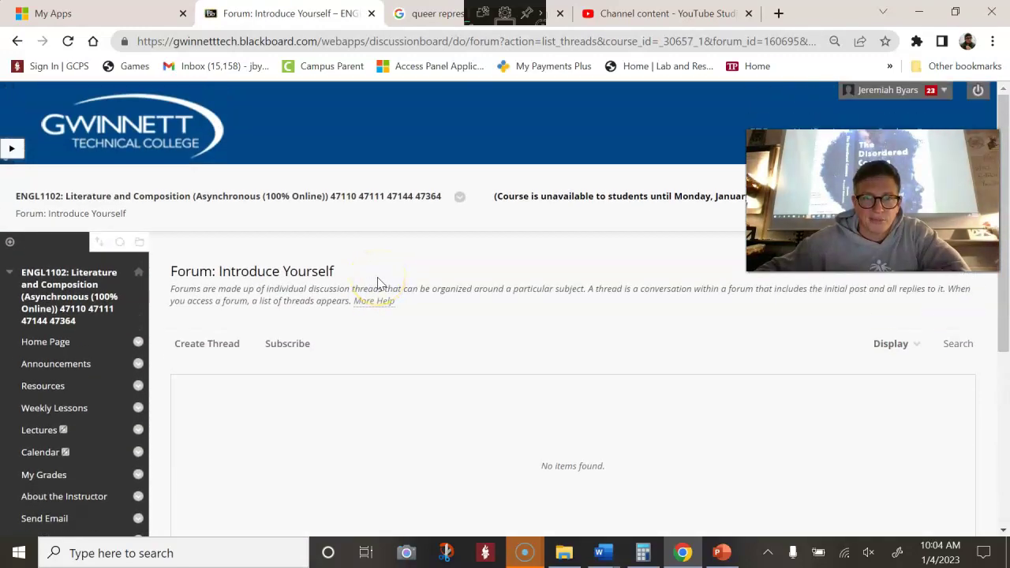
{"action": "scroll", "coordinate": [377, 283], "scroll_direction": "down", "scroll_amount": 1}
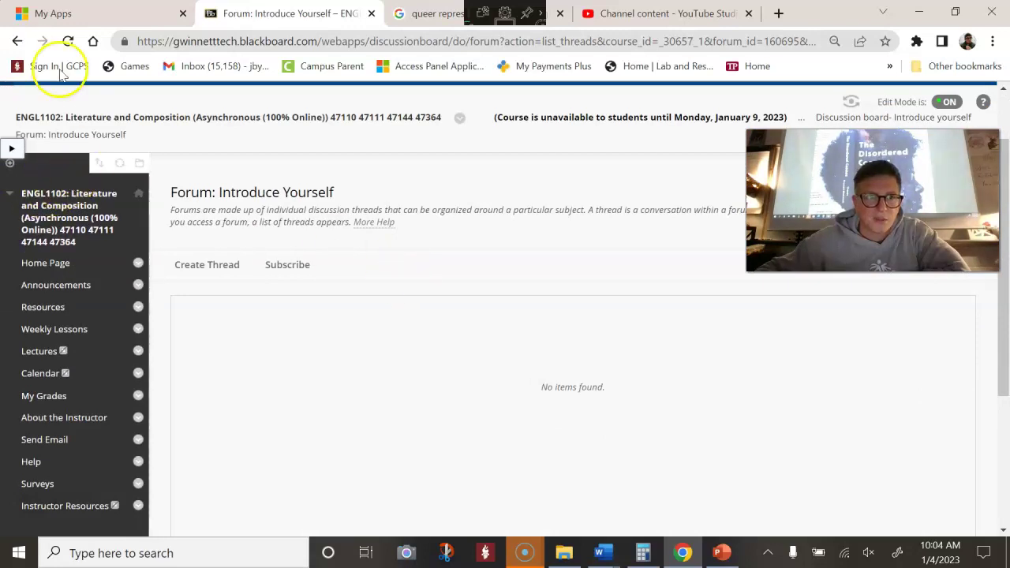
{"action": "left_click", "coordinate": [20, 42]}
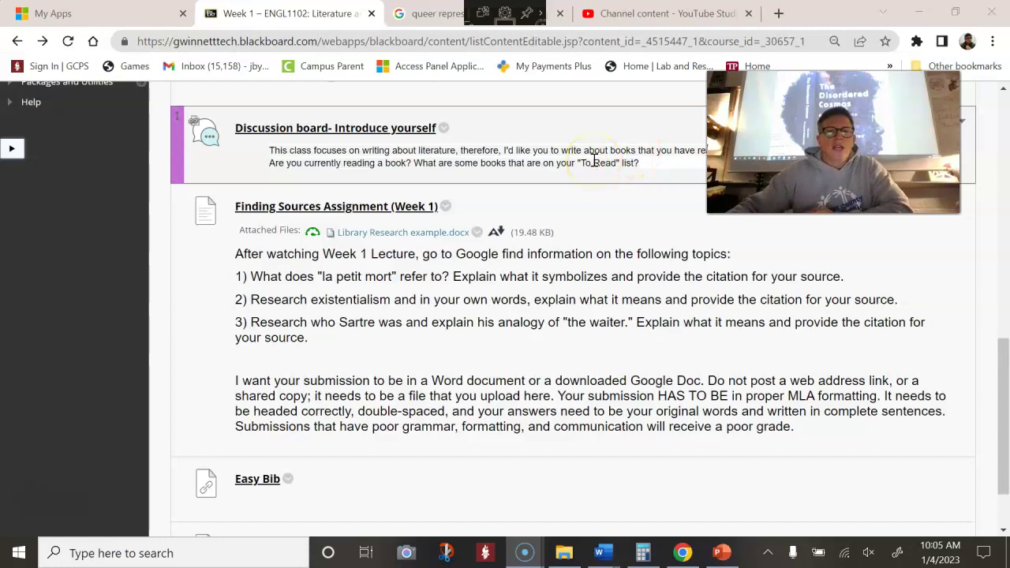
{"action": "scroll", "coordinate": [654, 331], "scroll_direction": "down", "scroll_amount": 1}
{"action": "scroll", "coordinate": [630, 314], "scroll_direction": "up", "scroll_amount": 1}
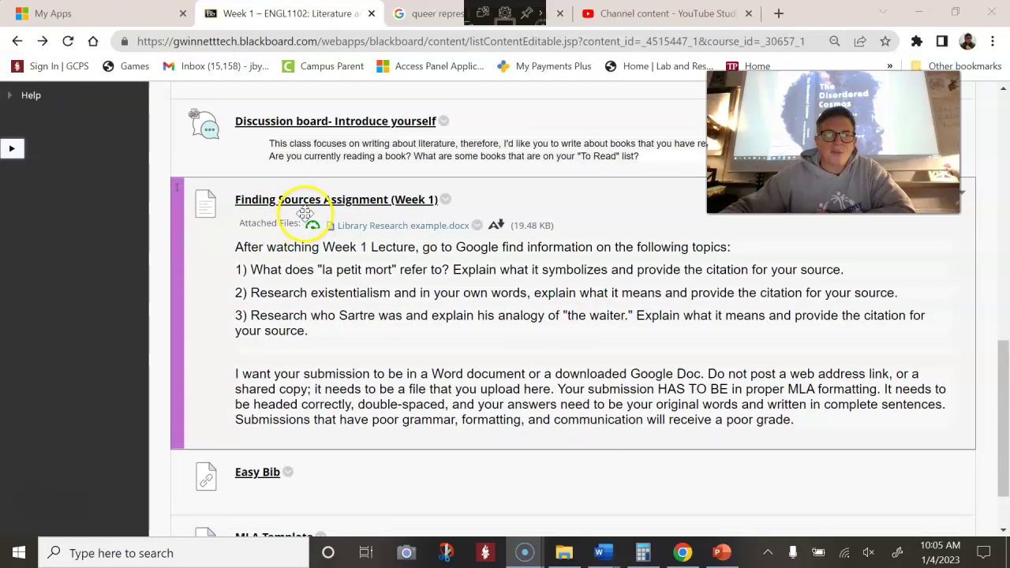
{"action": "scroll", "coordinate": [418, 203], "scroll_direction": "down", "scroll_amount": 1}
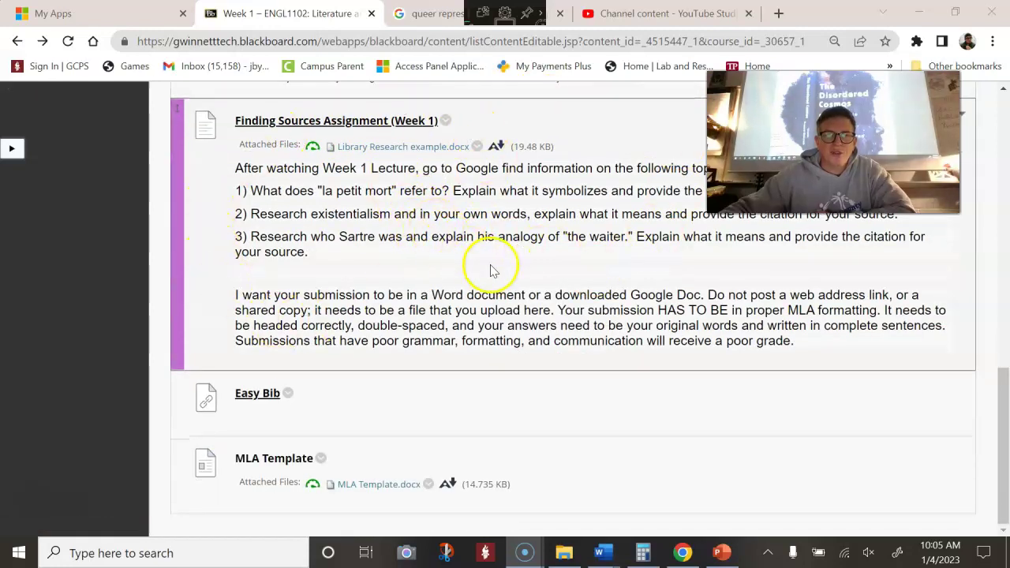
{"action": "scroll", "coordinate": [491, 268], "scroll_direction": "up", "scroll_amount": 1}
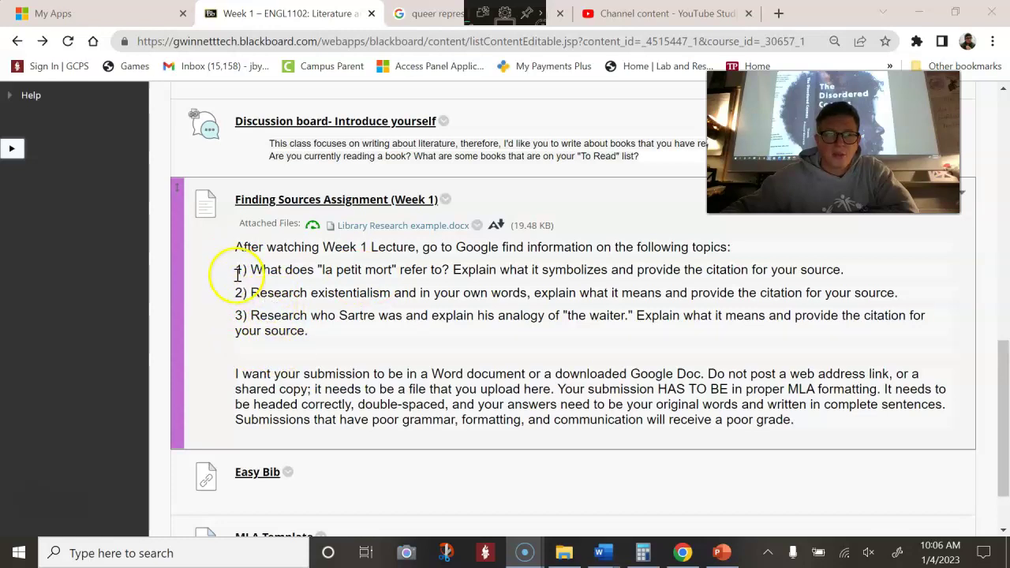
{"action": "left_click", "coordinate": [321, 269]}
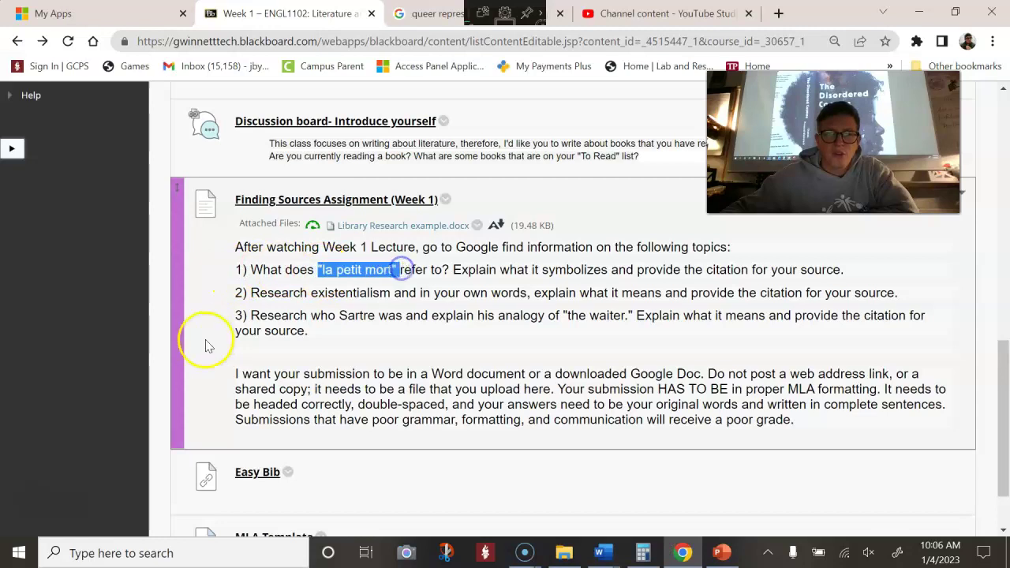
{"action": "left_click", "coordinate": [520, 268]}
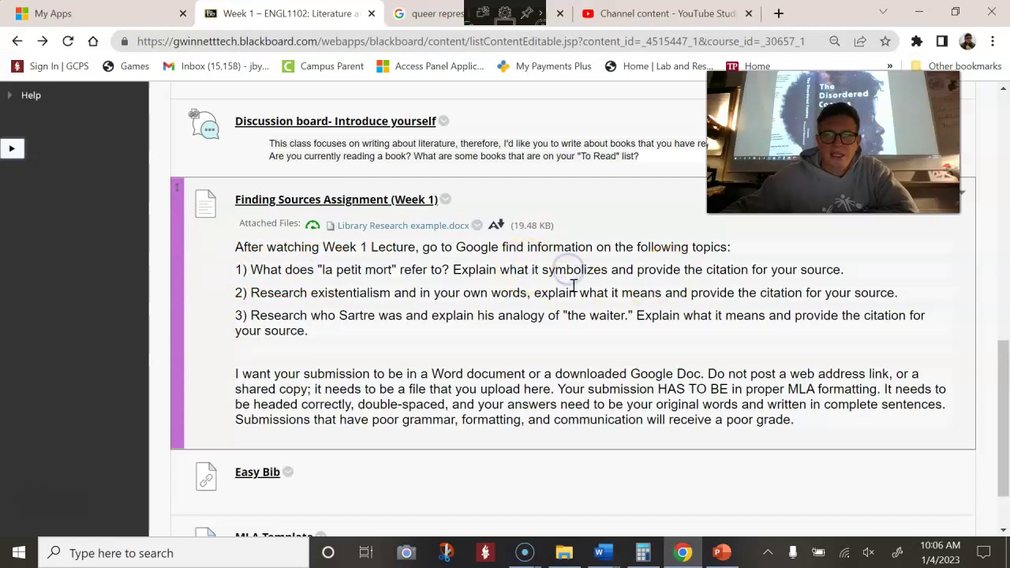
{"action": "left_click", "coordinate": [754, 269]}
{"action": "left_click", "coordinate": [846, 265]}
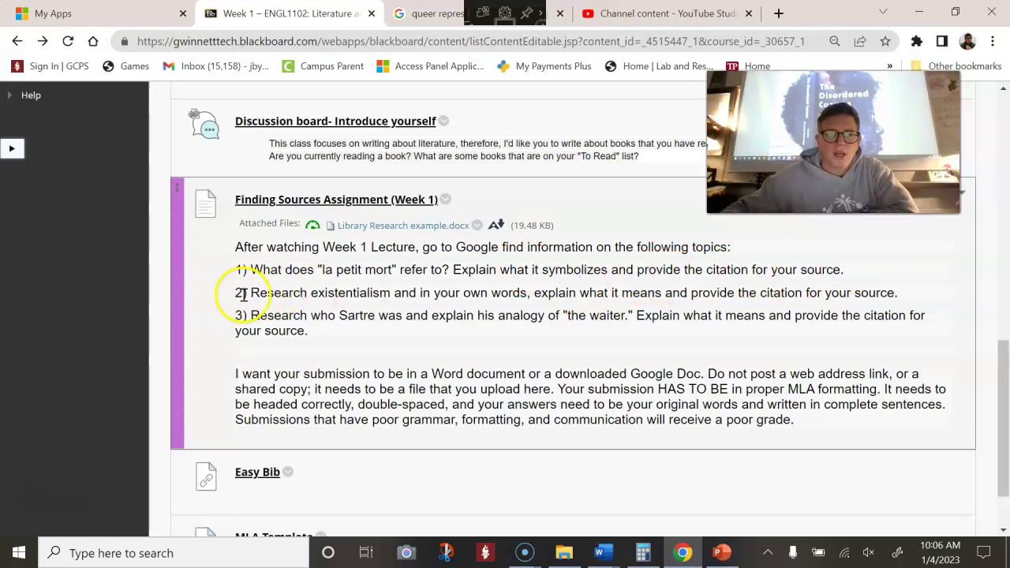
{"action": "left_click", "coordinate": [268, 296]}
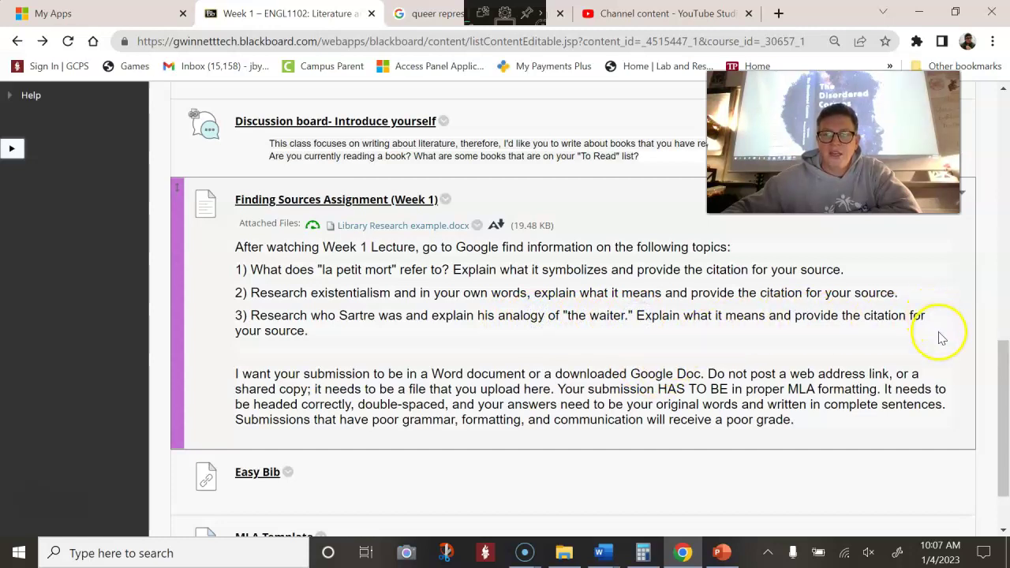
{"action": "left_click", "coordinate": [769, 319]}
{"action": "left_click", "coordinate": [269, 330]}
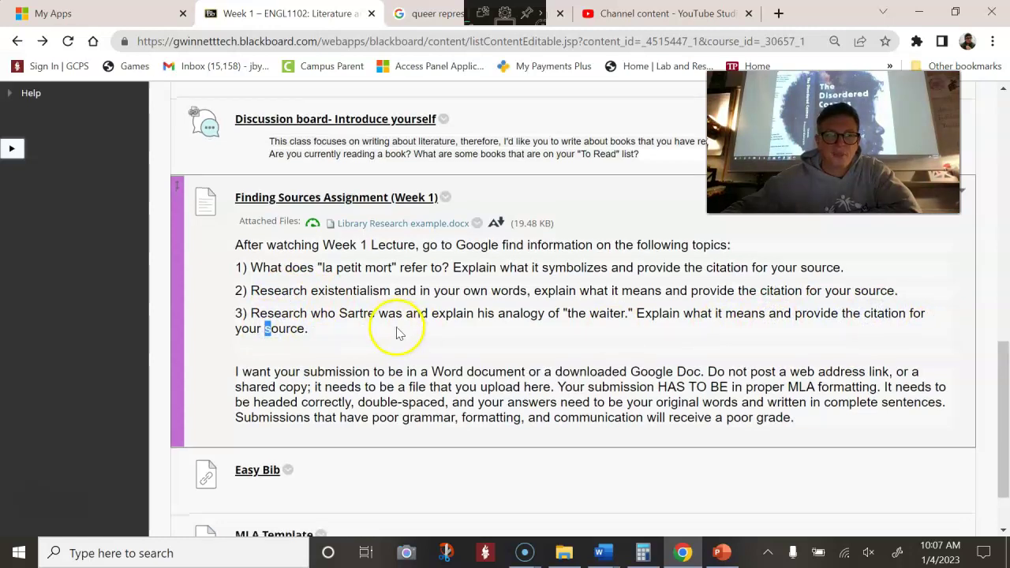
{"action": "scroll", "coordinate": [394, 334], "scroll_direction": "down", "scroll_amount": 1}
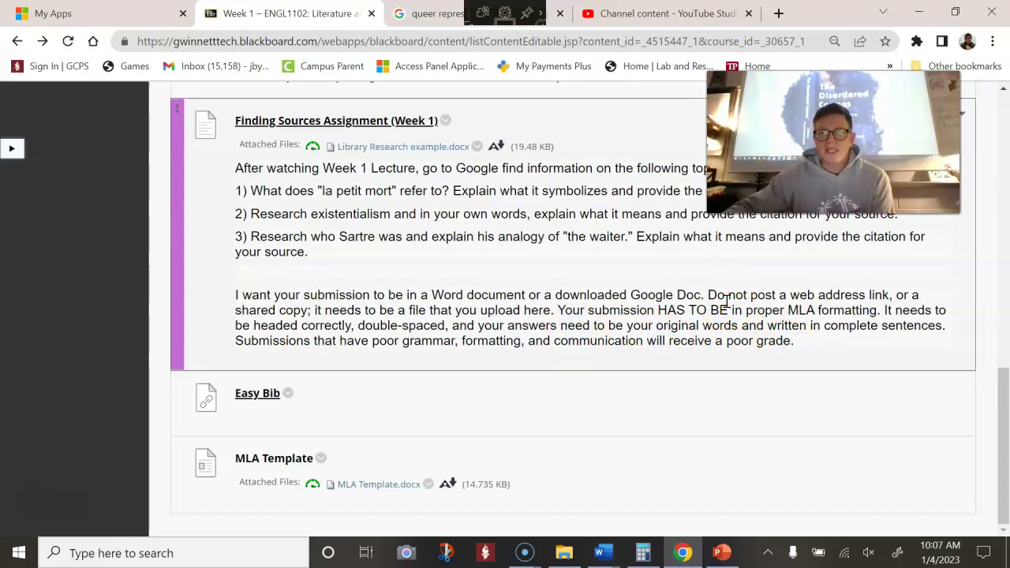
{"action": "scroll", "coordinate": [347, 189], "scroll_direction": "up", "scroll_amount": 1}
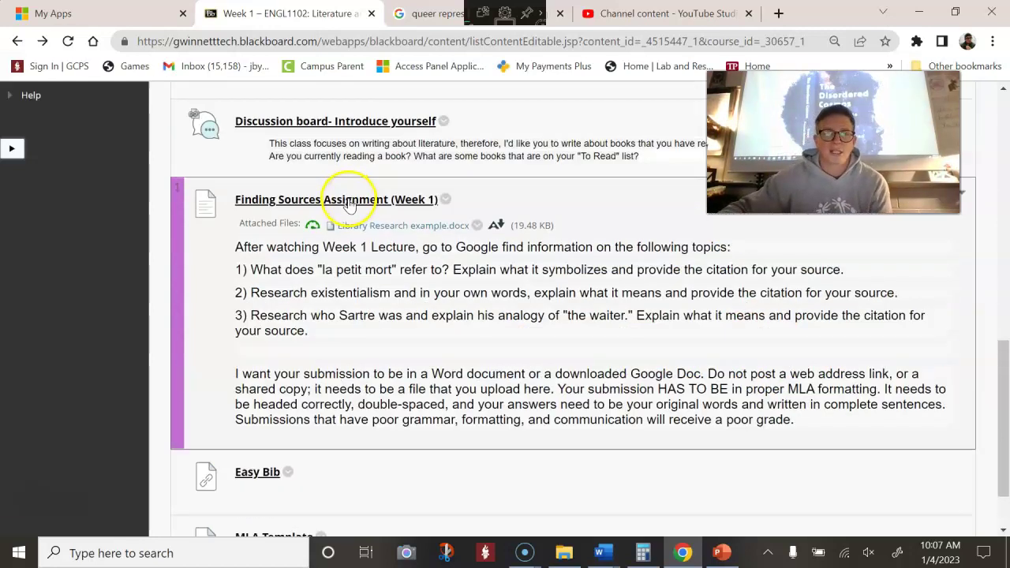
{"action": "scroll", "coordinate": [349, 204], "scroll_direction": "up", "scroll_amount": 1}
{"action": "scroll", "coordinate": [338, 210], "scroll_direction": "down", "scroll_amount": 2}
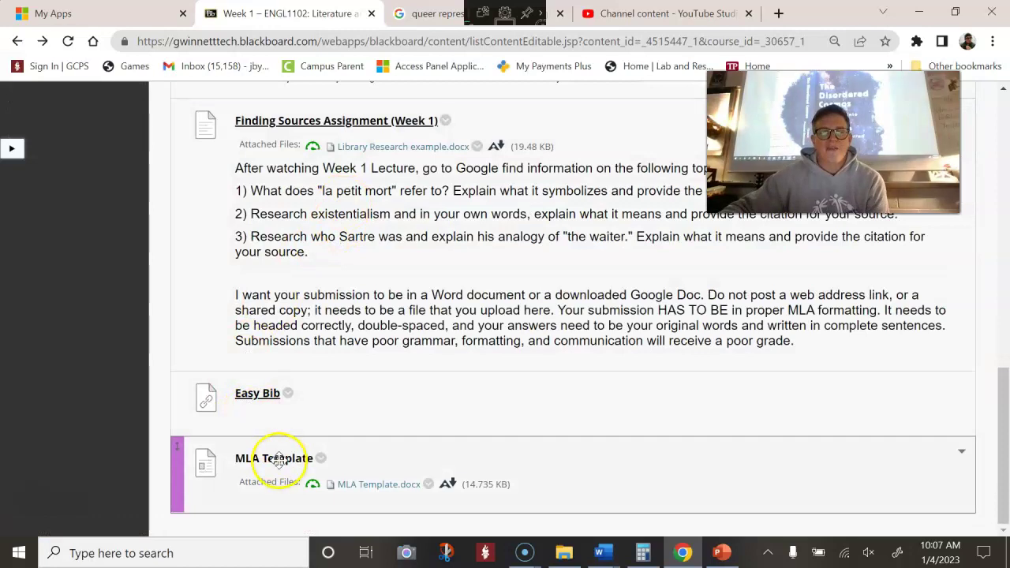
Download MLA Template.docx from Blackboard and open it in Word
{"action": "left_click", "coordinate": [364, 485]}
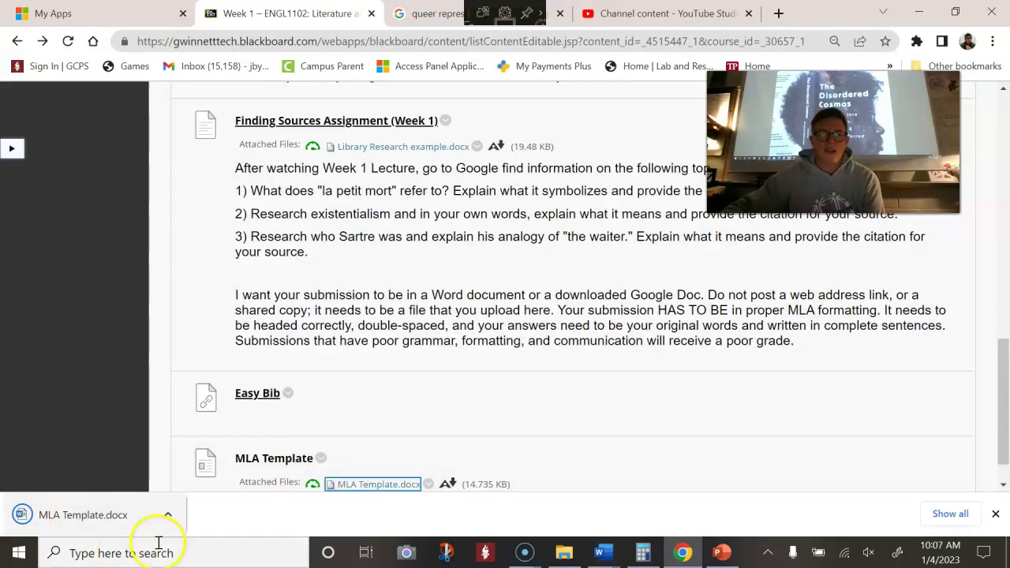
{"action": "left_click", "coordinate": [603, 552]}
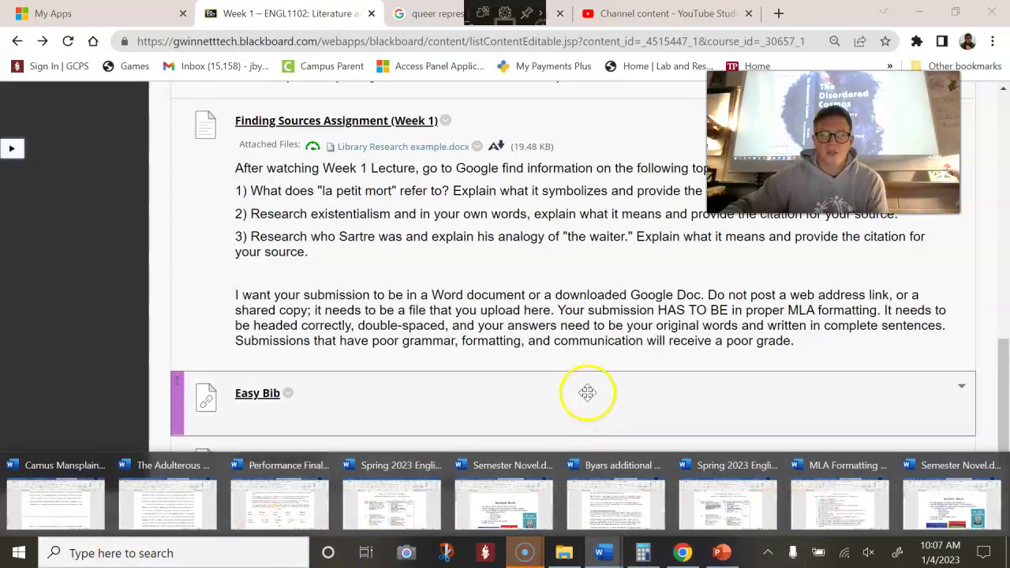
{"action": "left_click", "coordinate": [108, 533]}
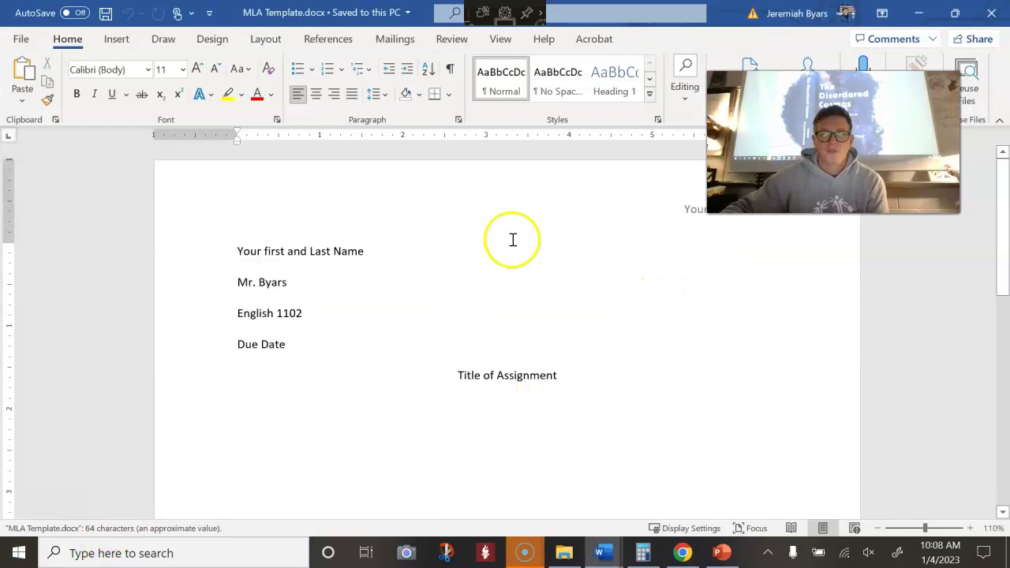
{"action": "scroll", "coordinate": [536, 392], "scroll_direction": "down", "scroll_amount": 8}
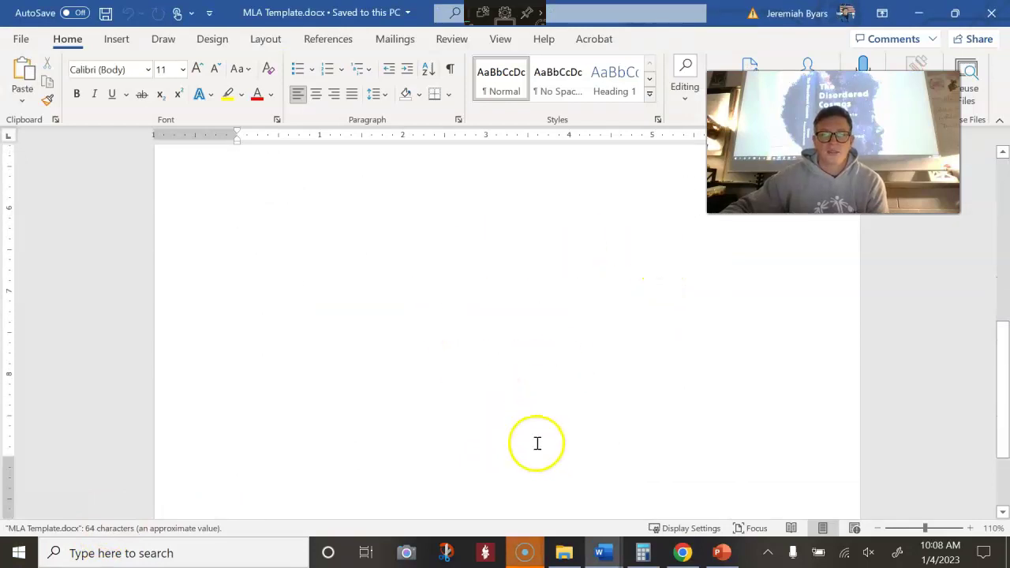
Replace the header's 'Your Last Name' placeholder with the student's surname in capitals, keeping page number 1
{"action": "scroll", "coordinate": [537, 442], "scroll_direction": "up", "scroll_amount": 8}
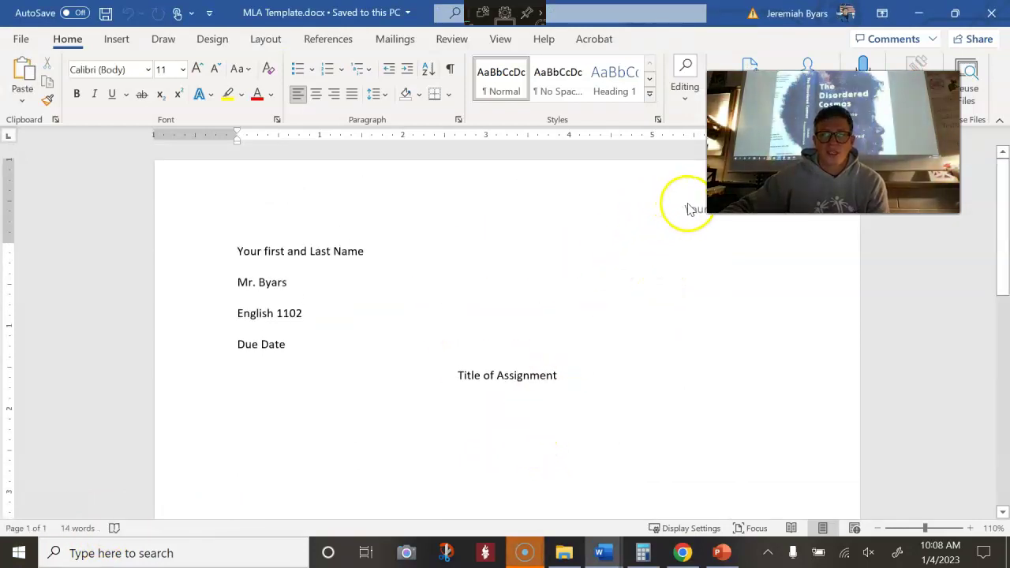
{"action": "double_click", "coordinate": [694, 212]}
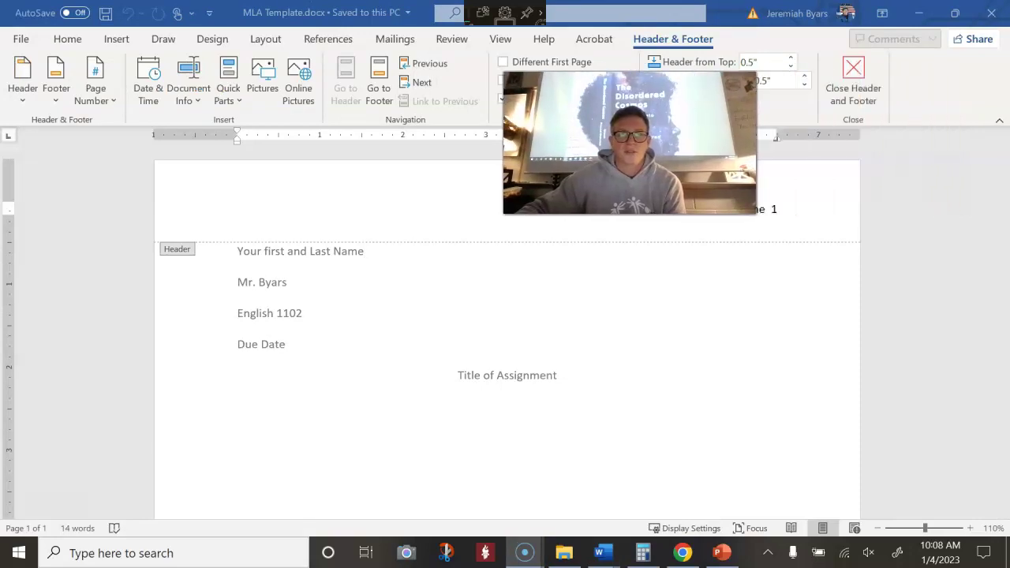
{"action": "left_click", "coordinate": [707, 206]}
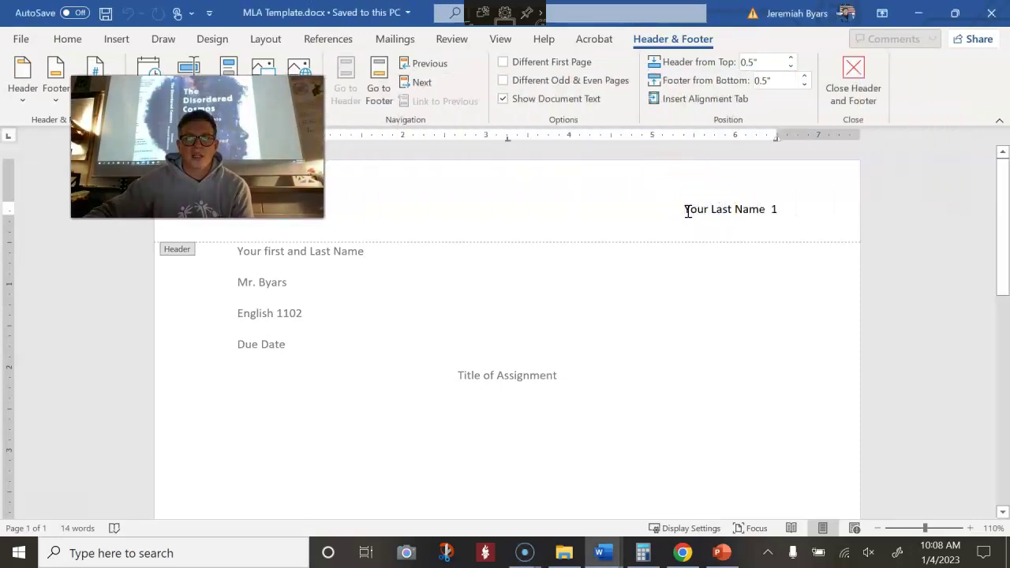
{"action": "left_click_drag", "start_coordinate": [730, 202], "coordinate": [769, 201]}
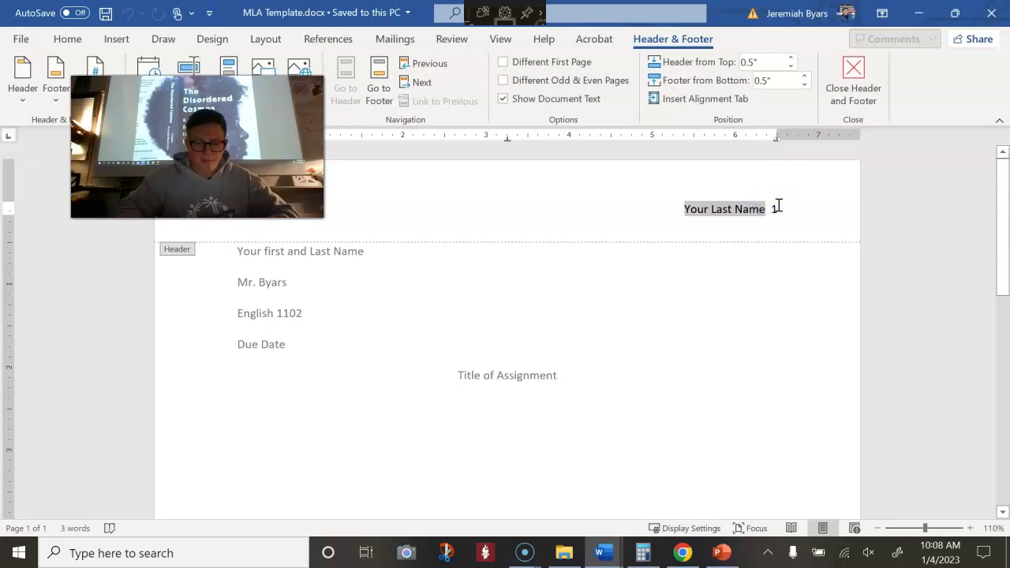
{"action": "type", "text": "SMITH"}
{"action": "left_click", "coordinate": [649, 279]}
{"action": "double_click", "coordinate": [265, 252]}
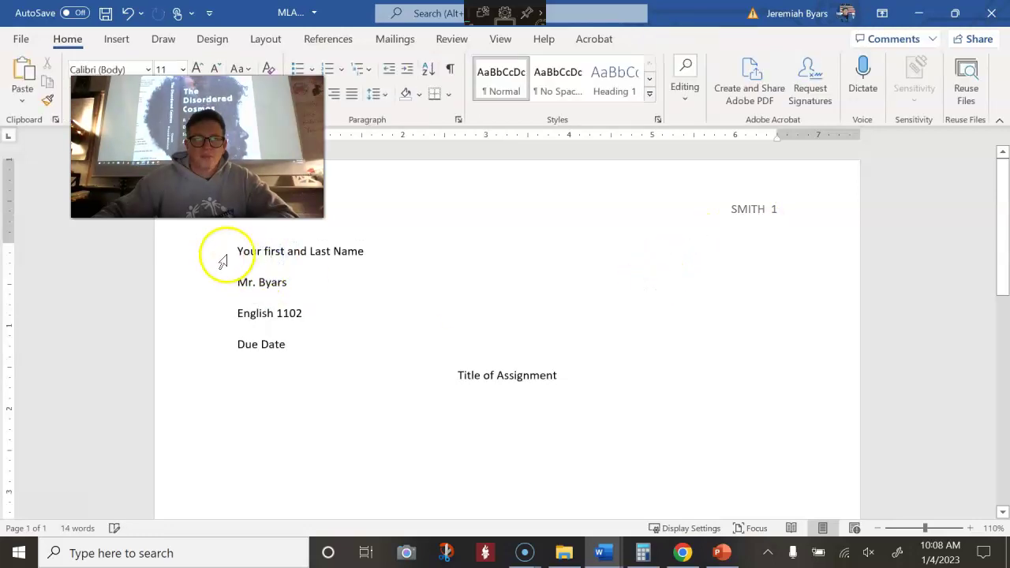
Enter the student's name on the first heading line and check today's date against the calendar and schedule
{"action": "left_click_drag", "start_coordinate": [240, 251], "coordinate": [382, 250]}
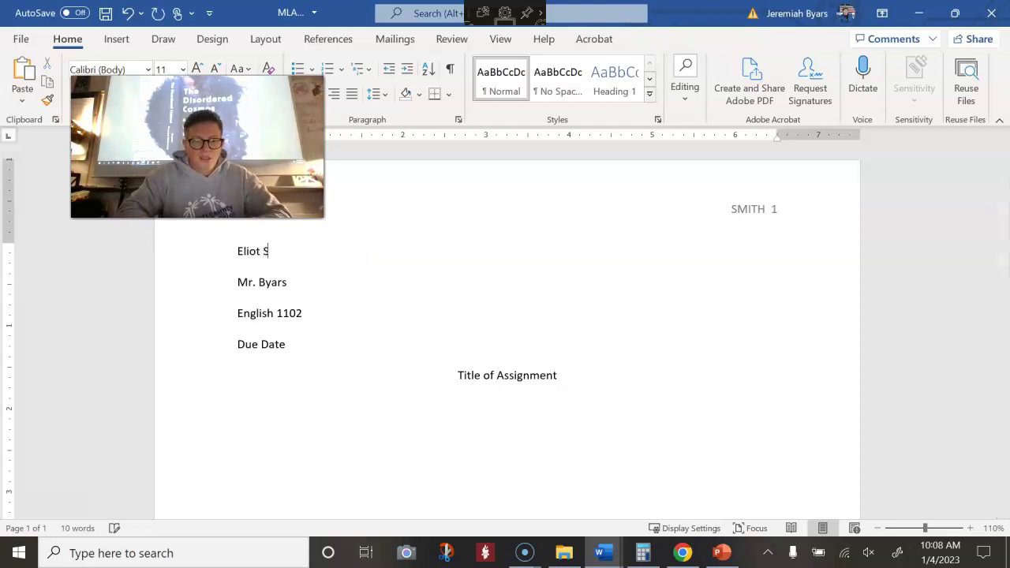
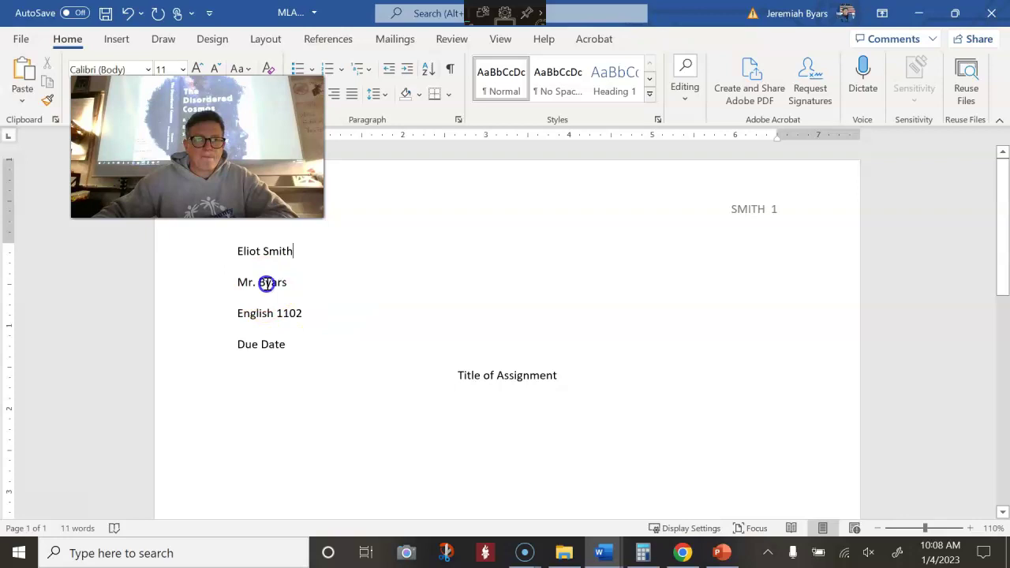
{"action": "left_click", "coordinate": [285, 344]}
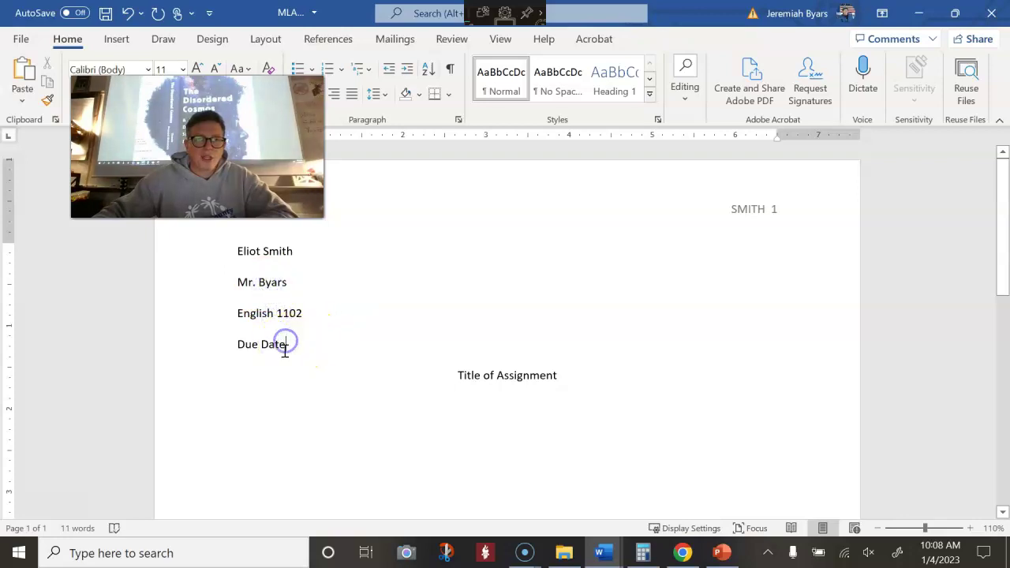
{"action": "triple_click", "coordinate": [263, 348]}
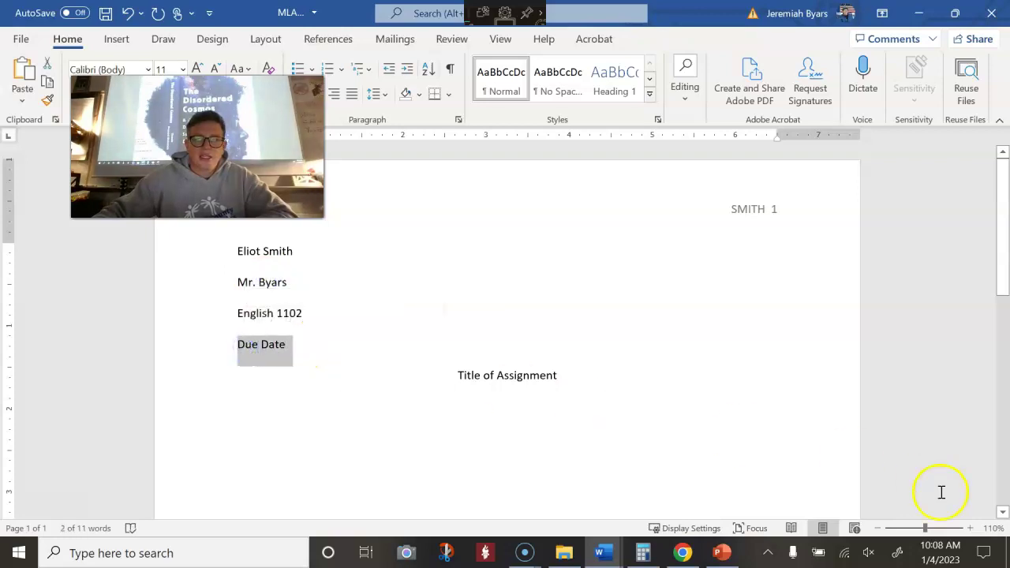
{"action": "left_click", "coordinate": [933, 556]}
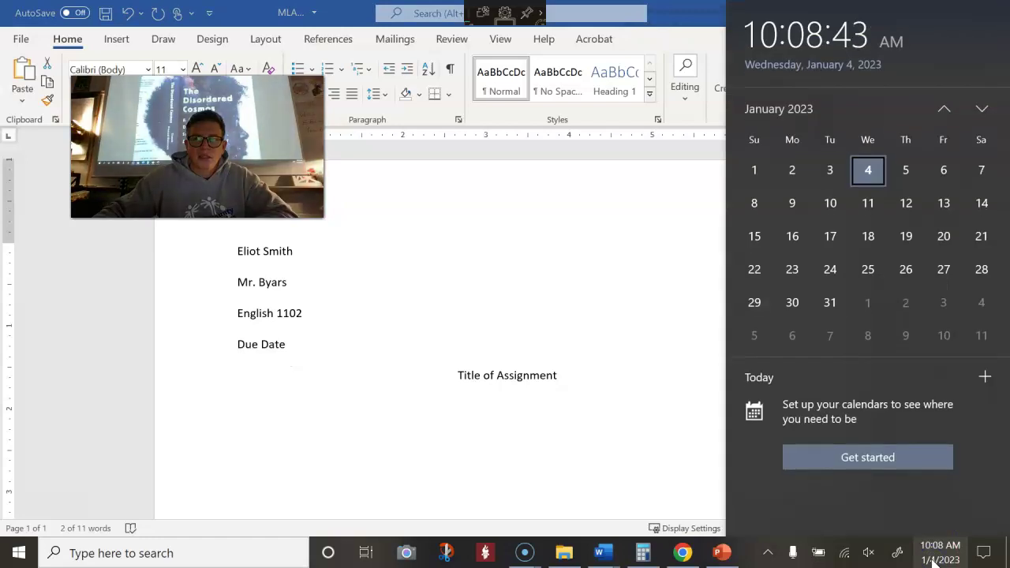
{"action": "left_click", "coordinate": [277, 352]}
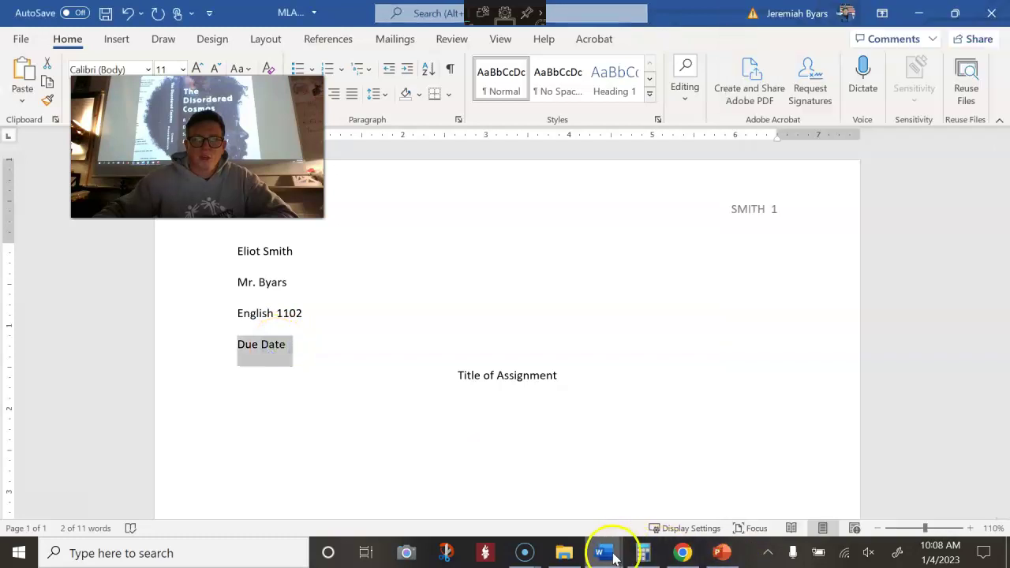
{"action": "mouse_move", "coordinate": [614, 557]}
{"action": "left_click", "coordinate": [653, 508]}
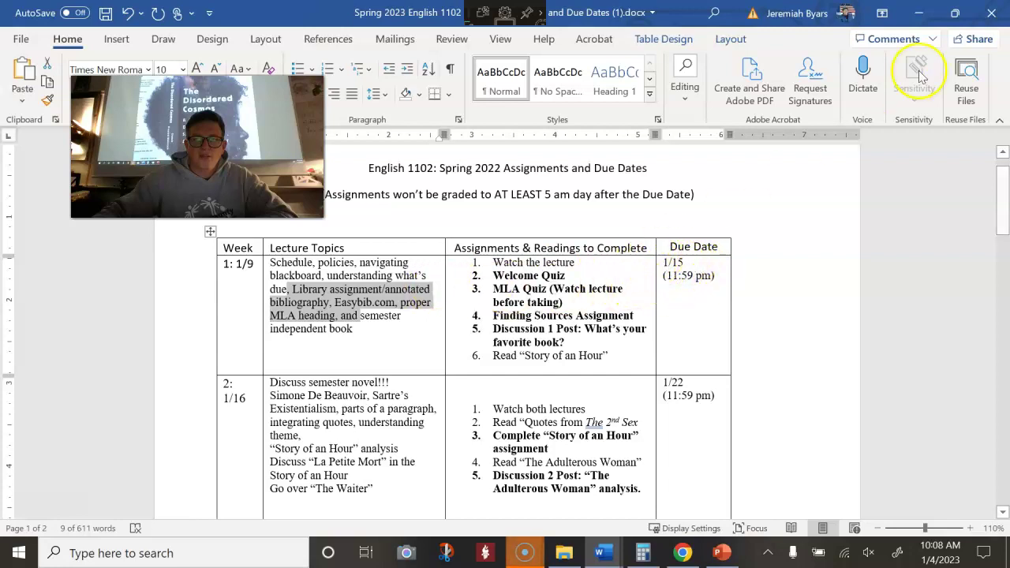
{"action": "left_click", "coordinate": [918, 8]}
Replace the Due Date line with 15 January, accepting the AutoComplete date
{"action": "triple_click", "coordinate": [264, 363]}
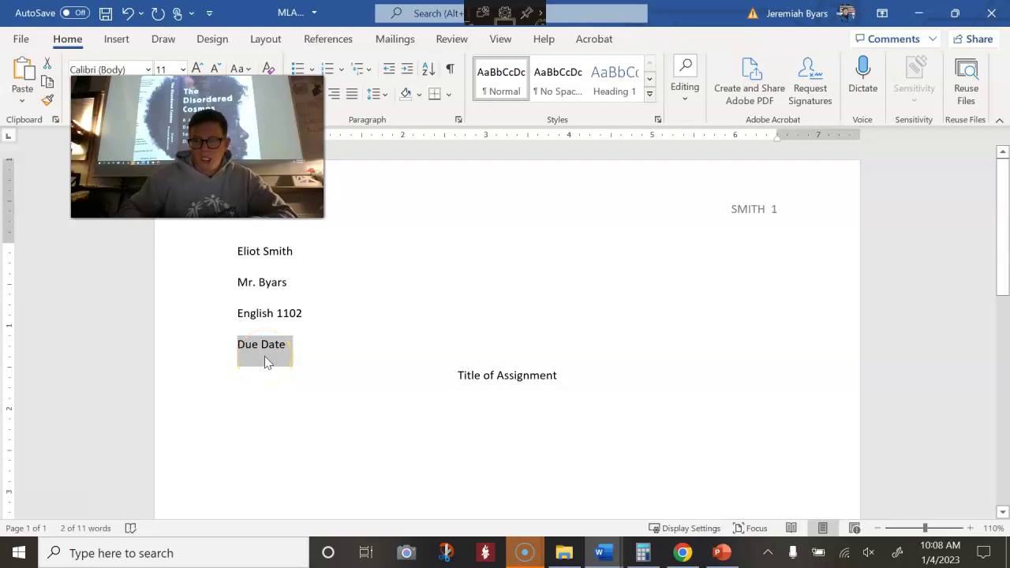
{"action": "type", "text": "15 January"}
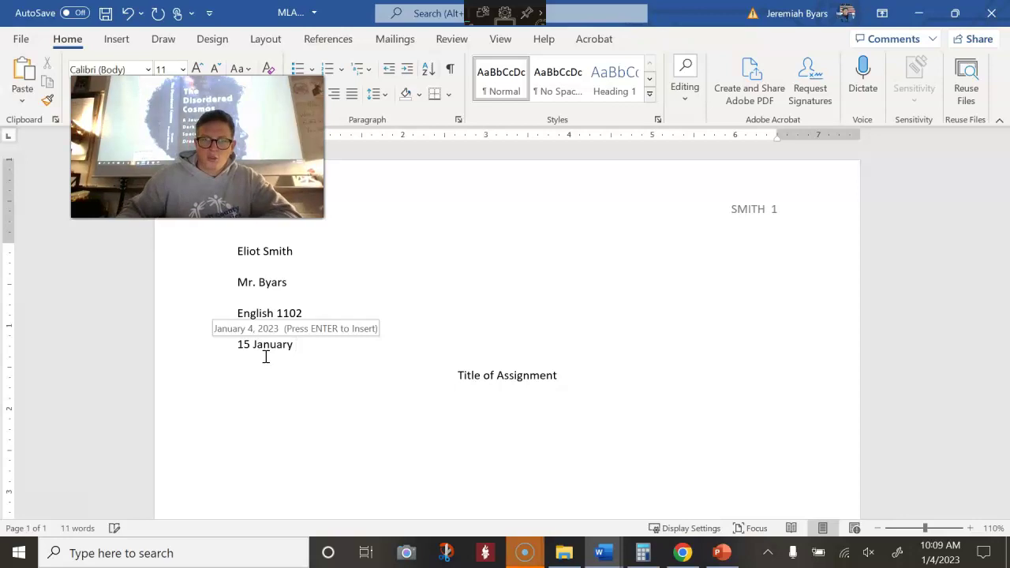
{"action": "key", "text": "Return"}
{"action": "left_click", "coordinate": [384, 369]}
Replace the 'Title of Assignment' placeholder with a centred 'Library Research' title
{"action": "left_click", "coordinate": [509, 376]}
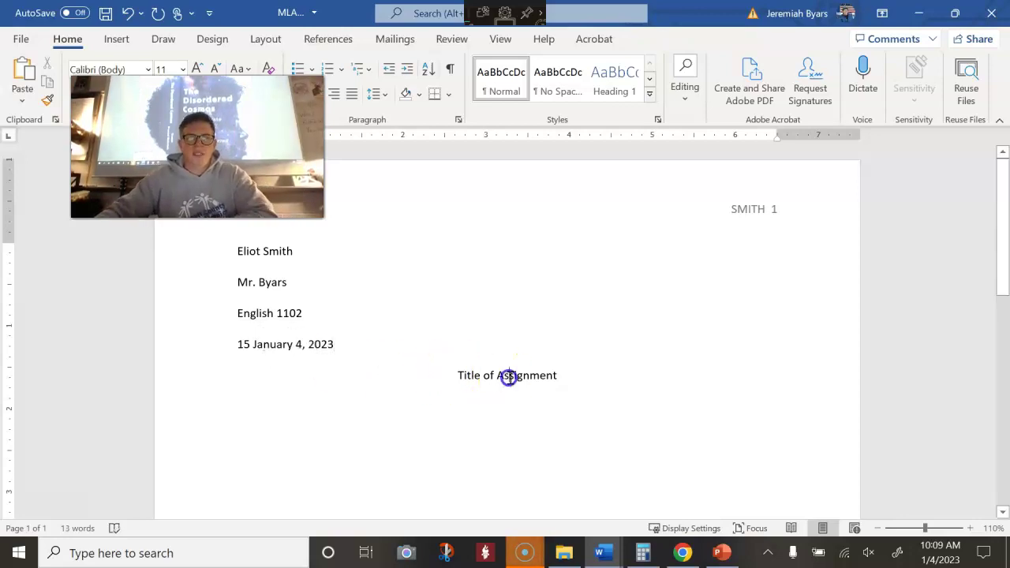
{"action": "left_click_drag", "start_coordinate": [459, 377], "coordinate": [545, 376]}
{"action": "type", "text": "Library Research"}
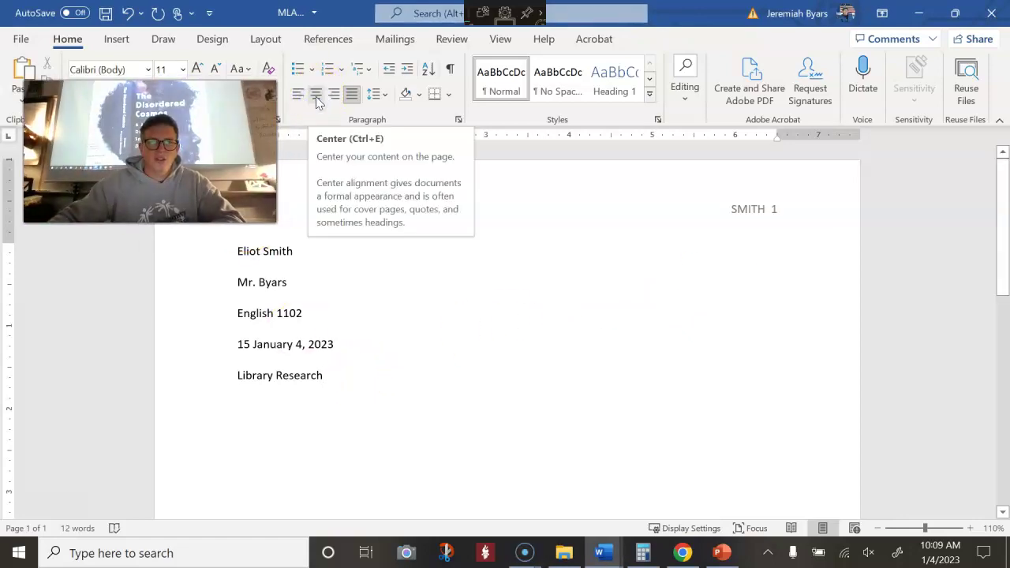
{"action": "left_click", "coordinate": [315, 94]}
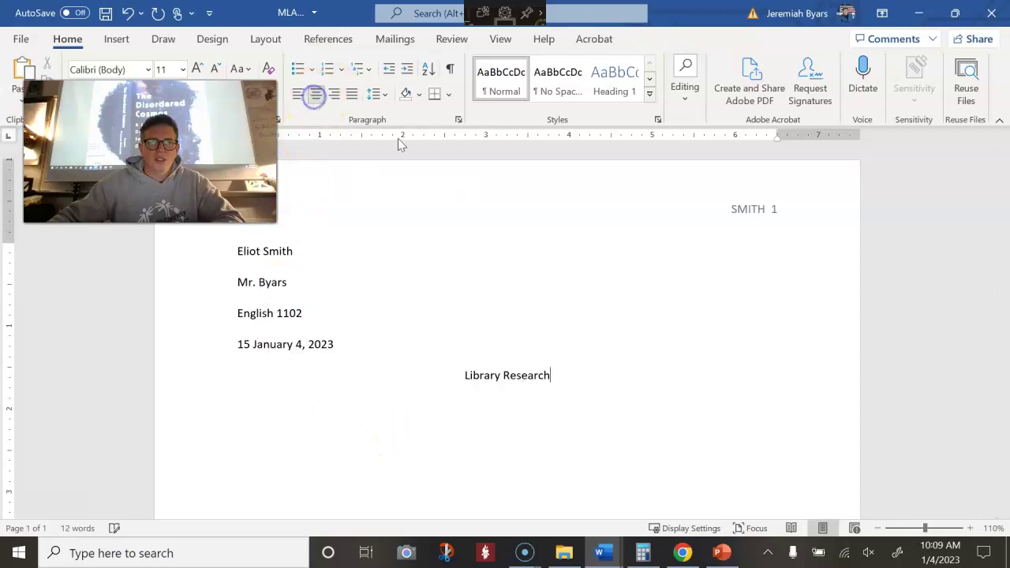
{"action": "key", "text": "Return"}
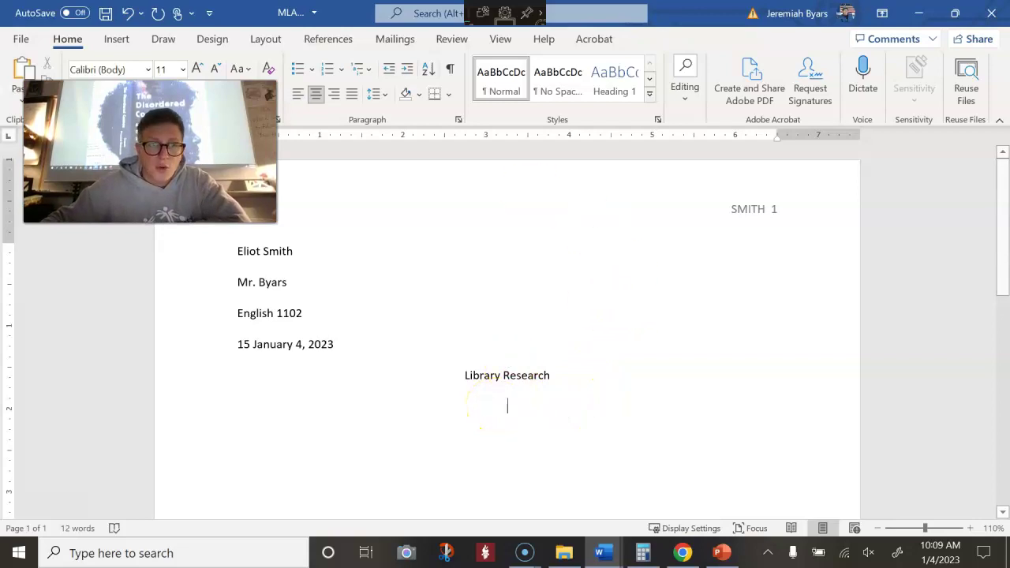
{"action": "left_click", "coordinate": [21, 40]}
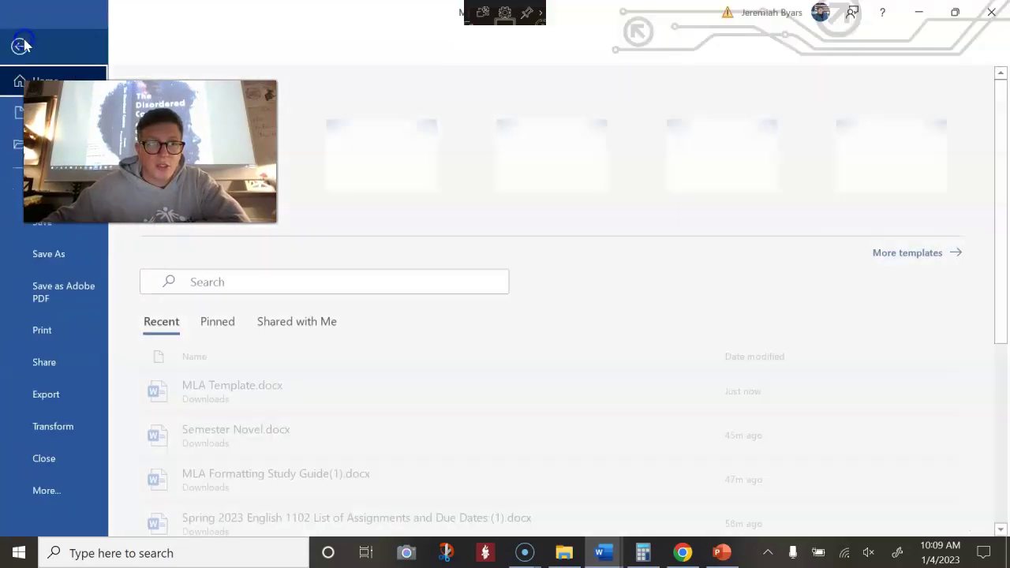
Create a new blank document with double line spacing and 0 pt space after paragraphs
{"action": "left_click", "coordinate": [19, 114]}
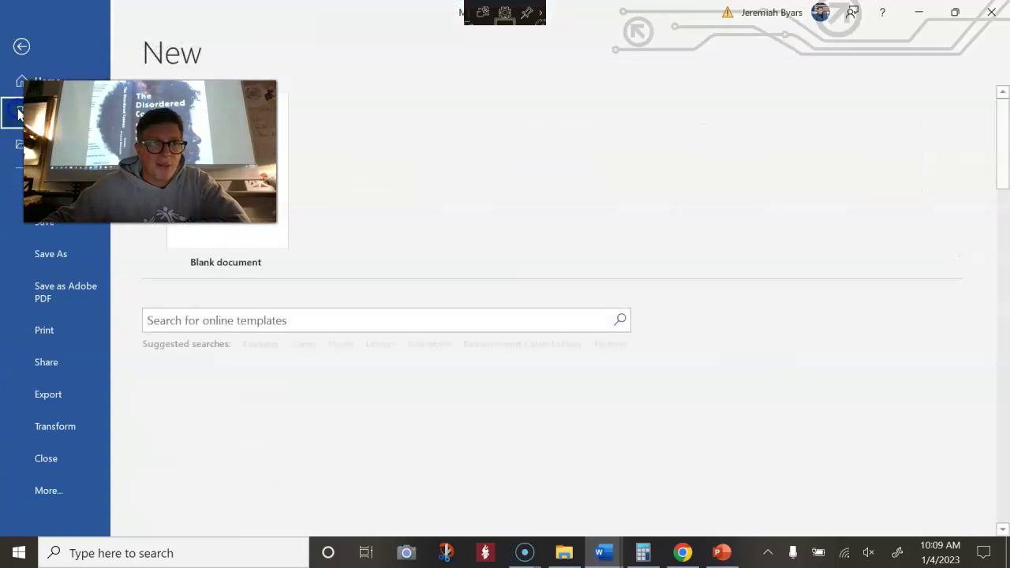
{"action": "left_click", "coordinate": [252, 244]}
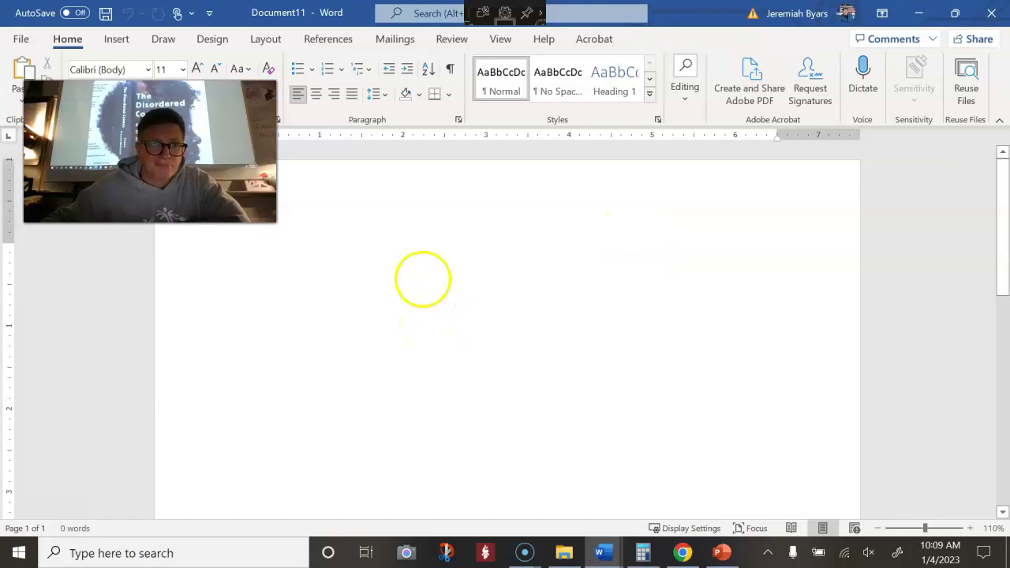
{"action": "left_click", "coordinate": [459, 118]}
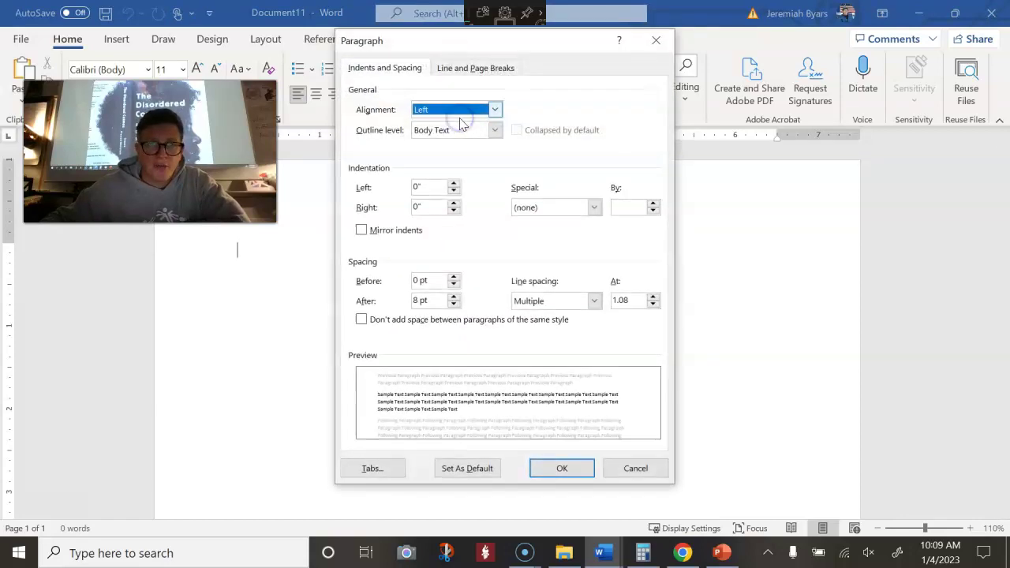
{"action": "left_click", "coordinate": [538, 300]}
{"action": "left_click", "coordinate": [542, 339]}
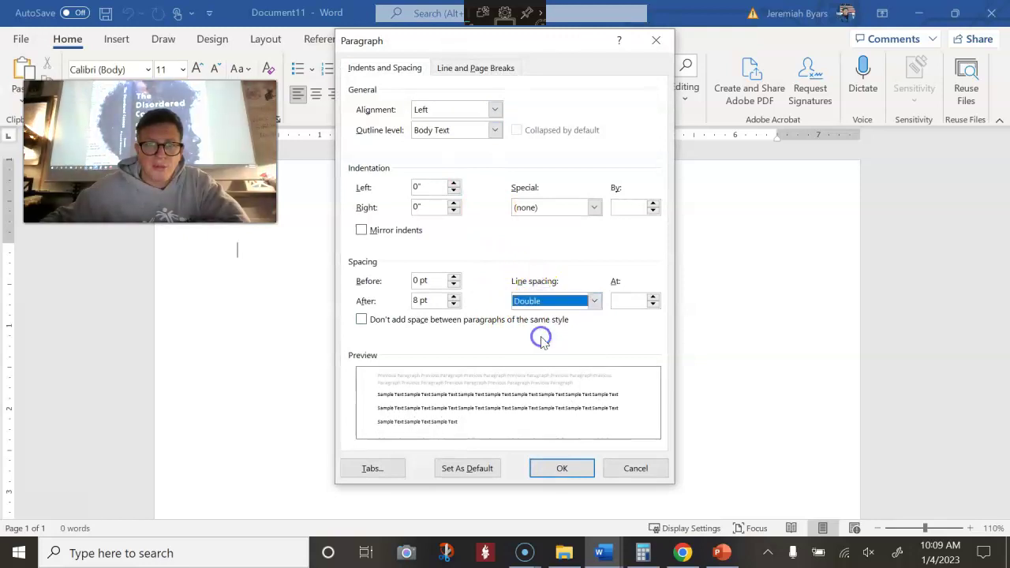
{"action": "left_click", "coordinate": [413, 301]}
{"action": "type", "text": "0"}
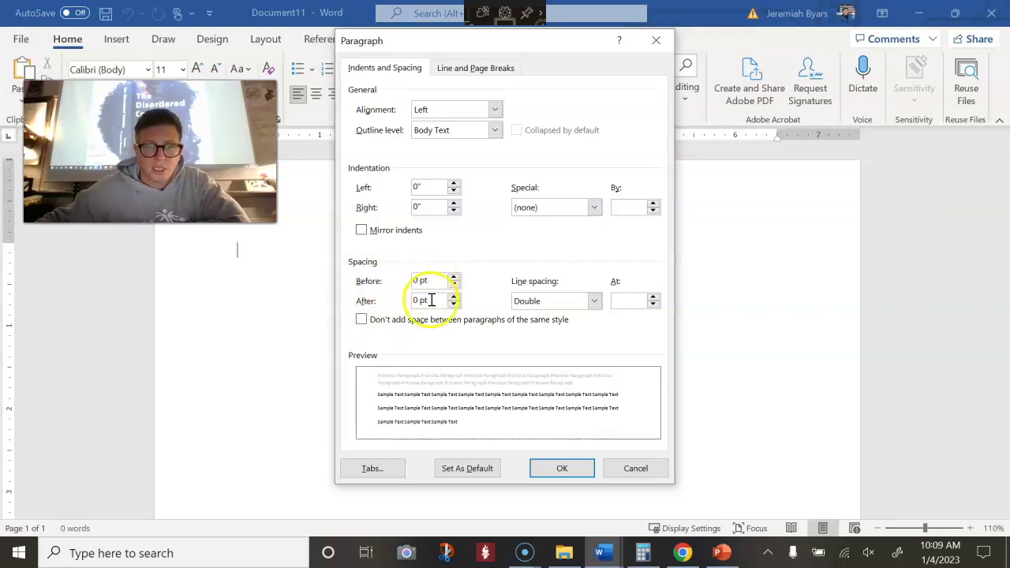
{"action": "left_click", "coordinate": [564, 470]}
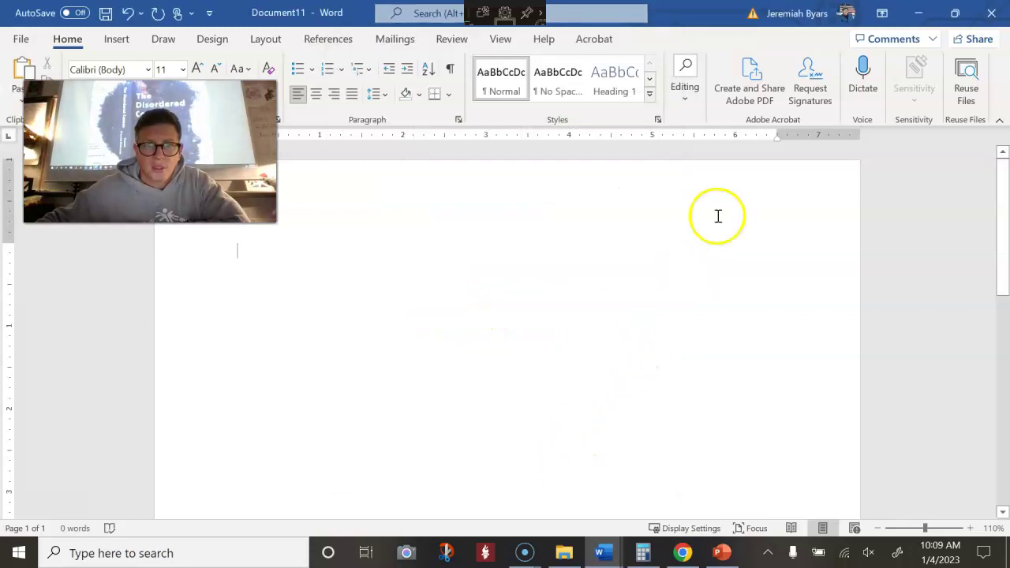
Add a top-right Plain Number 3 page number header preceded by the student's surname in capitals
{"action": "double_click", "coordinate": [767, 183]}
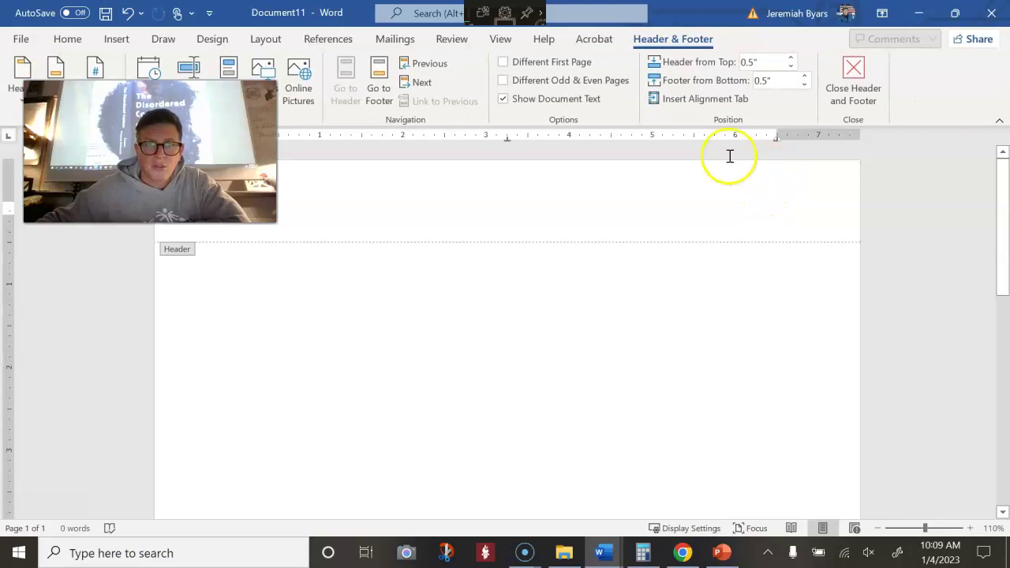
{"action": "left_click", "coordinate": [117, 41]}
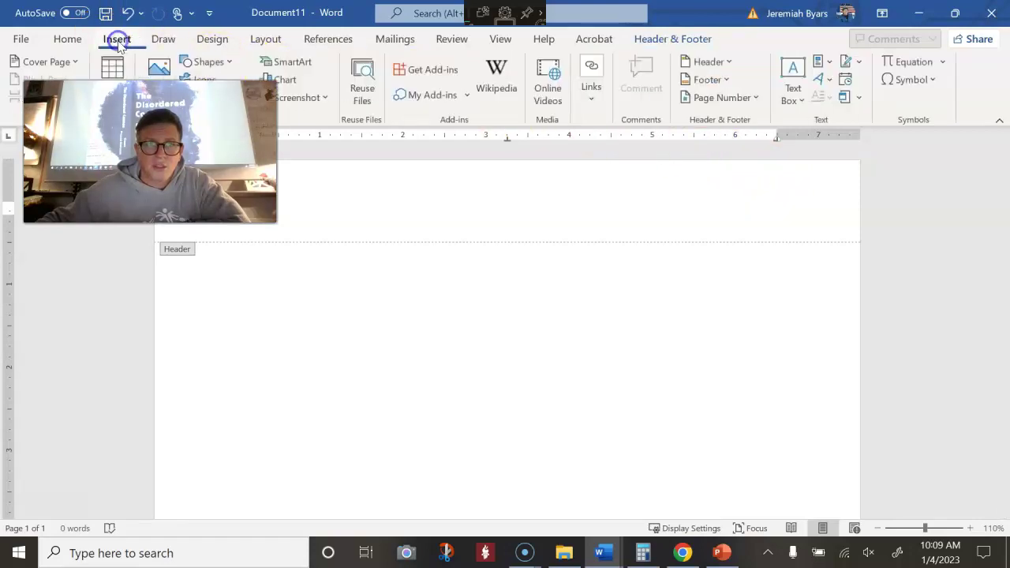
{"action": "left_click", "coordinate": [722, 97]}
{"action": "mouse_move", "coordinate": [740, 123]}
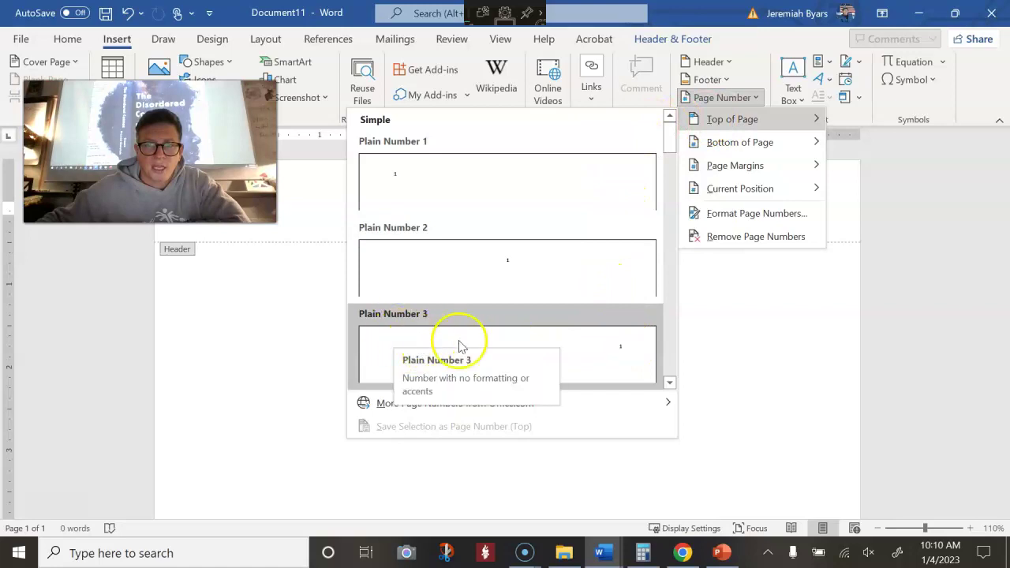
{"action": "left_click", "coordinate": [631, 354]}
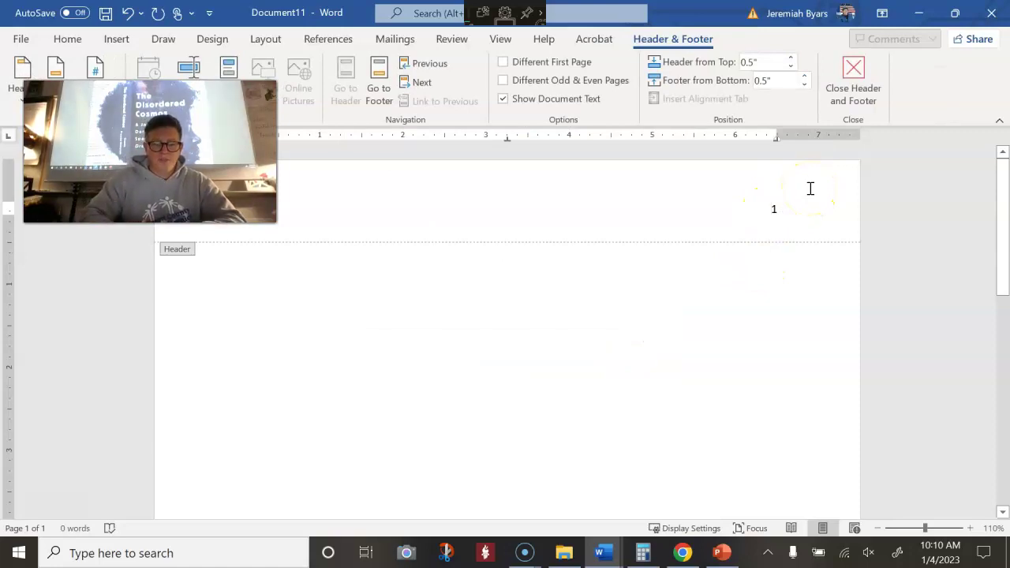
{"action": "type", "text": "SMITH"}
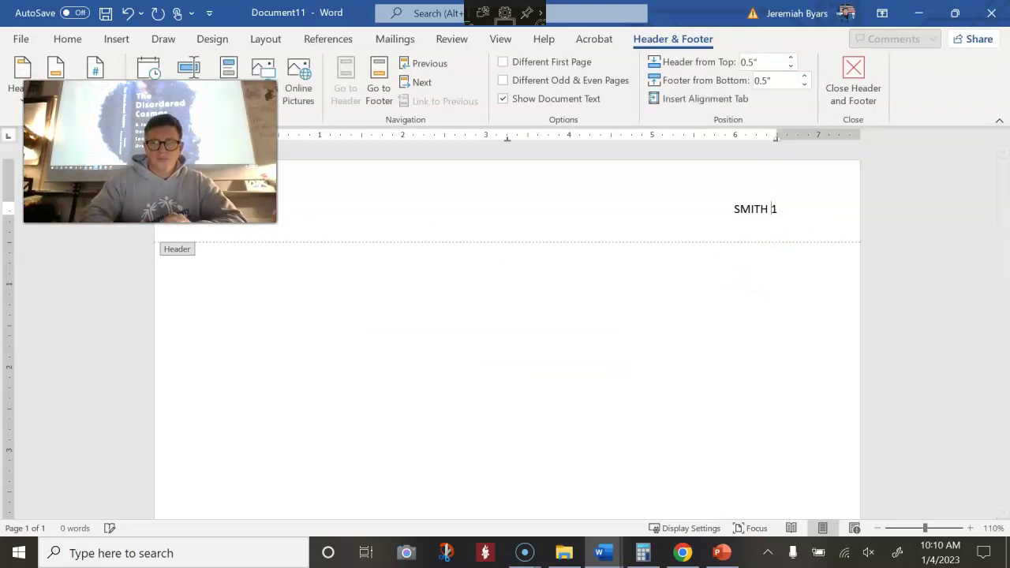
{"action": "left_click", "coordinate": [777, 254]}
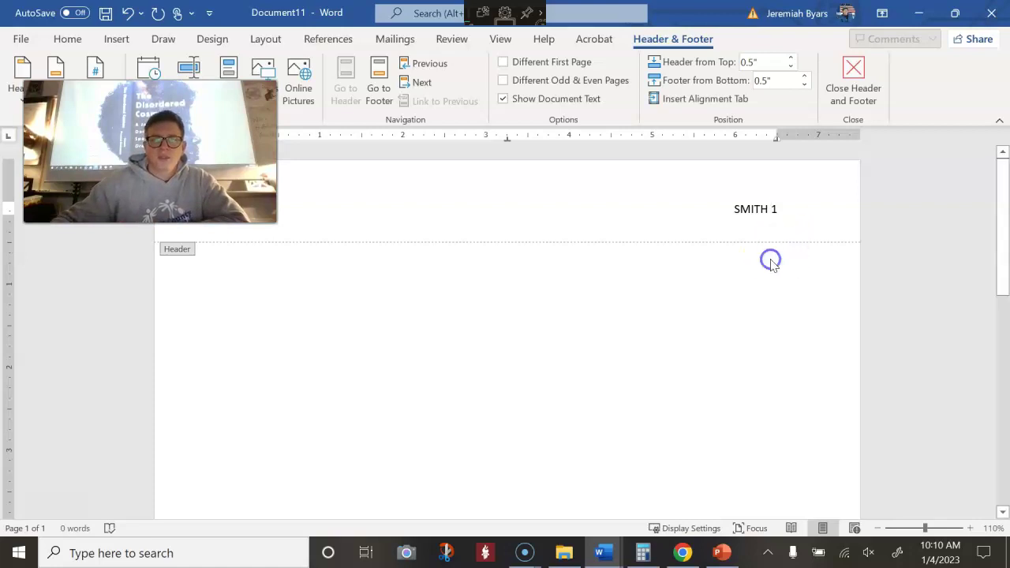
{"action": "double_click", "coordinate": [541, 255]}
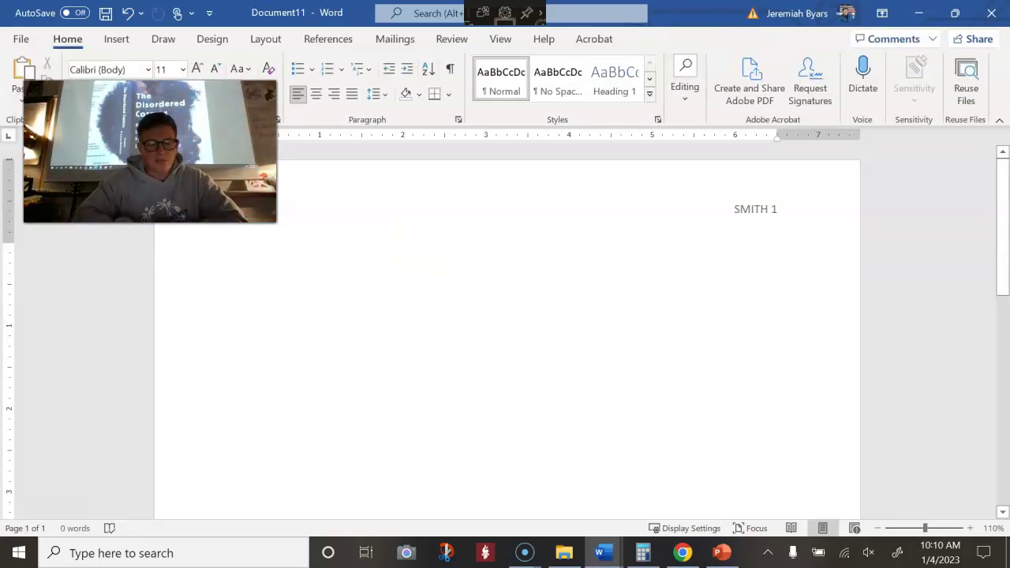
Type the heading lines: student's name, 9:00 AM M/W class time and 15 January 2023
{"action": "type", "text": "Elti"}
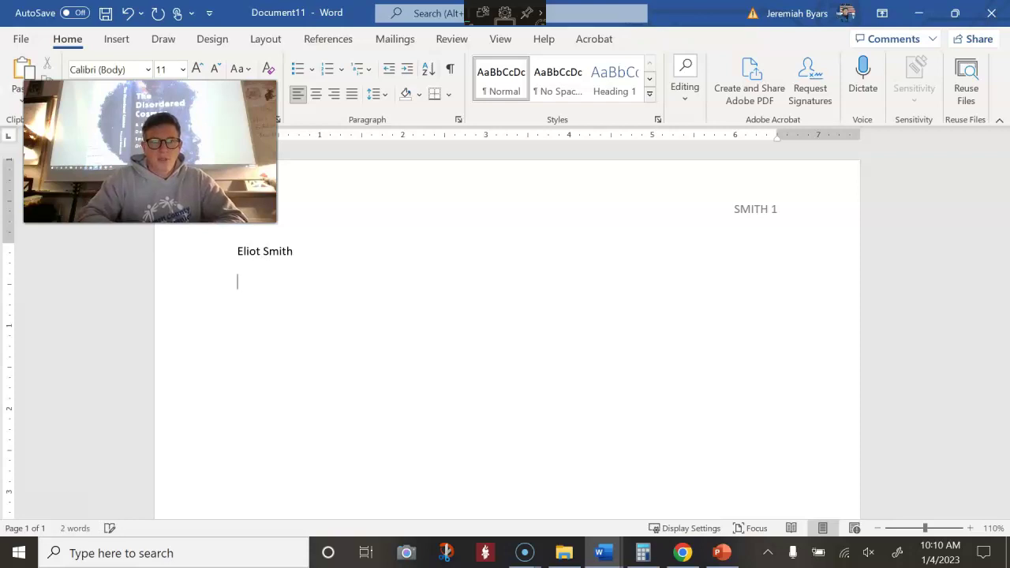
{"action": "key", "text": "Return"}
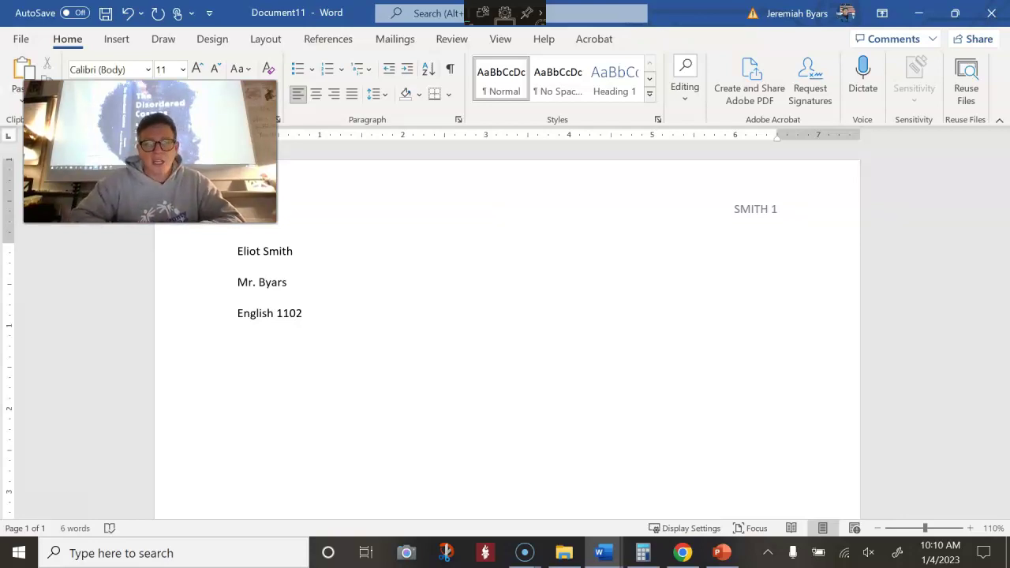
{"action": "type", "text": "("}
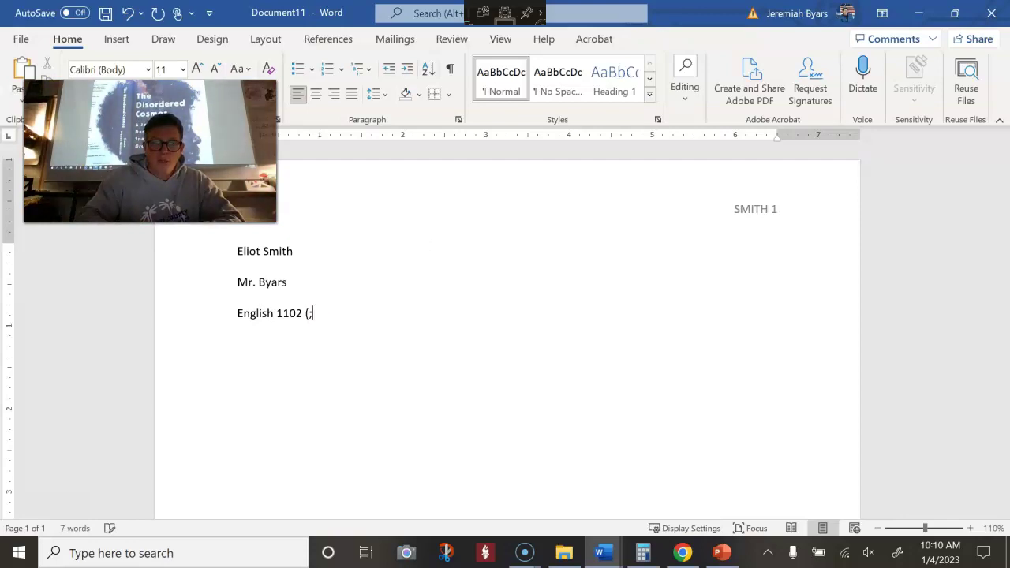
{"action": "key", "text": "BackSpace"}
{"action": "type", "text": "9:00 AM M/W"}
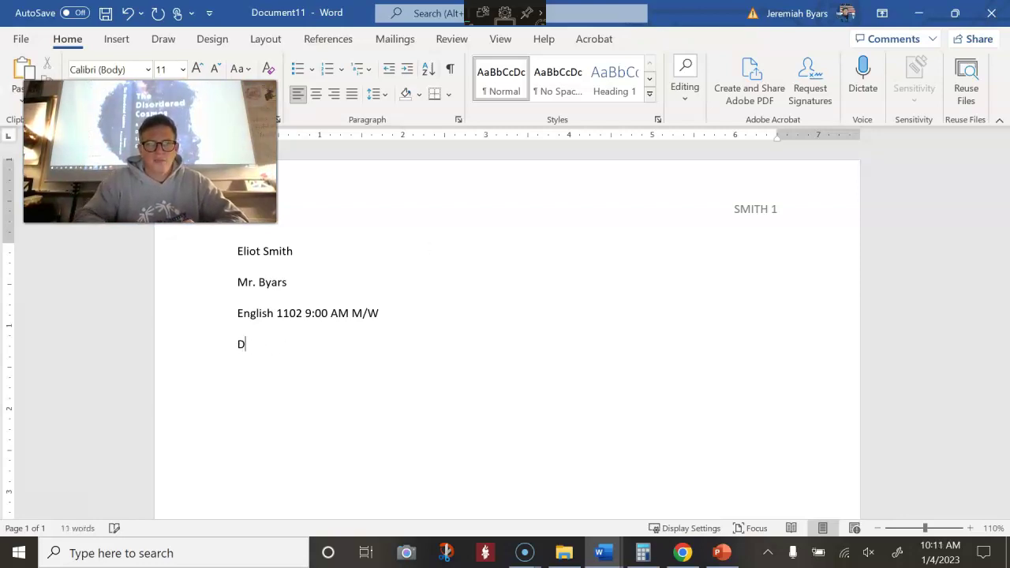
{"action": "type", "text": "Jan"}
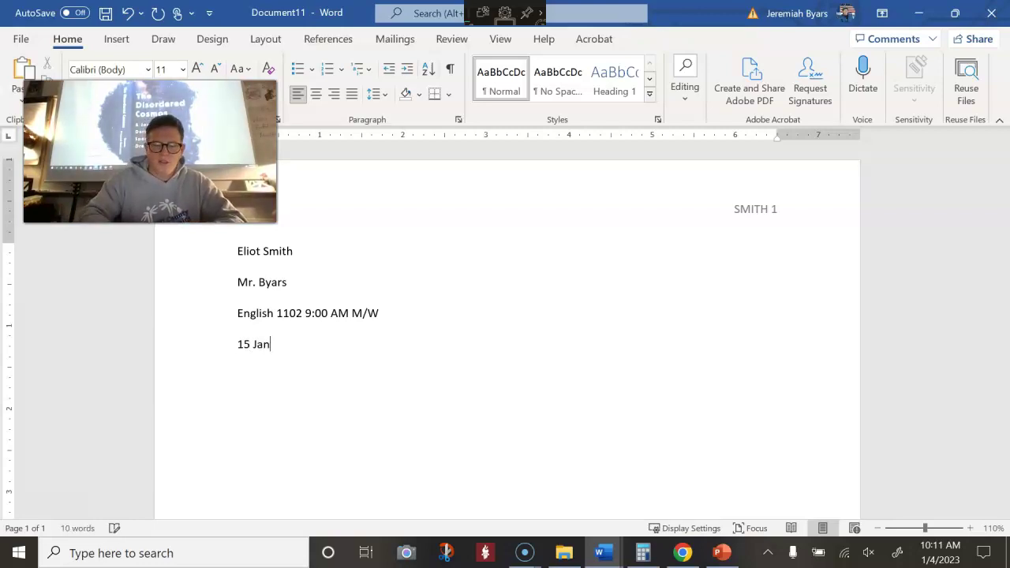
{"action": "type", "text": "uary"}
{"action": "key", "text": "Return"}
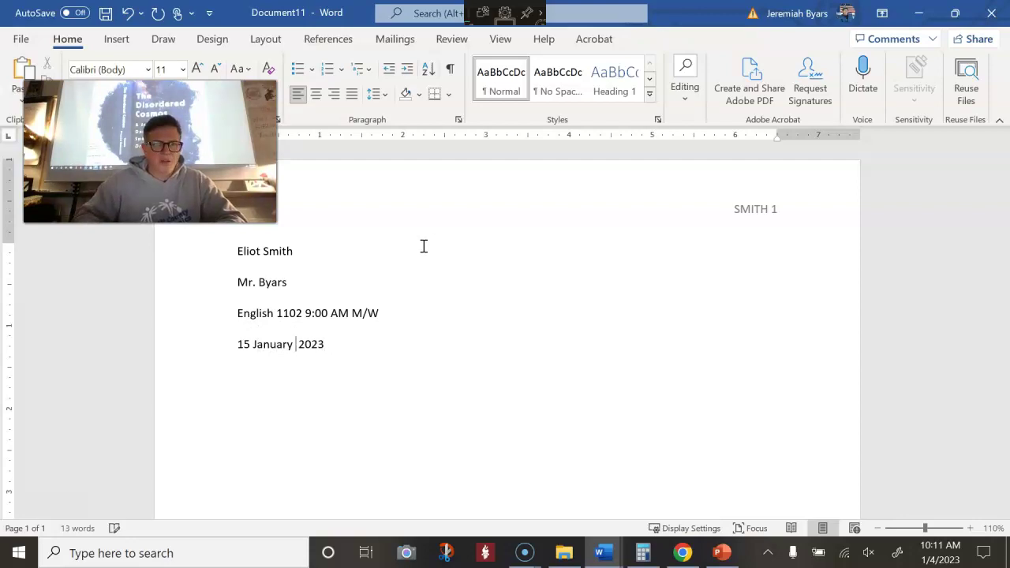
{"action": "left_click", "coordinate": [418, 344]}
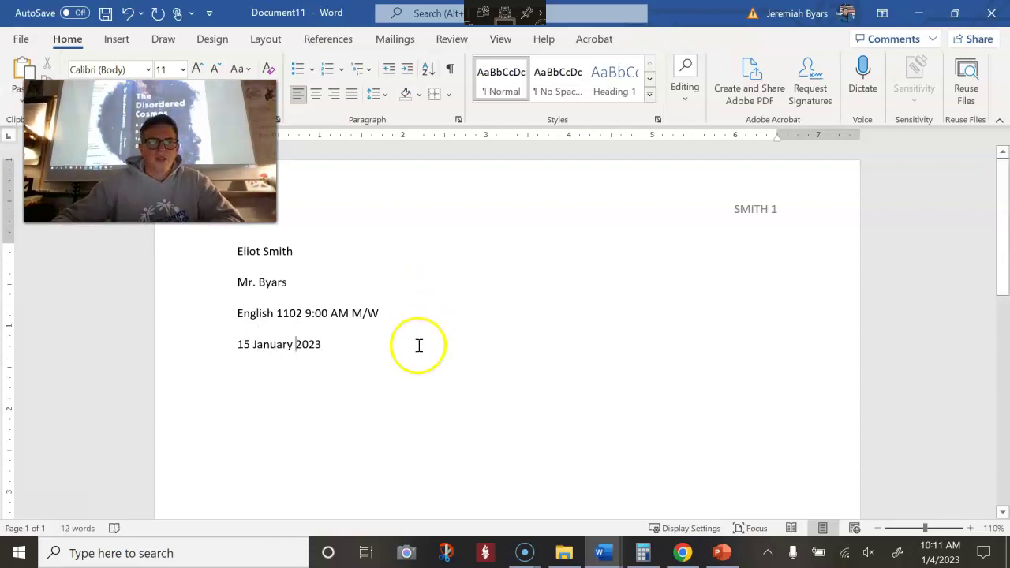
{"action": "key", "text": "Return"}
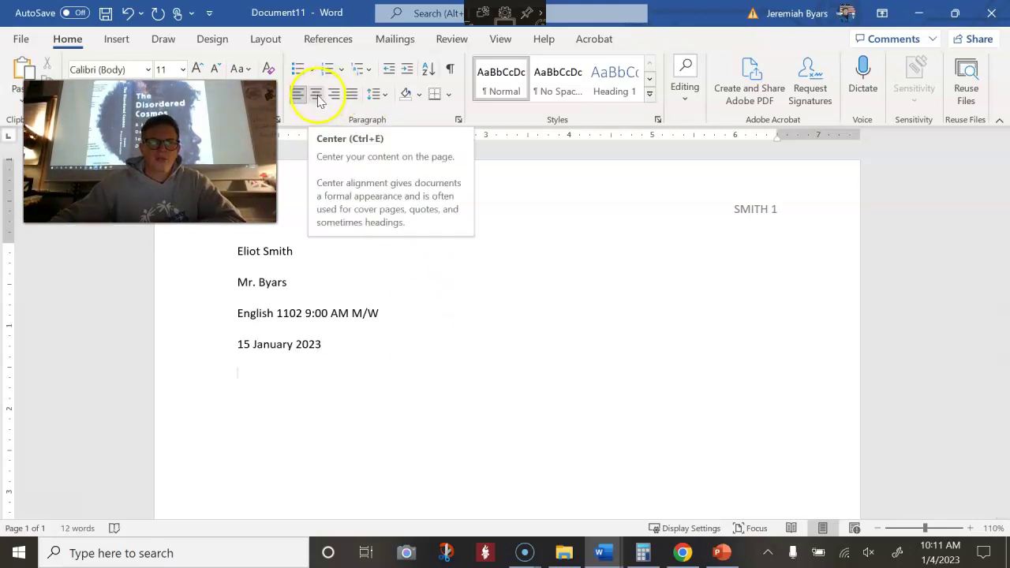
Add a centred 'Library Research' title and justify the line below it
{"action": "left_click", "coordinate": [316, 95]}
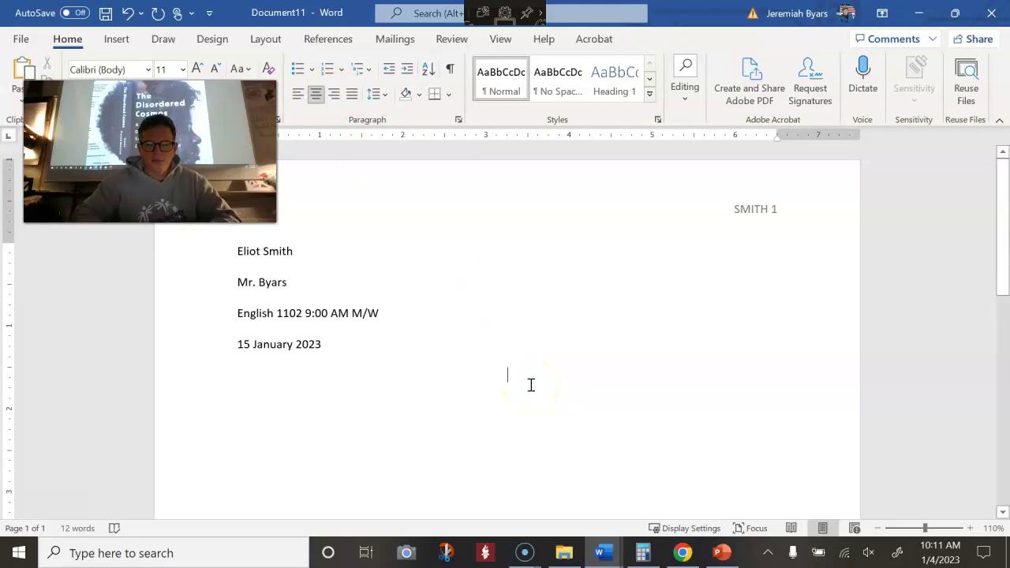
{"action": "type", "text": "Library Research"}
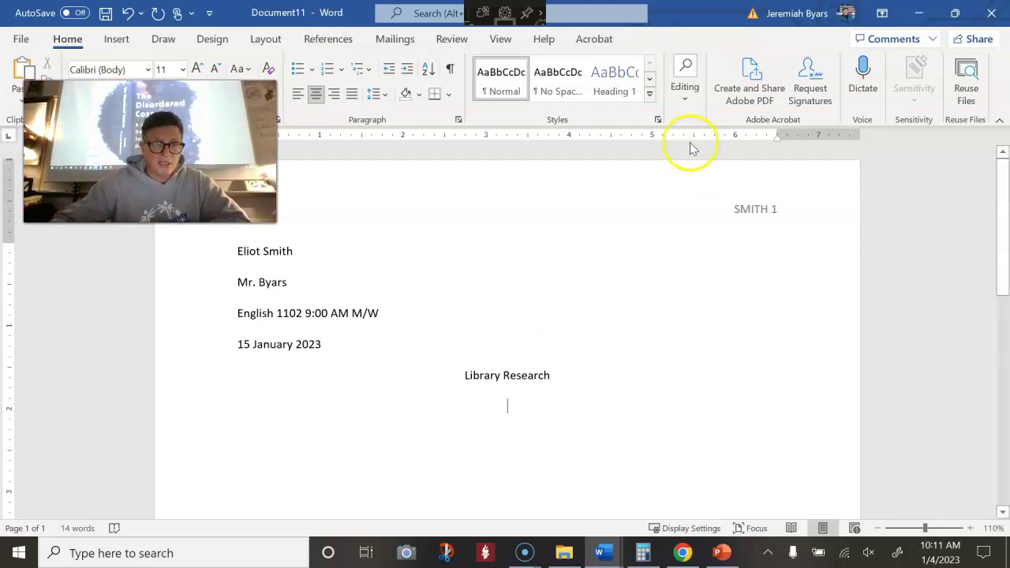
{"action": "left_click", "coordinate": [353, 96]}
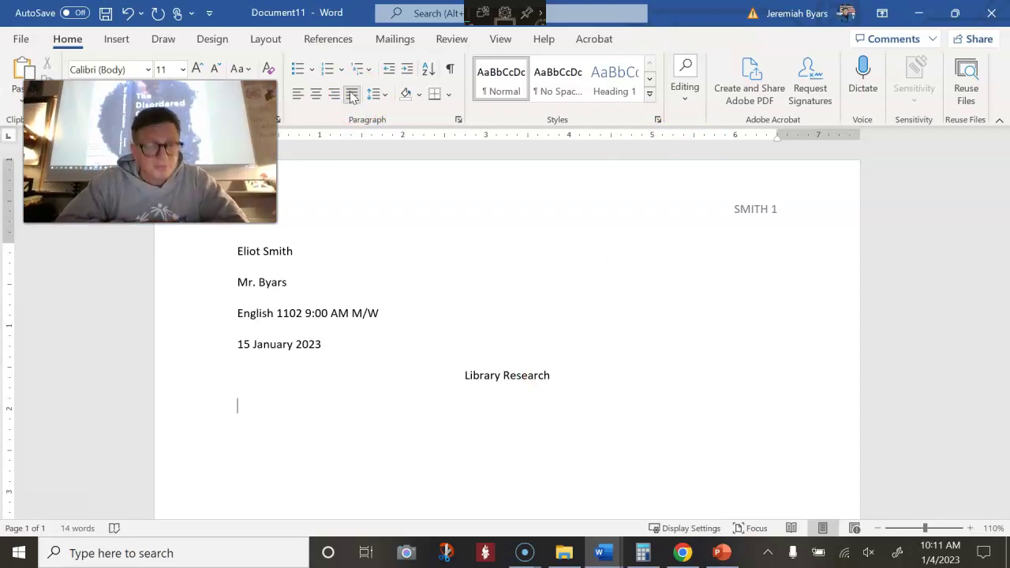
{"action": "left_click", "coordinate": [919, 14]}
Return to Blackboard's Finding Sources Assignment and copy 'la petit mort' from question 1
{"action": "left_click", "coordinate": [920, 16]}
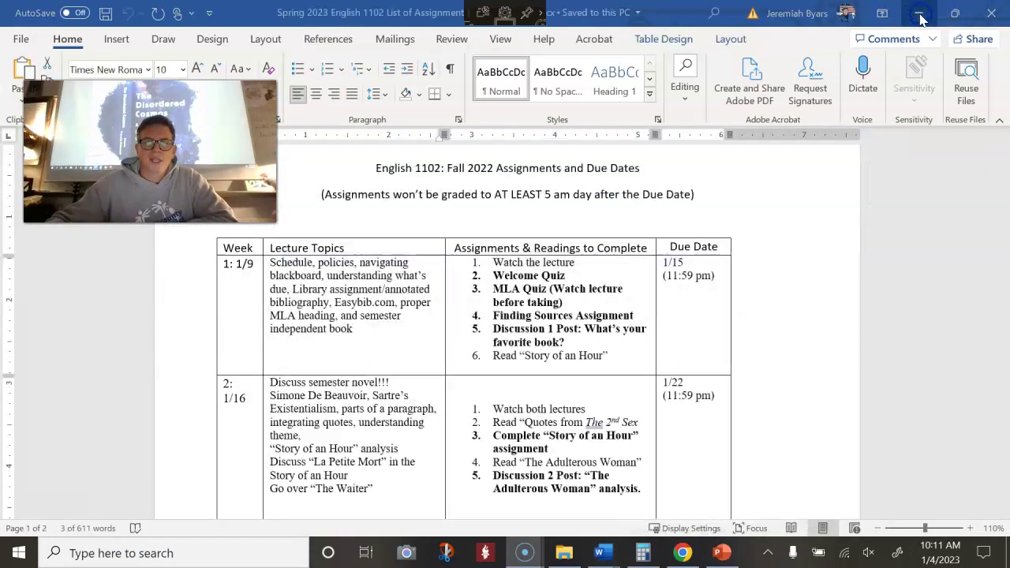
{"action": "left_click", "coordinate": [920, 16]}
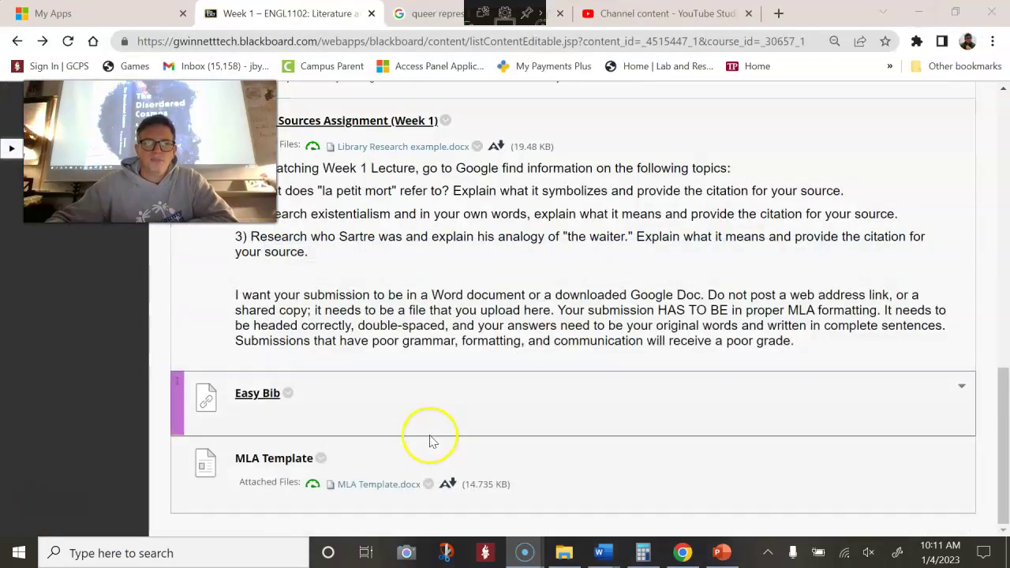
{"action": "scroll", "coordinate": [404, 290], "scroll_direction": "up", "scroll_amount": 1}
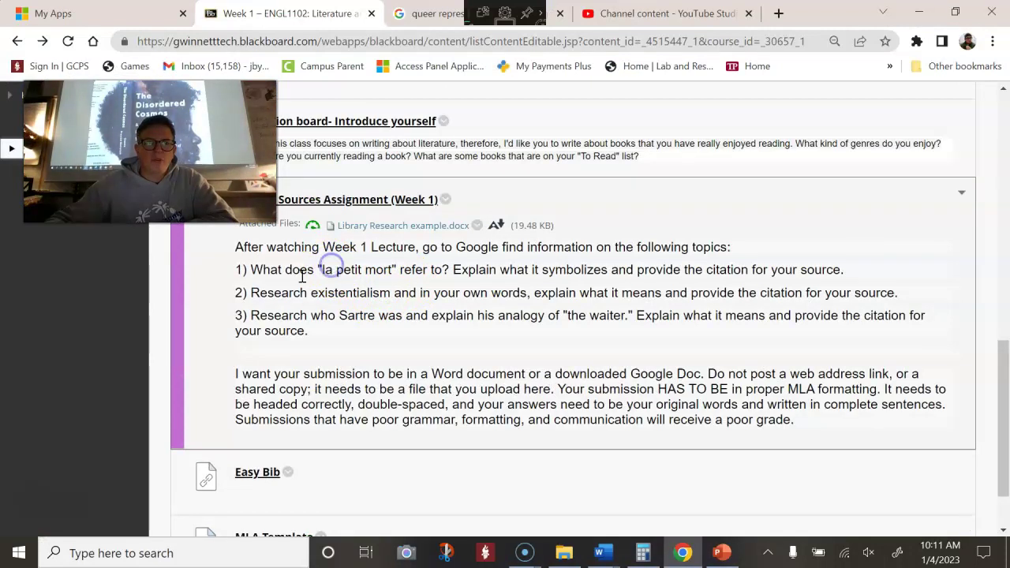
{"action": "left_click_drag", "start_coordinate": [317, 269], "coordinate": [399, 269]}
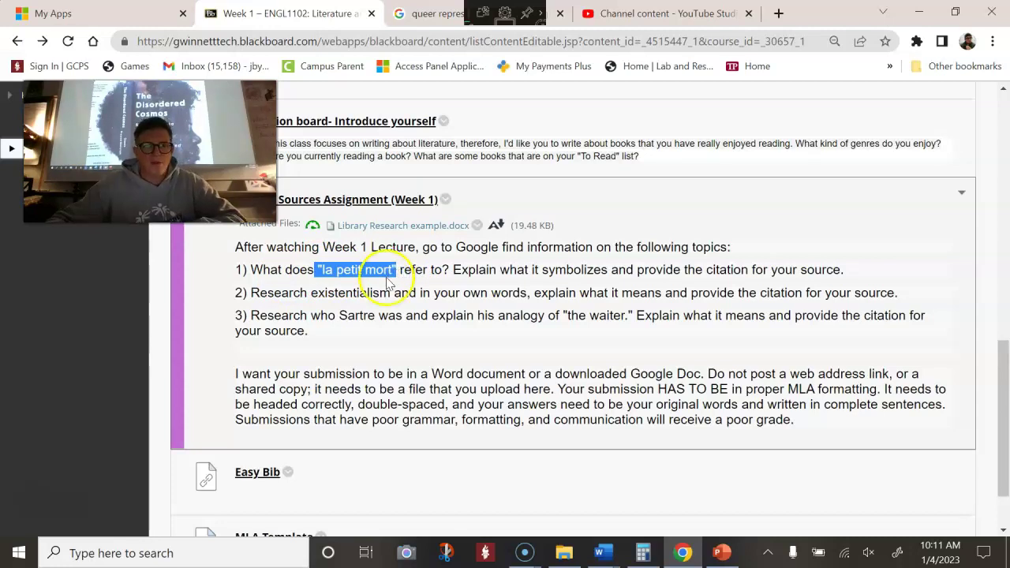
{"action": "right_click", "coordinate": [387, 269]}
{"action": "left_click", "coordinate": [398, 277]}
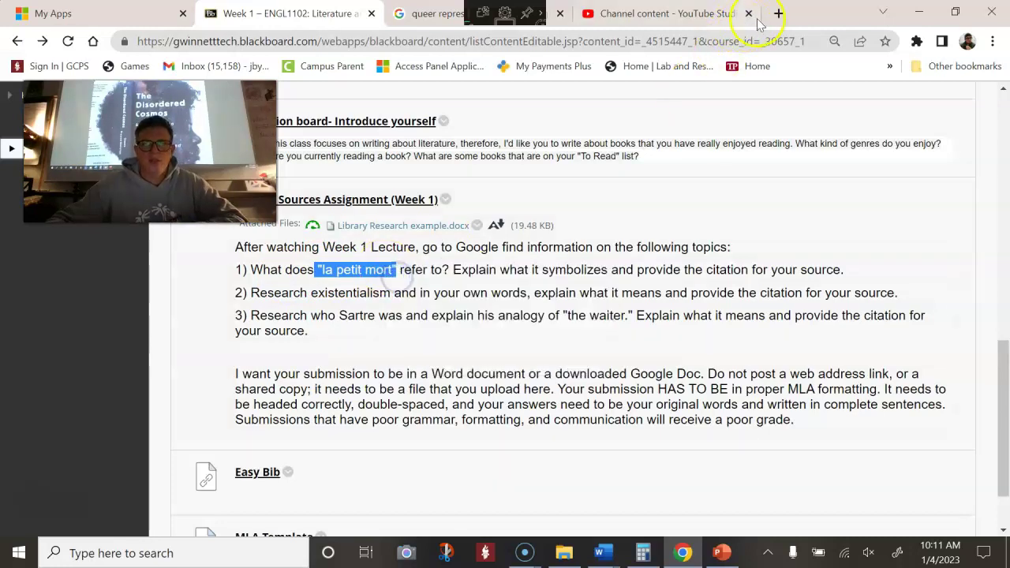
{"action": "left_click", "coordinate": [778, 14]}
Search Google for the copied phrase 'la petit mort'
{"action": "left_click", "coordinate": [781, 40]}
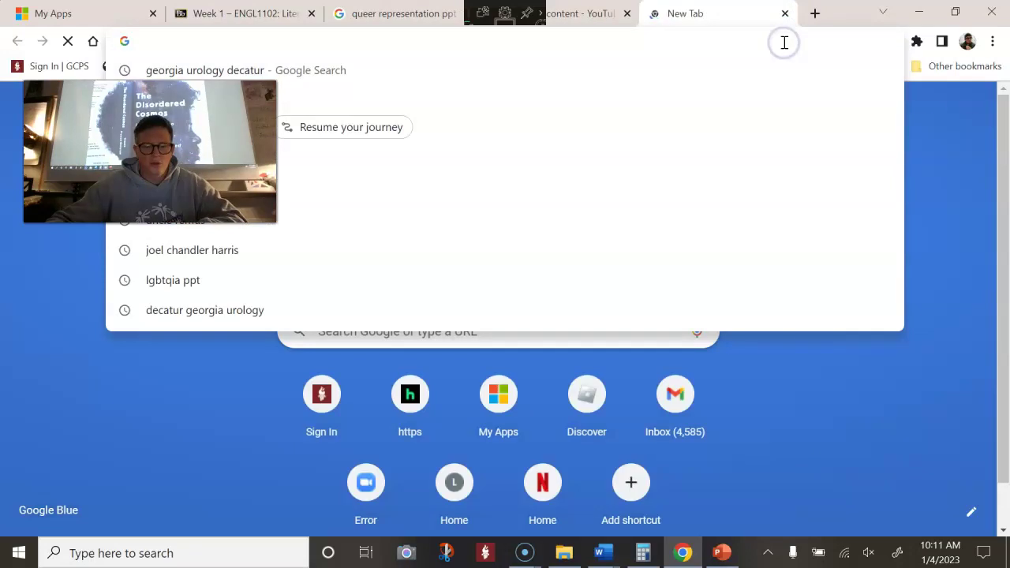
{"action": "key", "text": "ctrl+v"}
{"action": "key", "text": "Return"}
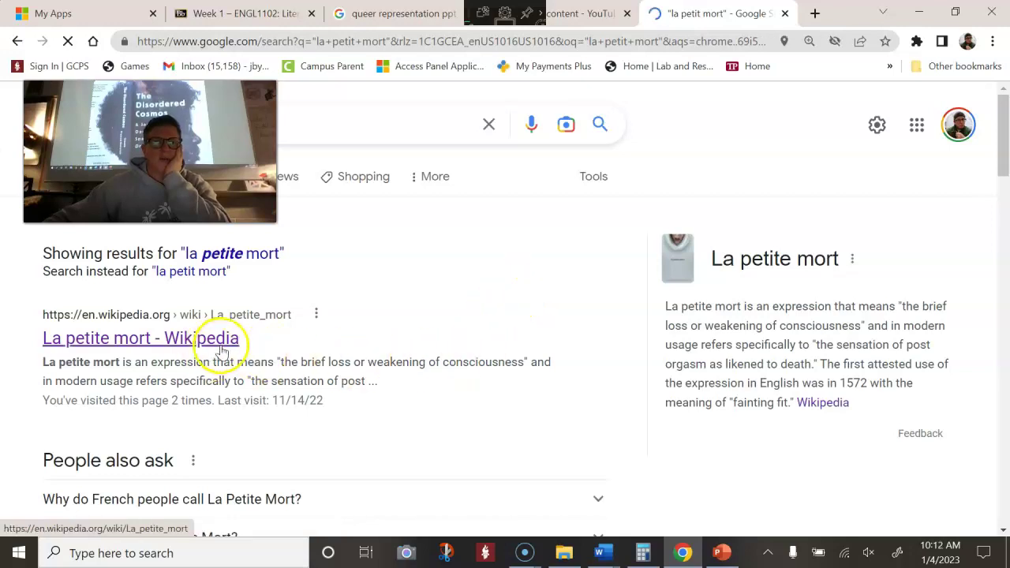
{"action": "scroll", "coordinate": [272, 334], "scroll_direction": "down", "scroll_amount": 5}
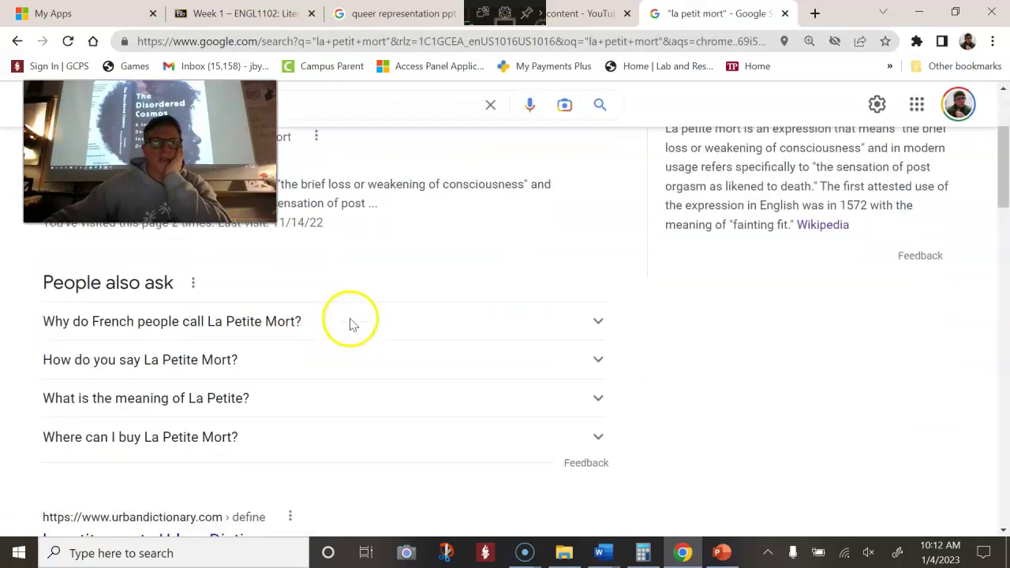
{"action": "scroll", "coordinate": [366, 317], "scroll_direction": "up", "scroll_amount": 2}
Expand the answers on why it's called La Petite Mort and how to say it, then browse results
{"action": "left_click", "coordinate": [330, 340]}
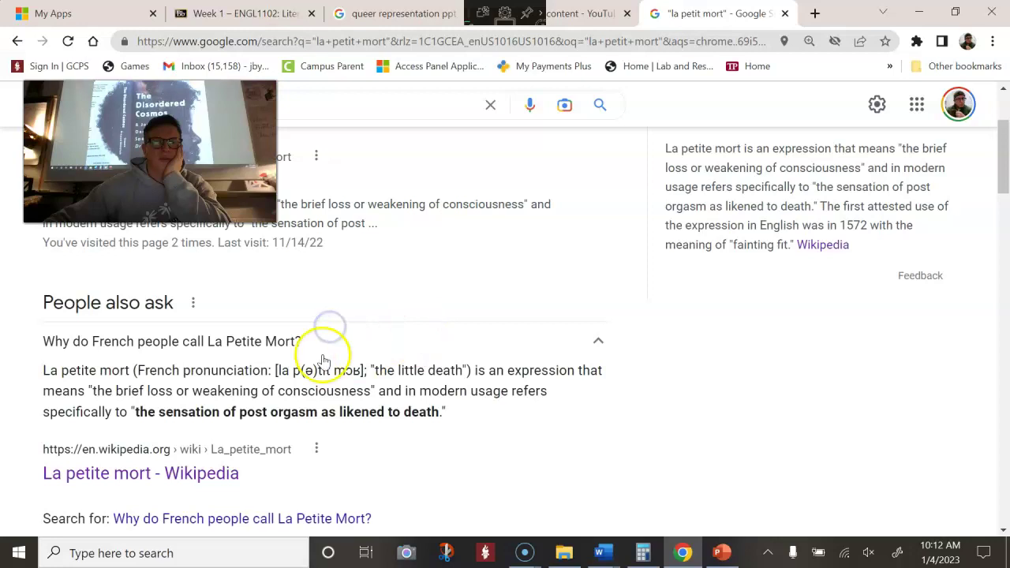
{"action": "scroll", "coordinate": [266, 331], "scroll_direction": "down", "scroll_amount": 2}
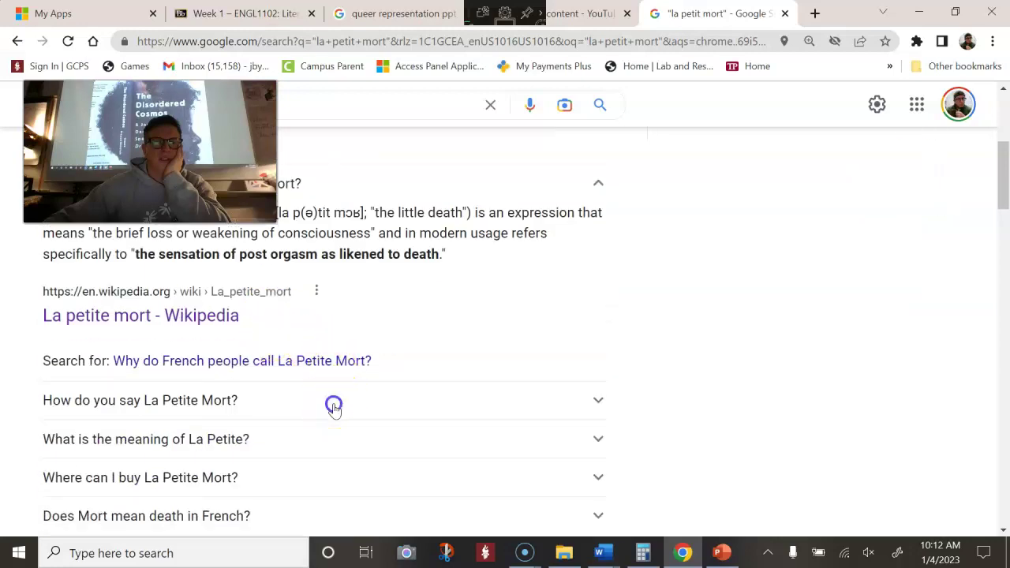
{"action": "left_click", "coordinate": [334, 402]}
{"action": "scroll", "coordinate": [335, 402], "scroll_direction": "down", "scroll_amount": 1}
{"action": "scroll", "coordinate": [473, 371], "scroll_direction": "down", "scroll_amount": 8}
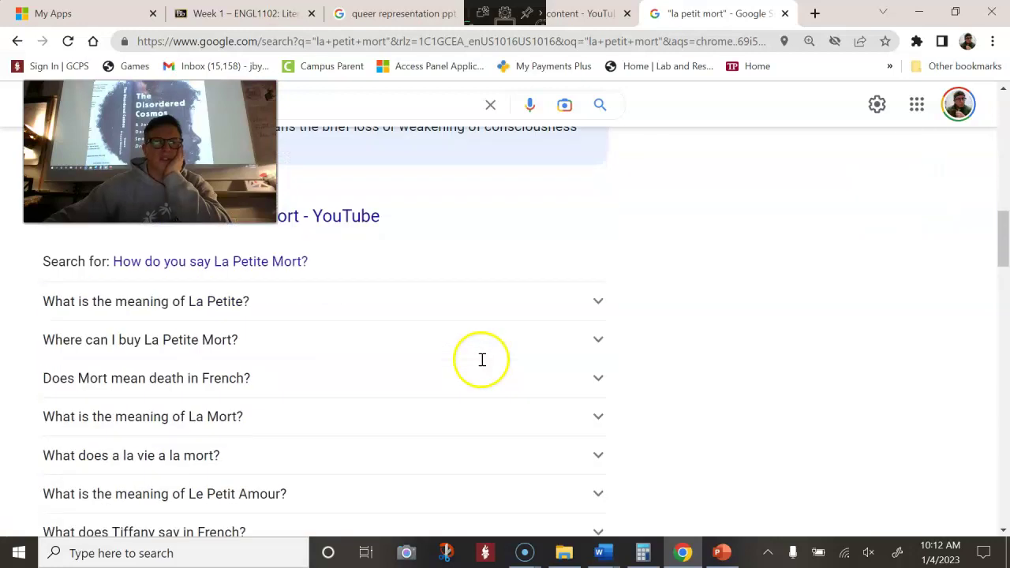
{"action": "scroll", "coordinate": [480, 366], "scroll_direction": "down", "scroll_amount": 3}
{"action": "scroll", "coordinate": [480, 365], "scroll_direction": "down", "scroll_amount": 3}
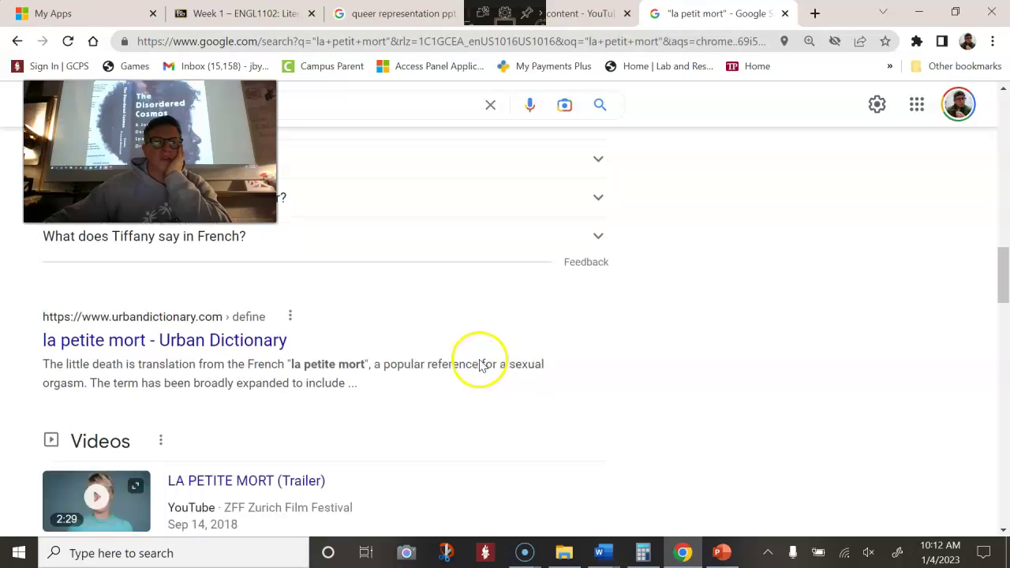
{"action": "scroll", "coordinate": [476, 367], "scroll_direction": "down", "scroll_amount": 4}
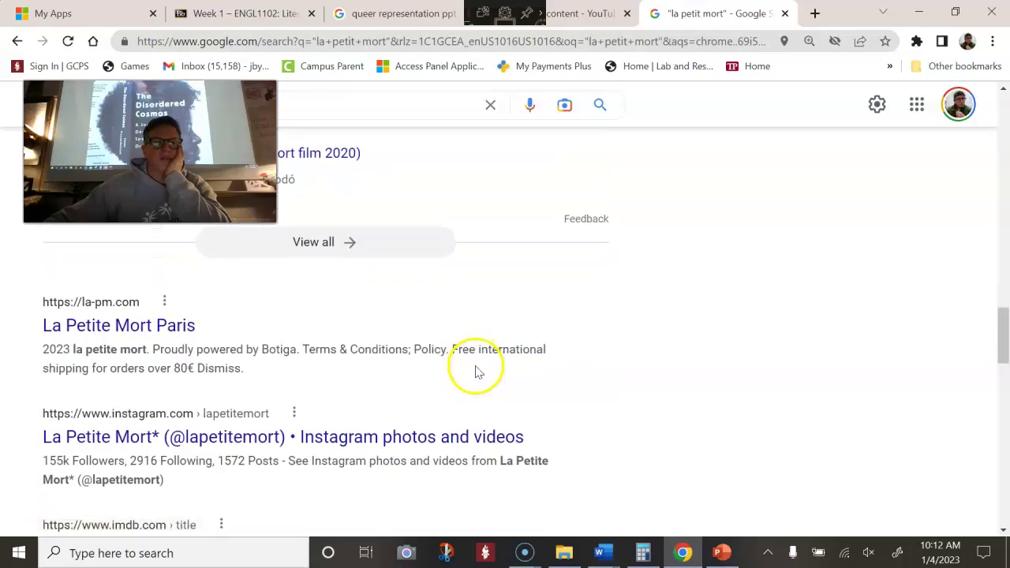
{"action": "scroll", "coordinate": [475, 377], "scroll_direction": "down", "scroll_amount": 1}
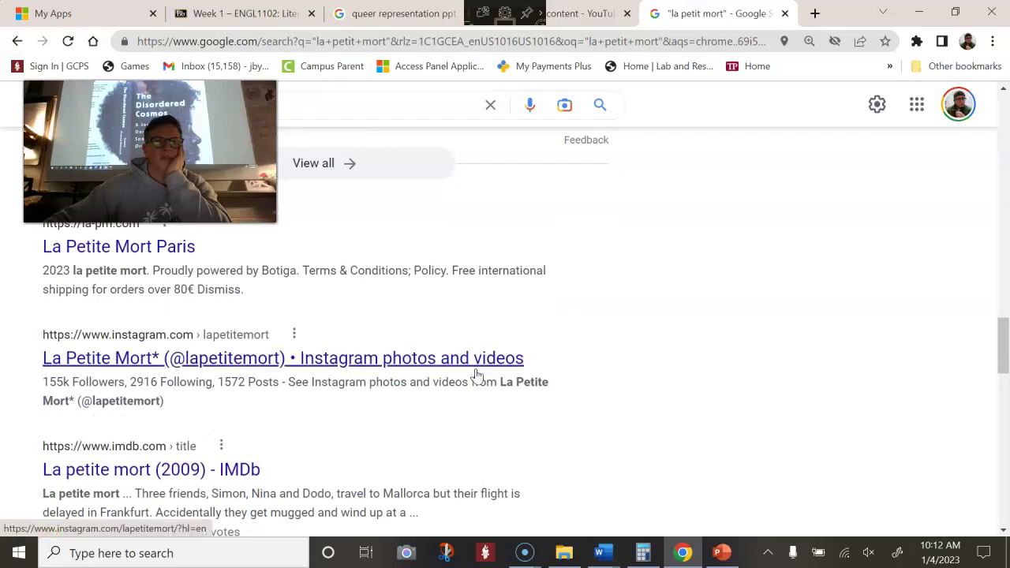
{"action": "scroll", "coordinate": [475, 376], "scroll_direction": "down", "scroll_amount": 2}
{"action": "scroll", "coordinate": [473, 339], "scroll_direction": "down", "scroll_amount": 1}
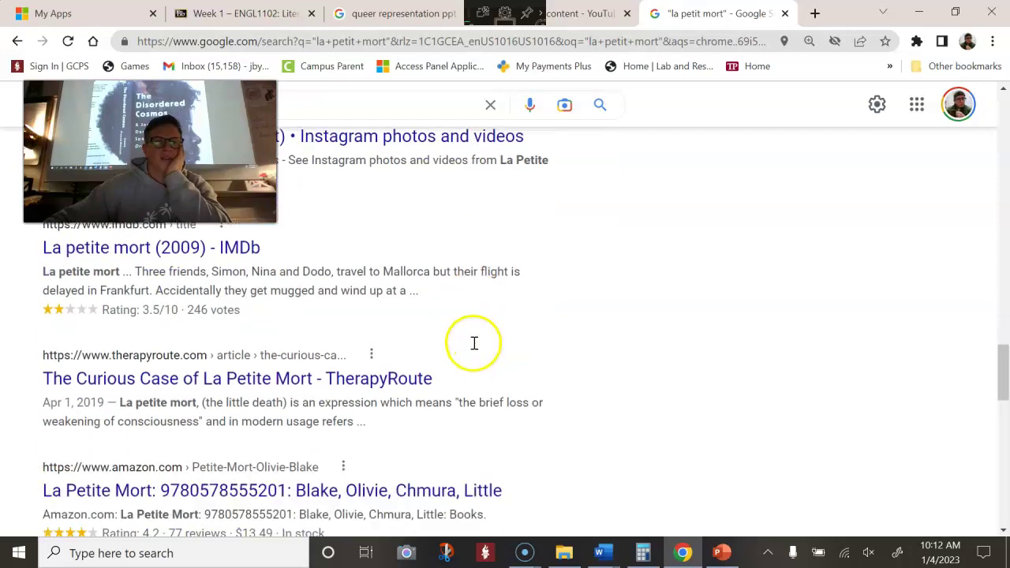
{"action": "scroll", "coordinate": [476, 350], "scroll_direction": "down", "scroll_amount": 1}
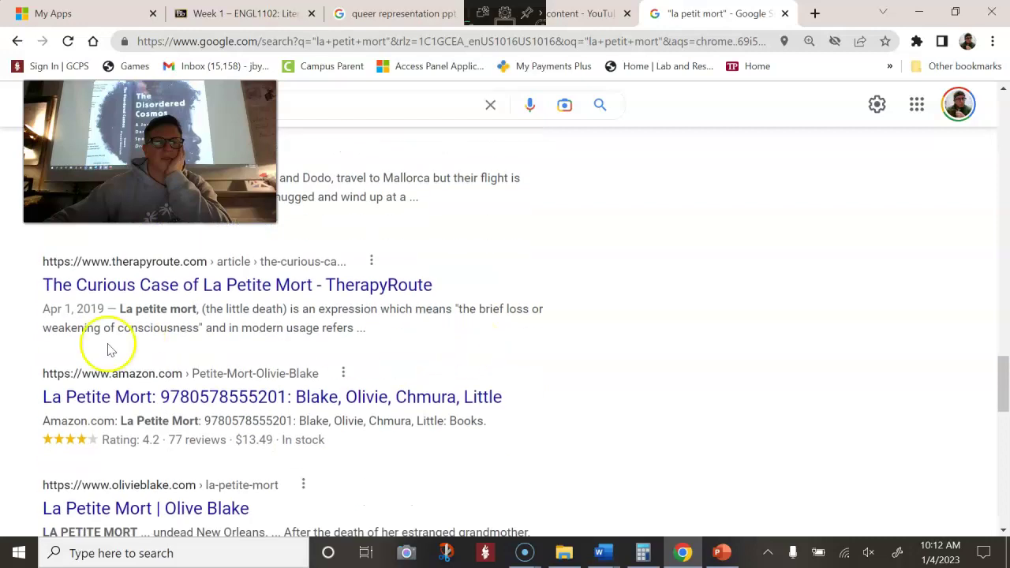
Read through the TherapyRoute La Petite Mort article, then go back to the Week 1 Blackboard page
{"action": "left_click", "coordinate": [154, 285]}
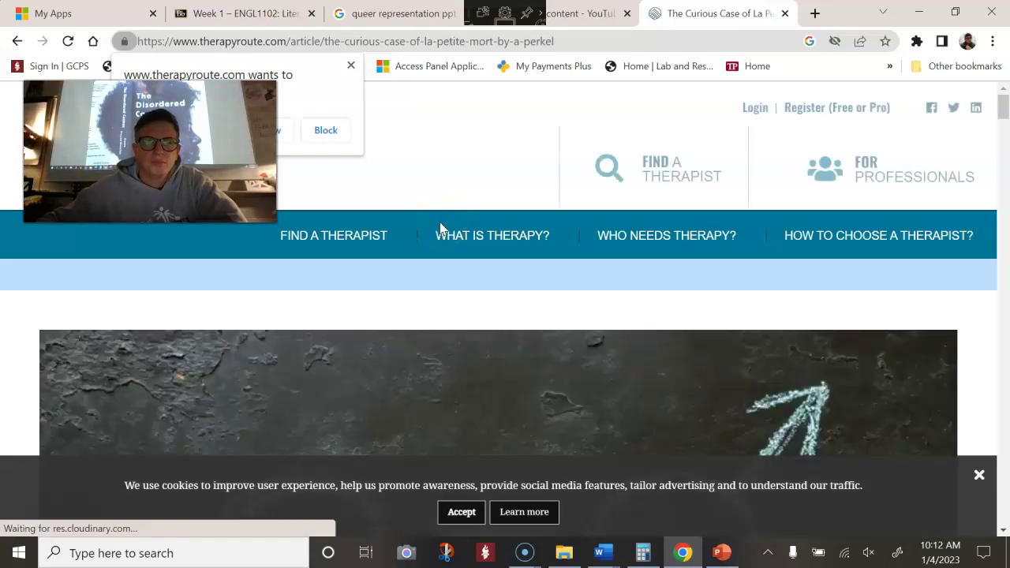
{"action": "scroll", "coordinate": [497, 302], "scroll_direction": "down", "scroll_amount": 10}
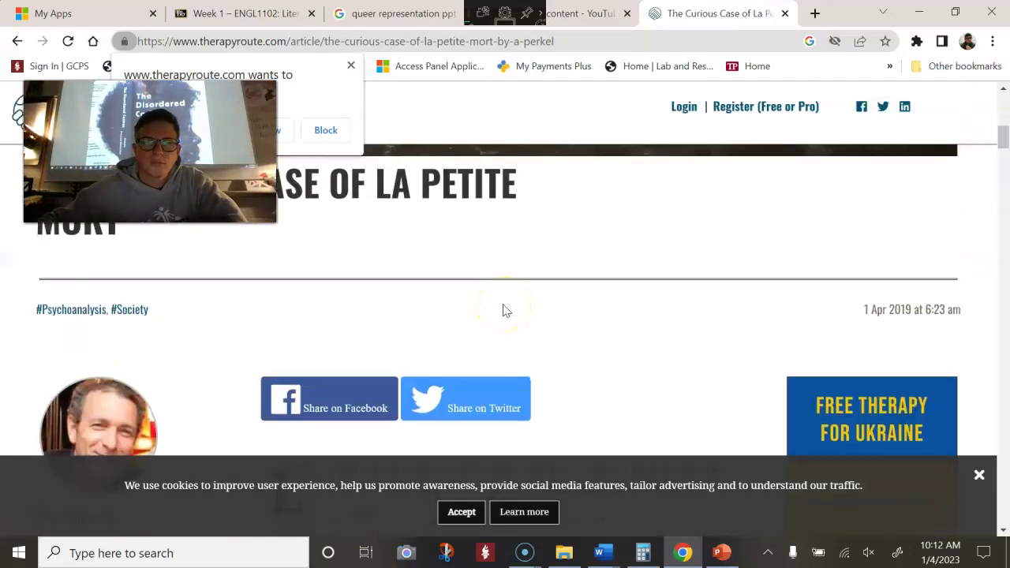
{"action": "scroll", "coordinate": [503, 308], "scroll_direction": "down", "scroll_amount": 12}
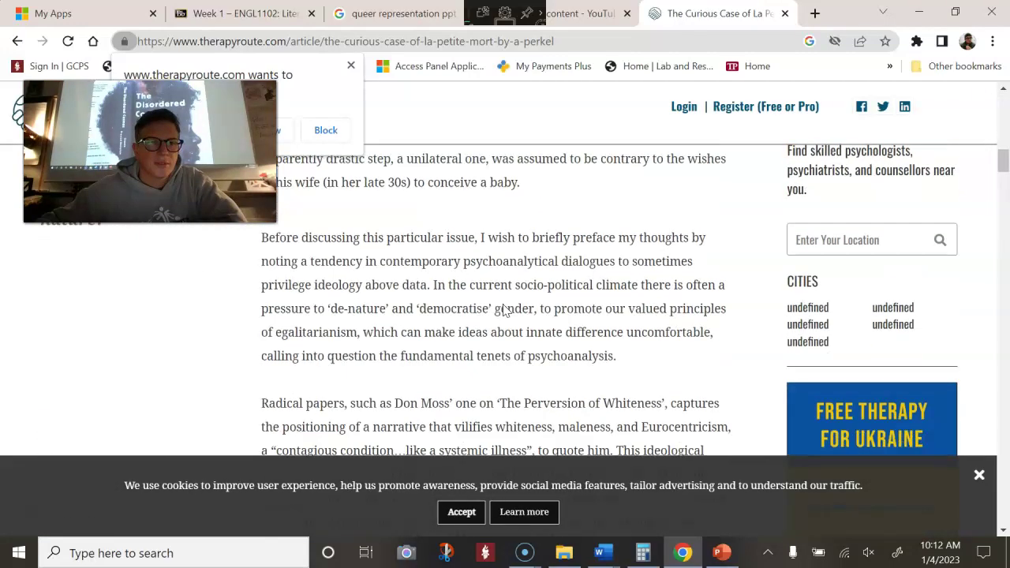
{"action": "scroll", "coordinate": [503, 307], "scroll_direction": "down", "scroll_amount": 15}
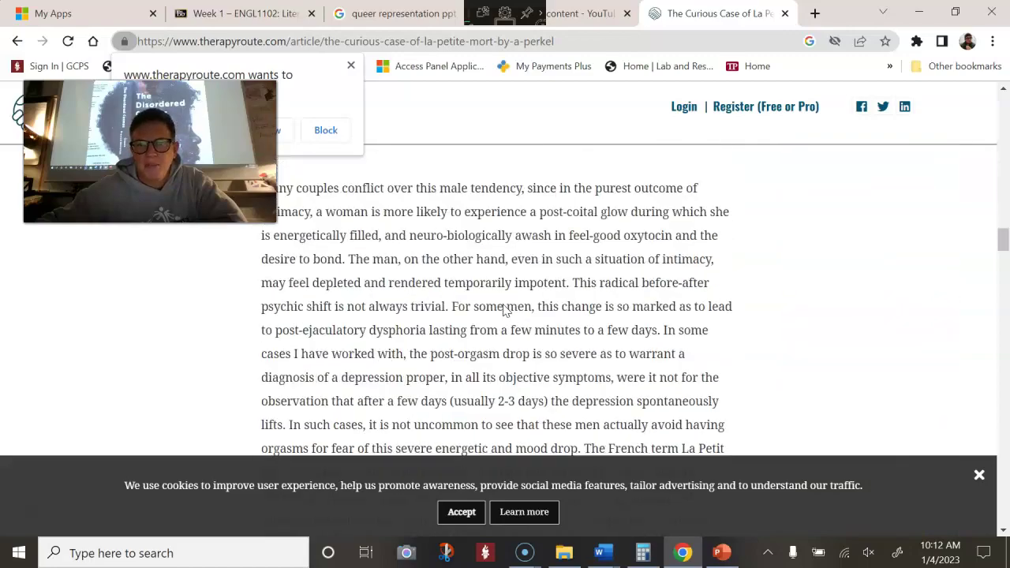
{"action": "scroll", "coordinate": [503, 308], "scroll_direction": "down", "scroll_amount": 15}
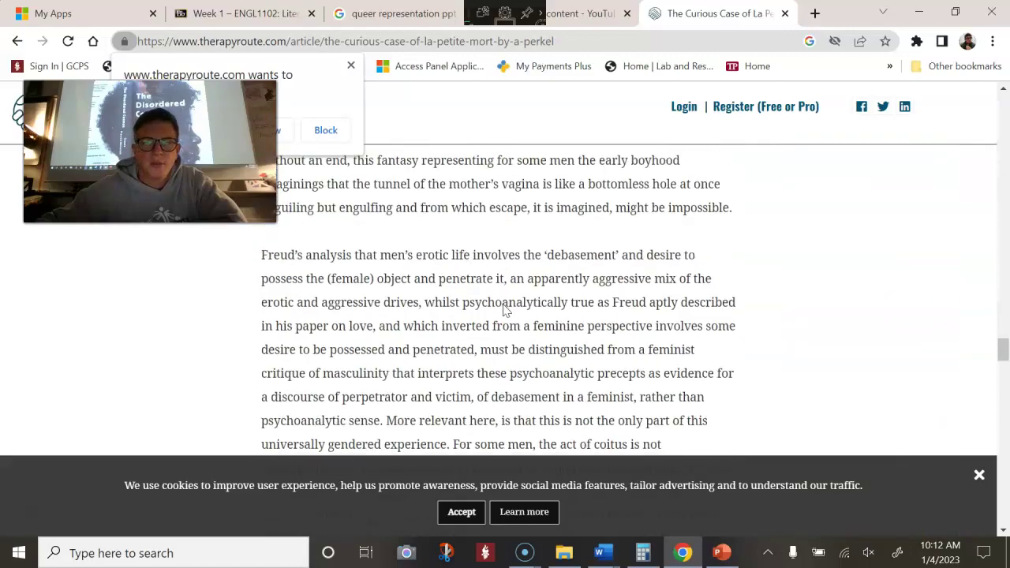
{"action": "scroll", "coordinate": [503, 308], "scroll_direction": "up", "scroll_amount": 20}
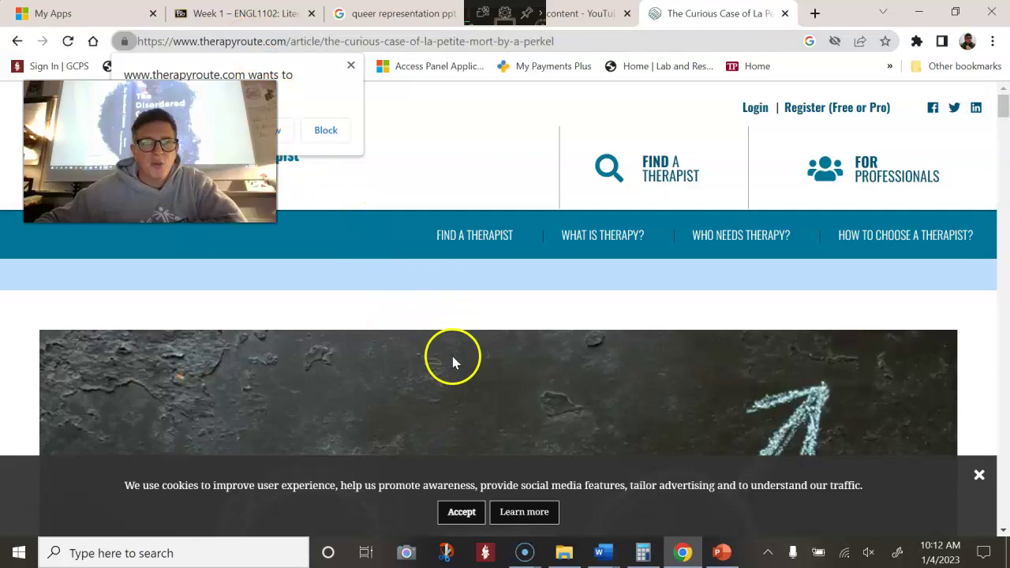
{"action": "scroll", "coordinate": [550, 341], "scroll_direction": "down", "scroll_amount": 10}
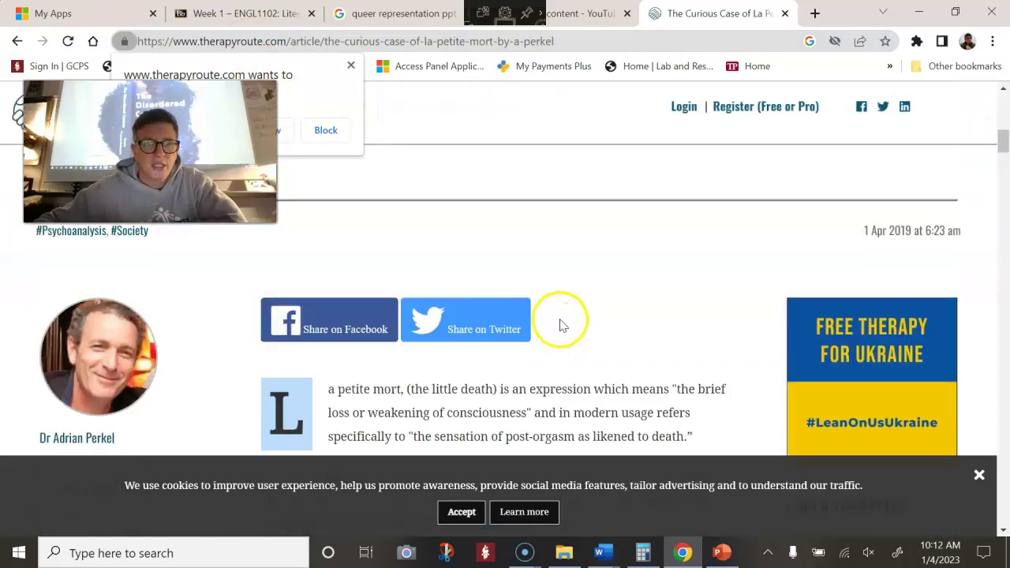
{"action": "scroll", "coordinate": [560, 324], "scroll_direction": "up", "scroll_amount": 5}
{"action": "scroll", "coordinate": [560, 320], "scroll_direction": "up", "scroll_amount": 5}
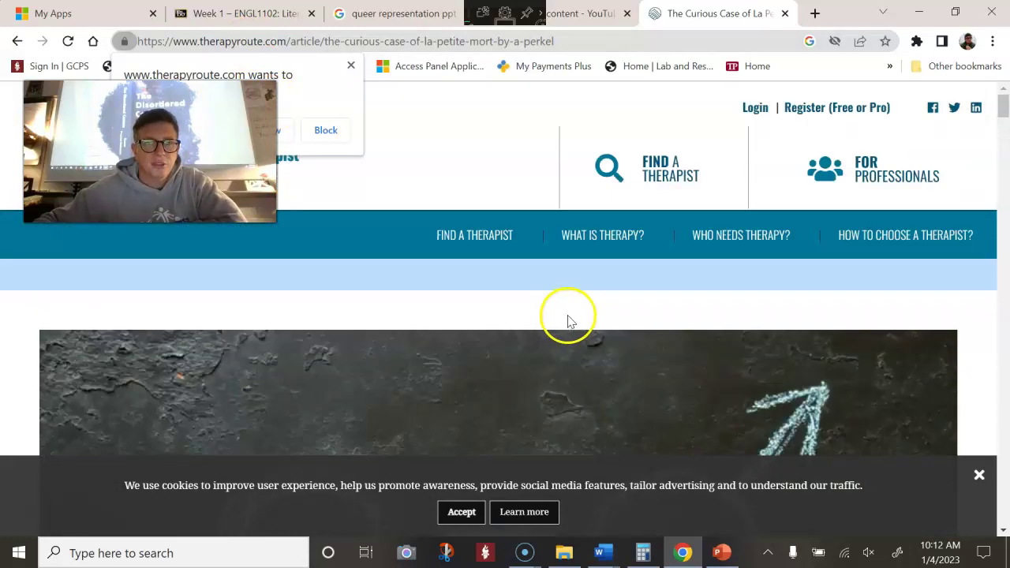
{"action": "left_click", "coordinate": [255, 41]}
{"action": "left_click", "coordinate": [240, 13]}
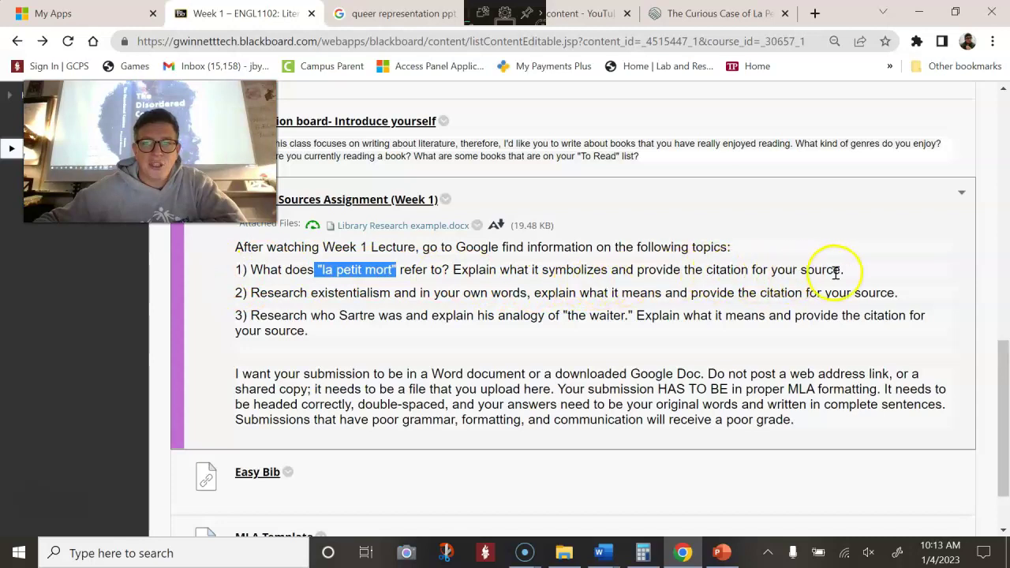
From the Week 1 Blackboard page, open the Easy Bib link to EasyBib's MLA citation generator
{"action": "left_click", "coordinate": [729, 14]}
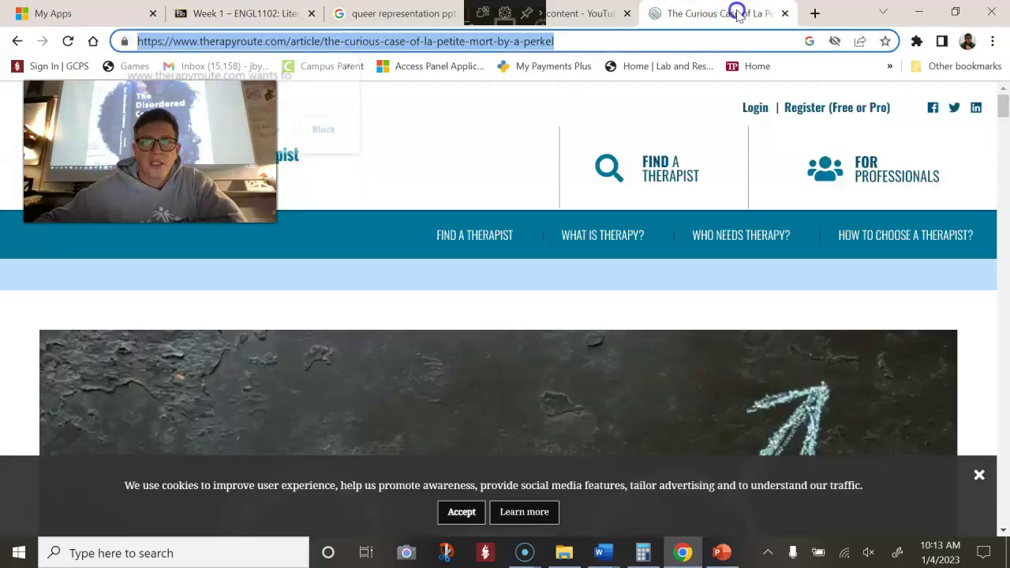
{"action": "left_click", "coordinate": [200, 23]}
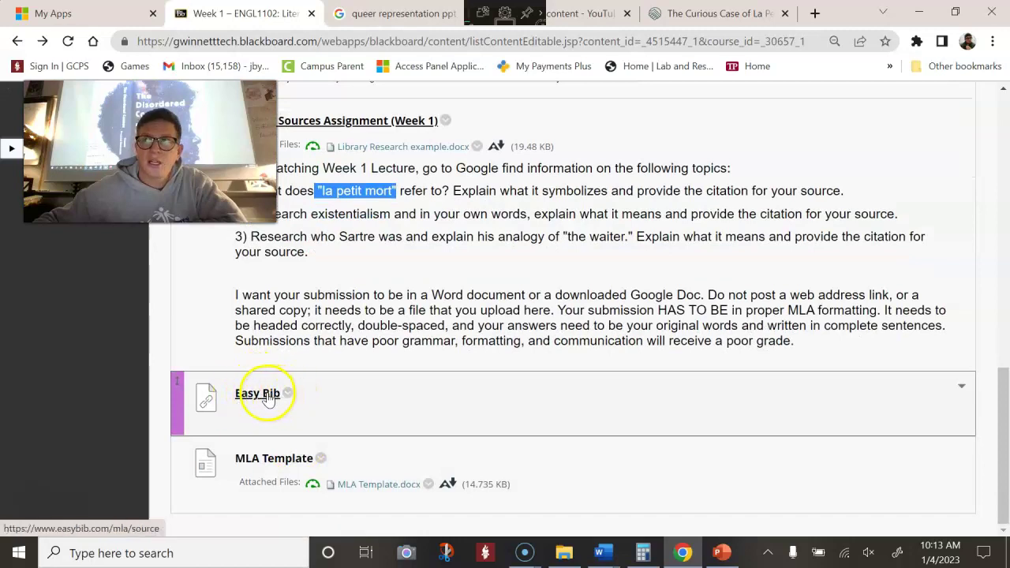
{"action": "left_click", "coordinate": [268, 397]}
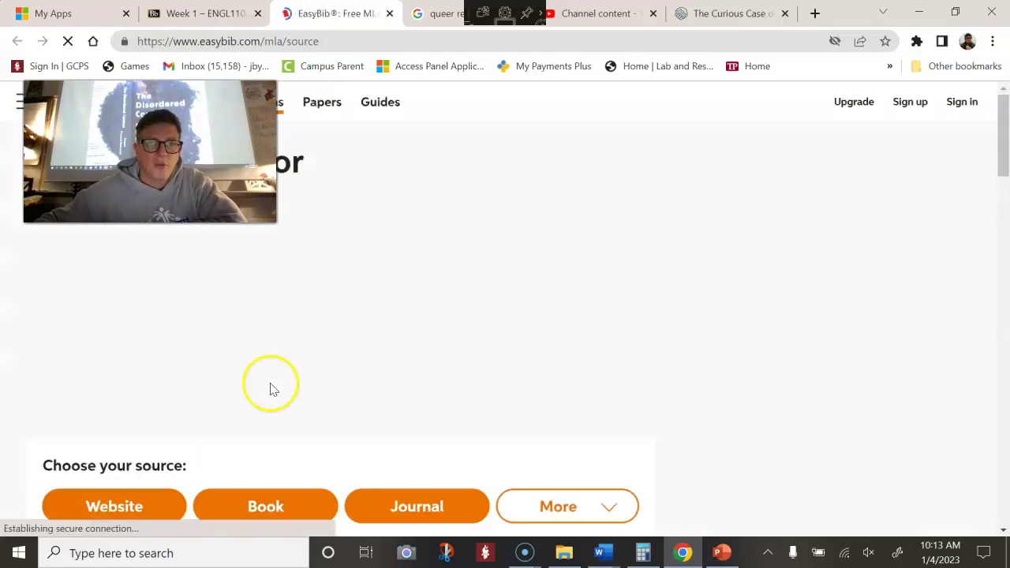
Choose Website as the EasyBib source type and clear a mistaken paste from the search box
{"action": "scroll", "coordinate": [318, 329], "scroll_direction": "down", "scroll_amount": 2}
{"action": "scroll", "coordinate": [292, 266], "scroll_direction": "down", "scroll_amount": 1}
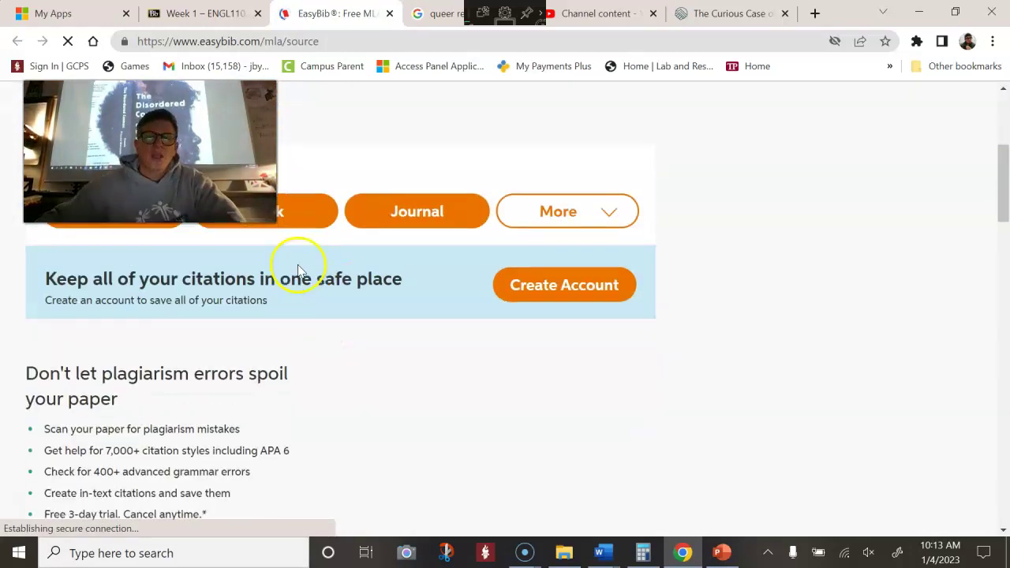
{"action": "scroll", "coordinate": [292, 266], "scroll_direction": "up", "scroll_amount": 2}
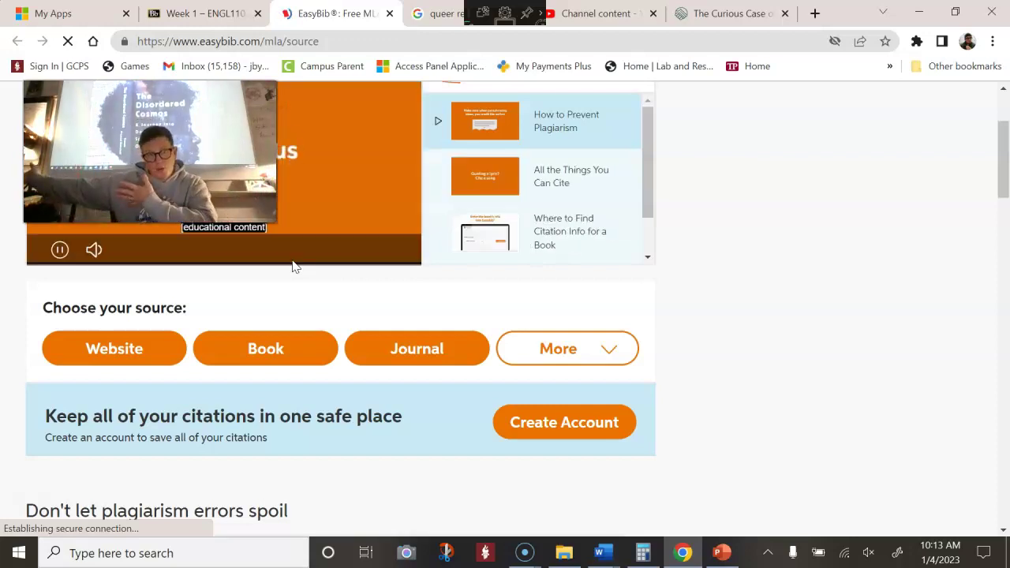
{"action": "left_click", "coordinate": [276, 254]}
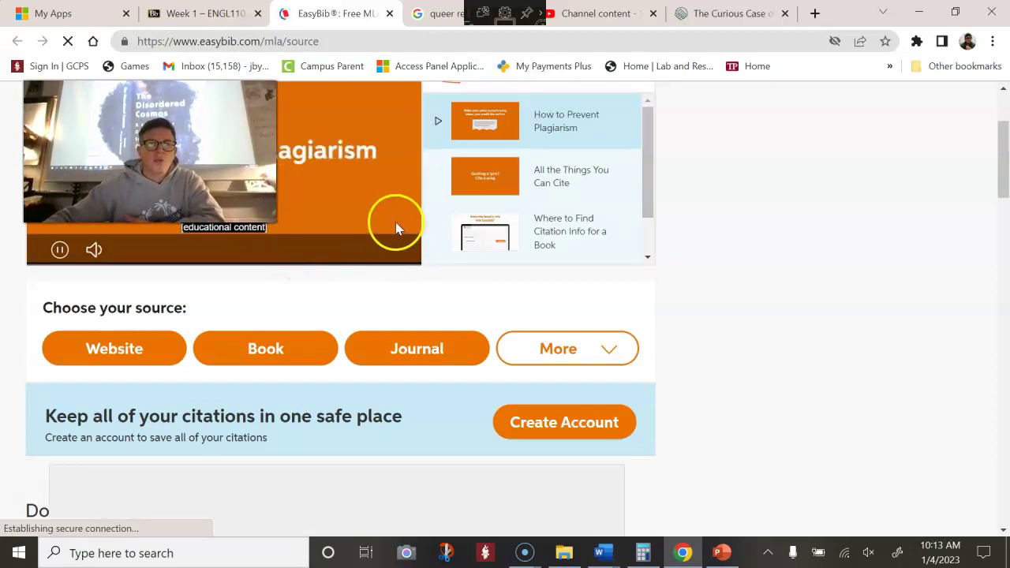
{"action": "scroll", "coordinate": [394, 218], "scroll_direction": "up", "scroll_amount": 2}
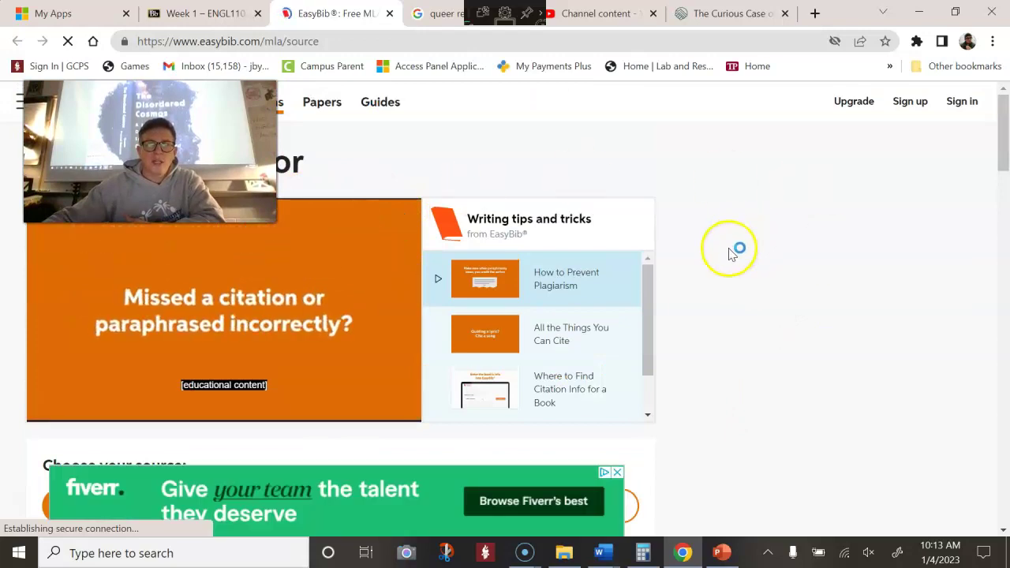
{"action": "scroll", "coordinate": [744, 277], "scroll_direction": "down", "scroll_amount": 1}
{"action": "scroll", "coordinate": [744, 277], "scroll_direction": "up", "scroll_amount": 1}
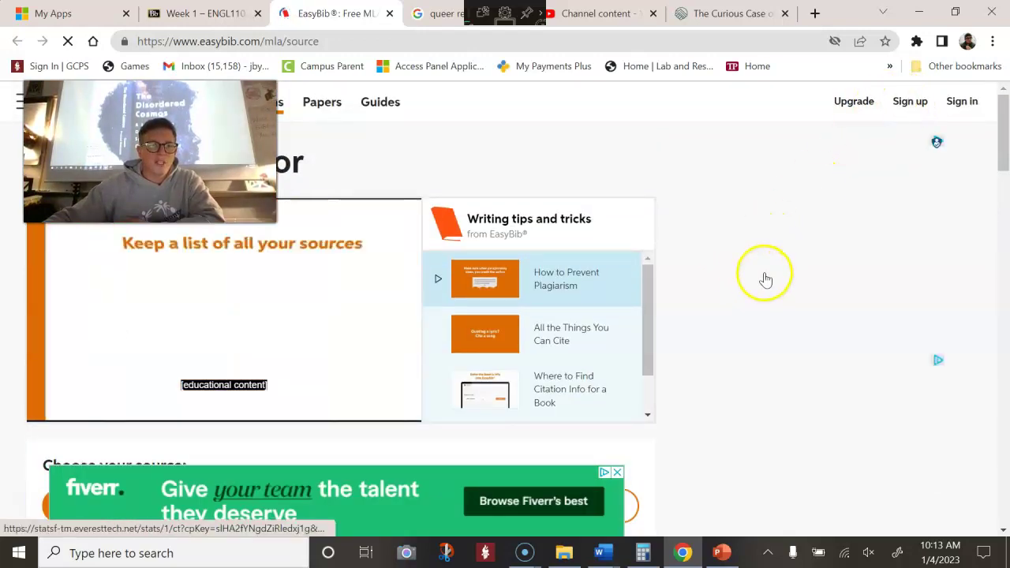
{"action": "scroll", "coordinate": [764, 274], "scroll_direction": "down", "scroll_amount": 2}
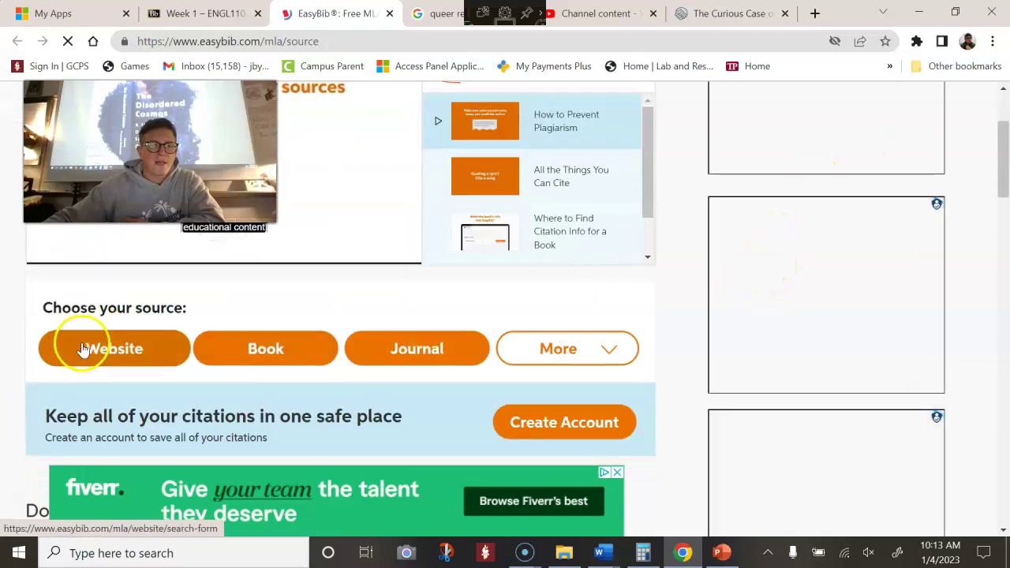
{"action": "left_click", "coordinate": [114, 347]}
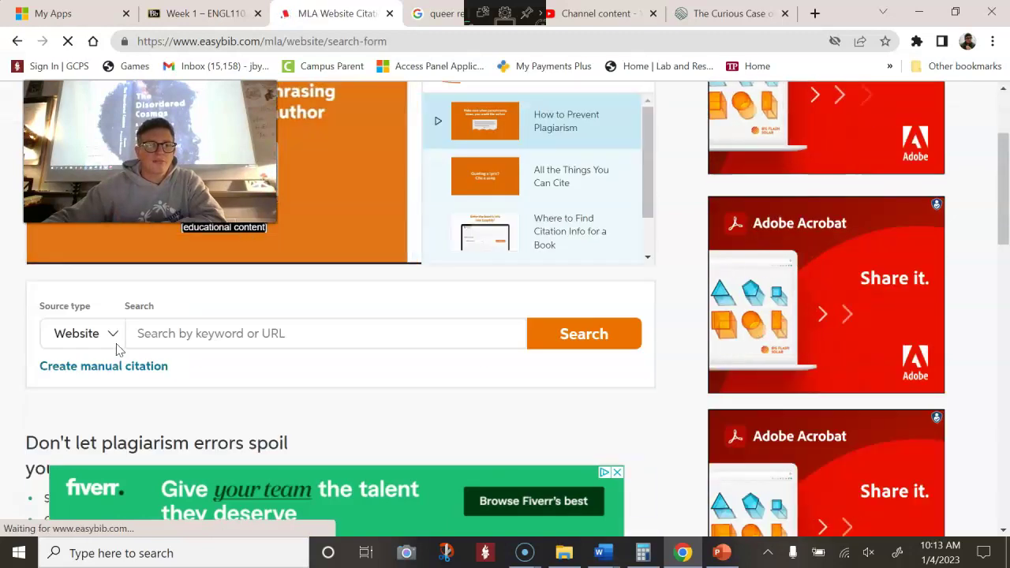
{"action": "left_click", "coordinate": [209, 329]}
{"action": "right_click", "coordinate": [223, 336]}
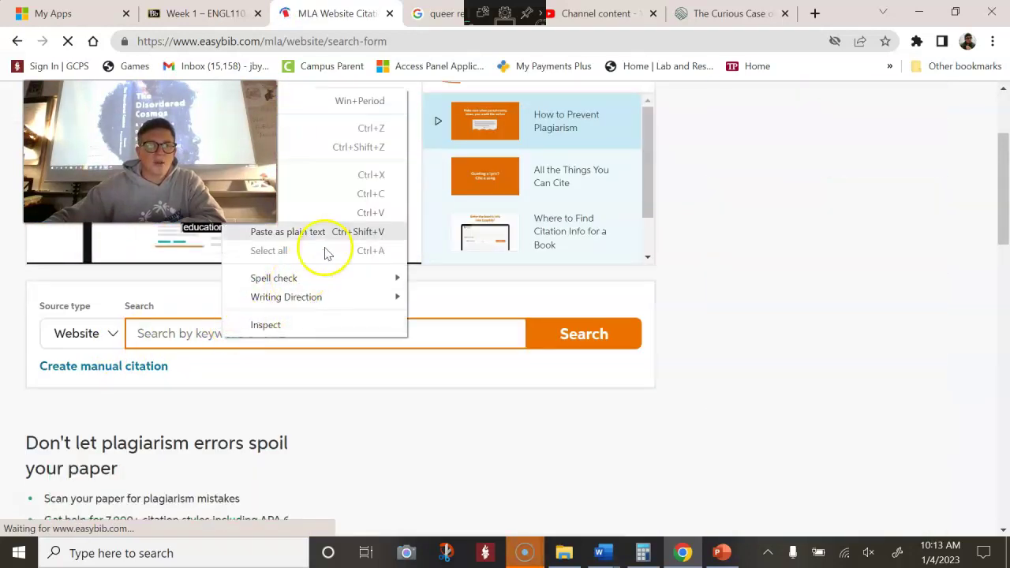
{"action": "left_click", "coordinate": [327, 213]}
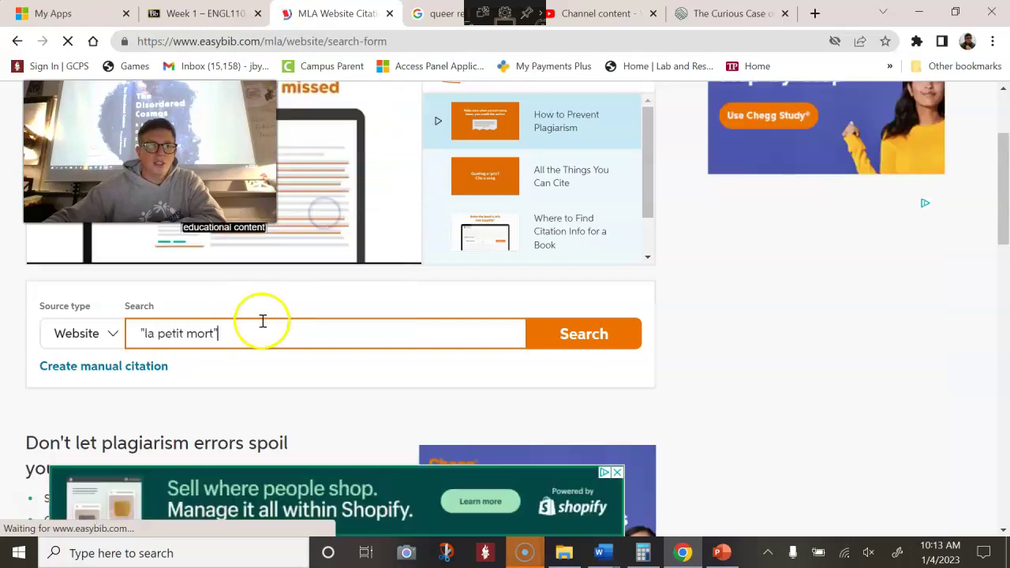
{"action": "key", "text": "BackSpace"}
{"action": "key", "text": "BackSpace"}
{"action": "key", "text": "BackSpace"}
{"action": "key", "text": "BackSpace"}
{"action": "key", "text": "BackSpace"}
{"action": "key", "text": "BackSpace"}
{"action": "key", "text": "BackSpace"}
{"action": "key", "text": "BackSpace"}
{"action": "key", "text": "BackSpace"}
{"action": "key", "text": "BackSpace"}
{"action": "key", "text": "BackSpace"}
{"action": "key", "text": "BackSpace"}
{"action": "key", "text": "BackSpace"}
{"action": "key", "text": "BackSpace"}
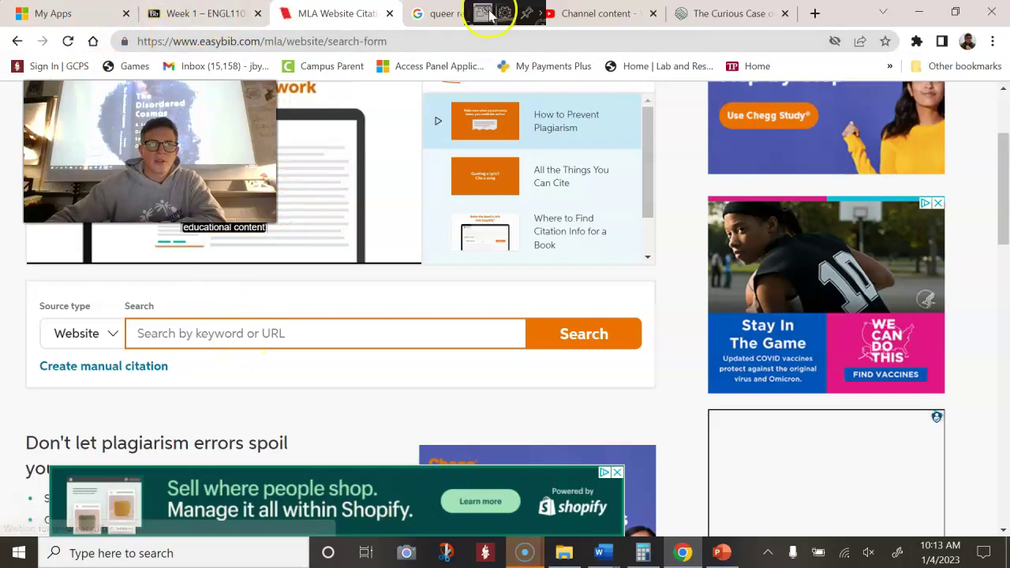
Copy the TherapyRoute article's URL and search for it as a website in EasyBib
{"action": "left_click", "coordinate": [738, 13]}
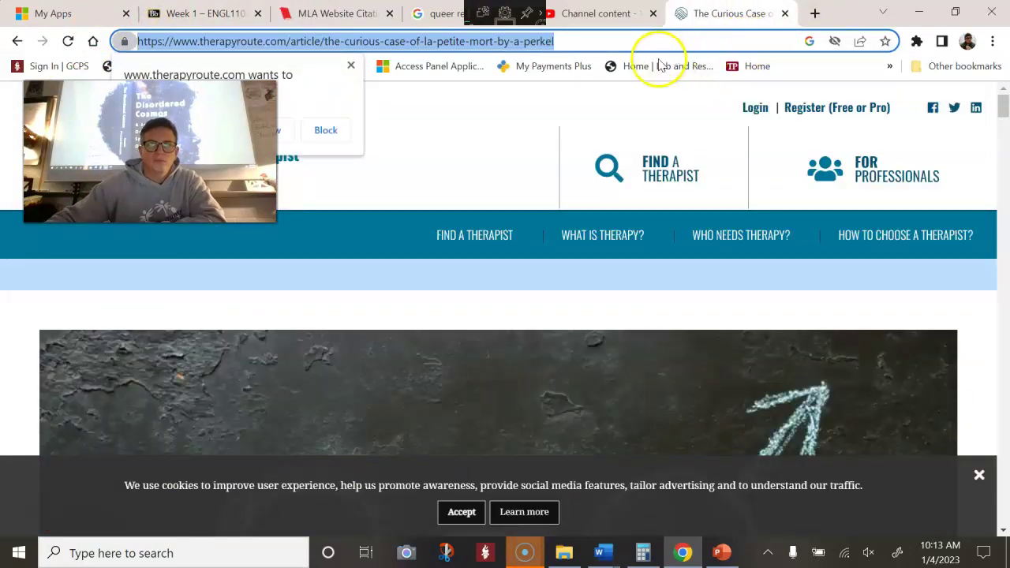
{"action": "right_click", "coordinate": [183, 41]}
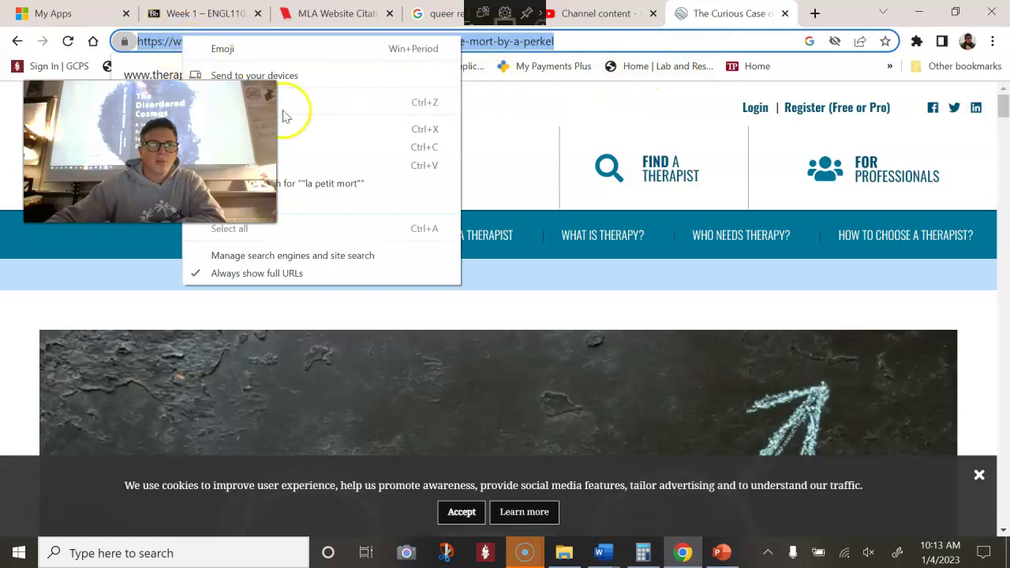
{"action": "left_click", "coordinate": [301, 149]}
{"action": "left_click", "coordinate": [316, 128]}
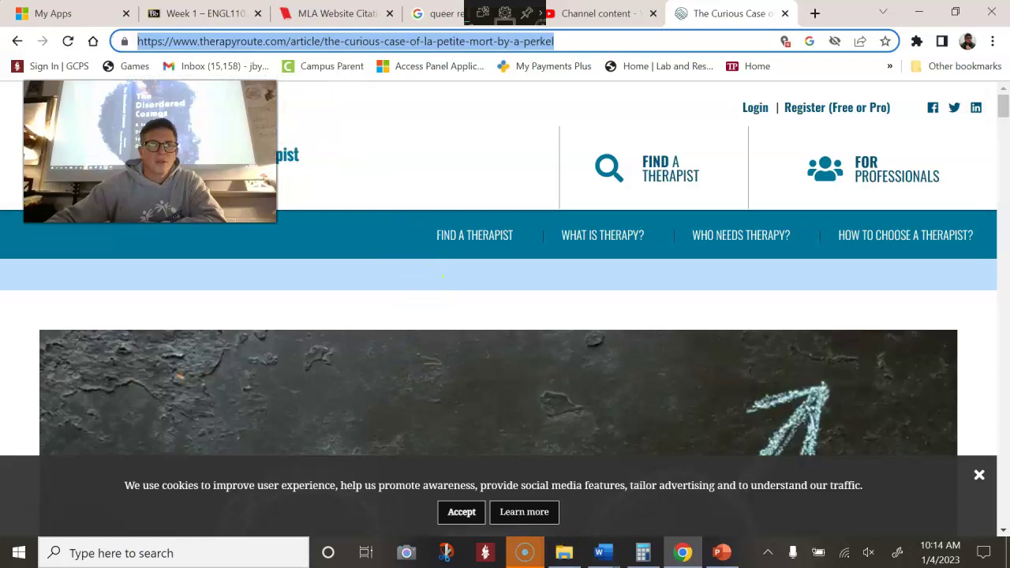
{"action": "left_click", "coordinate": [289, 20]}
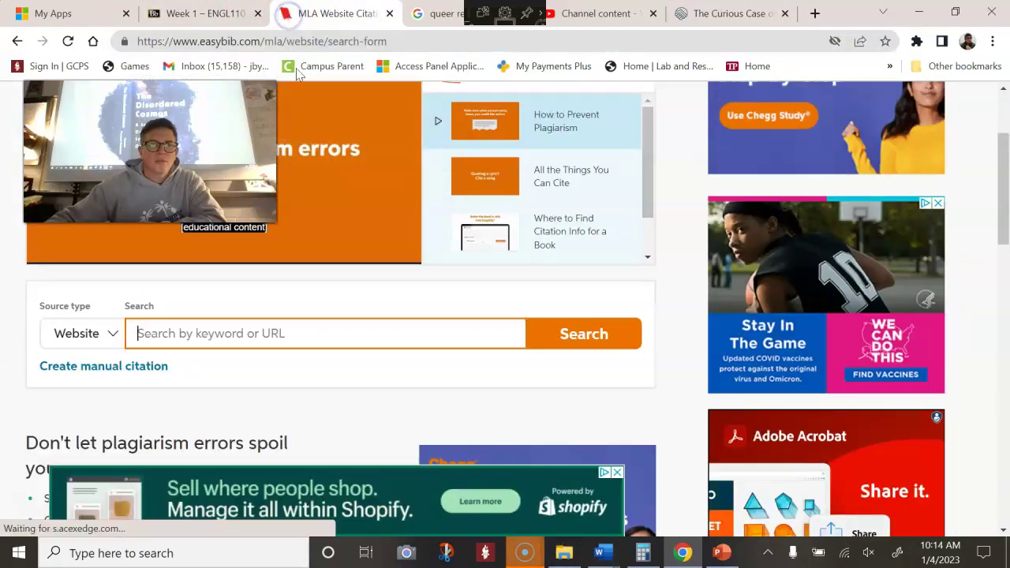
{"action": "right_click", "coordinate": [152, 334]}
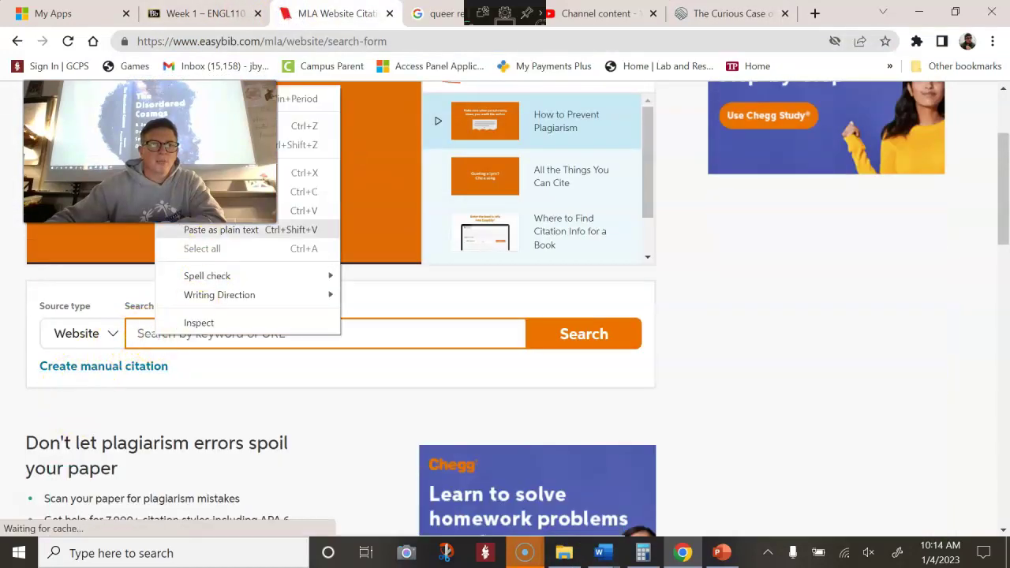
{"action": "left_click", "coordinate": [291, 209]}
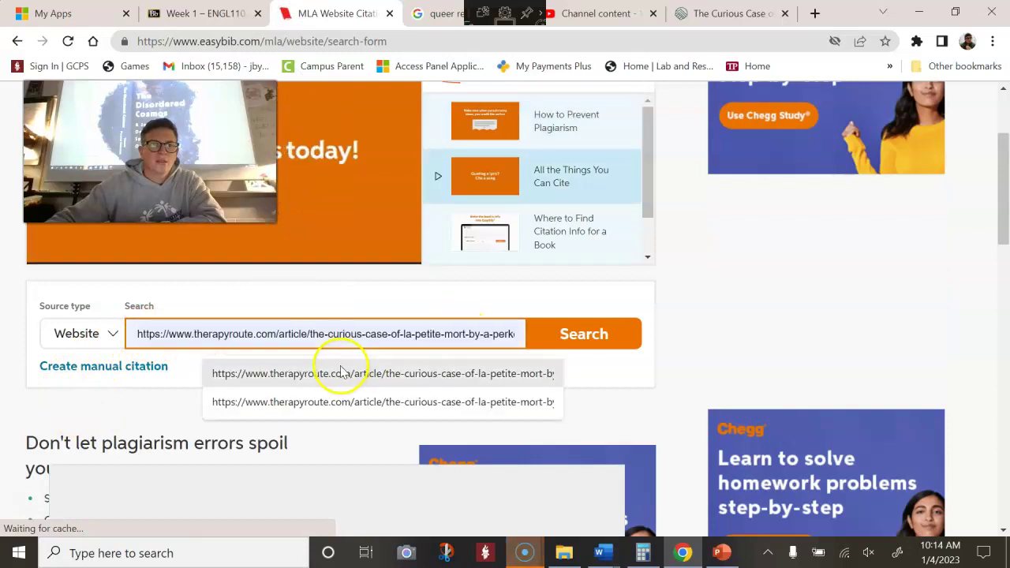
{"action": "left_click", "coordinate": [565, 337]}
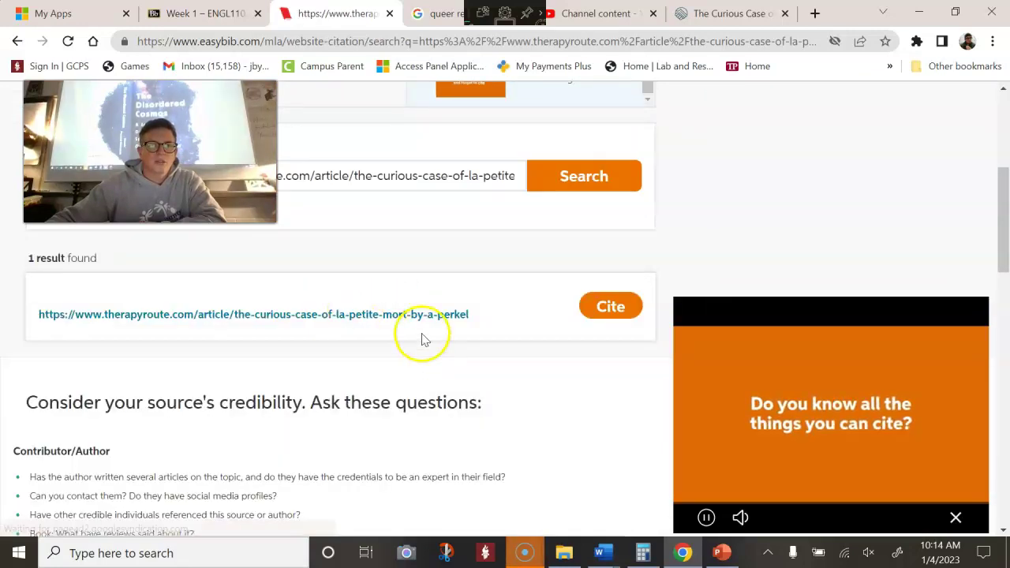
Start a citation for the found article and continue to the citation details form
{"action": "left_click", "coordinate": [609, 309]}
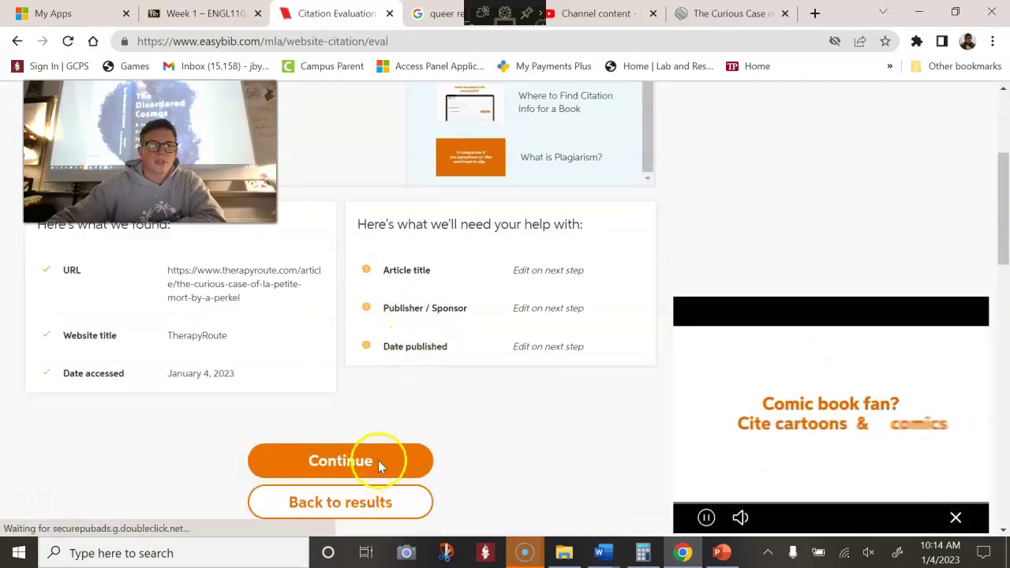
{"action": "left_click", "coordinate": [378, 461]}
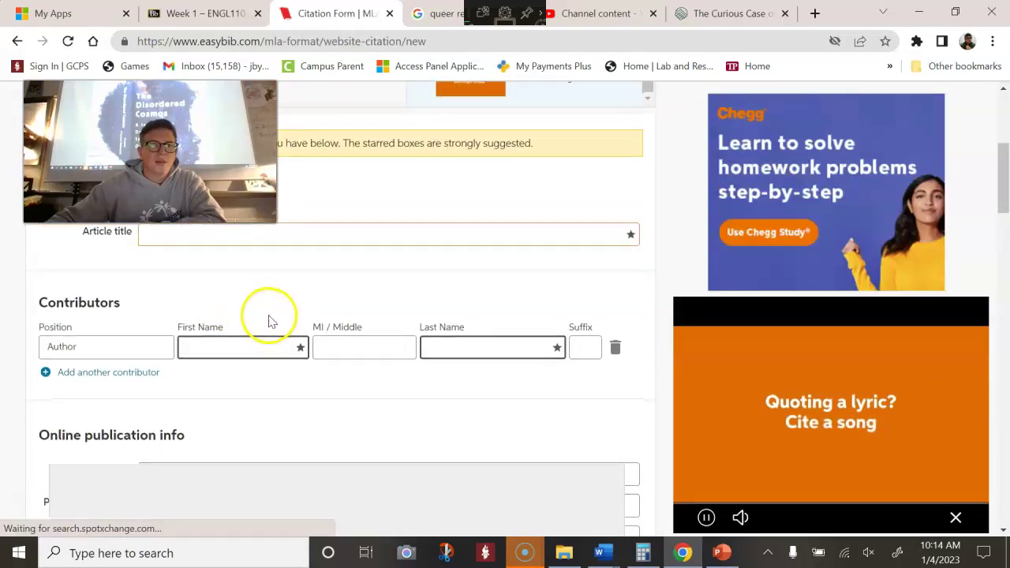
{"action": "scroll", "coordinate": [276, 320], "scroll_direction": "down", "scroll_amount": 3}
{"action": "scroll", "coordinate": [287, 322], "scroll_direction": "up", "scroll_amount": 1}
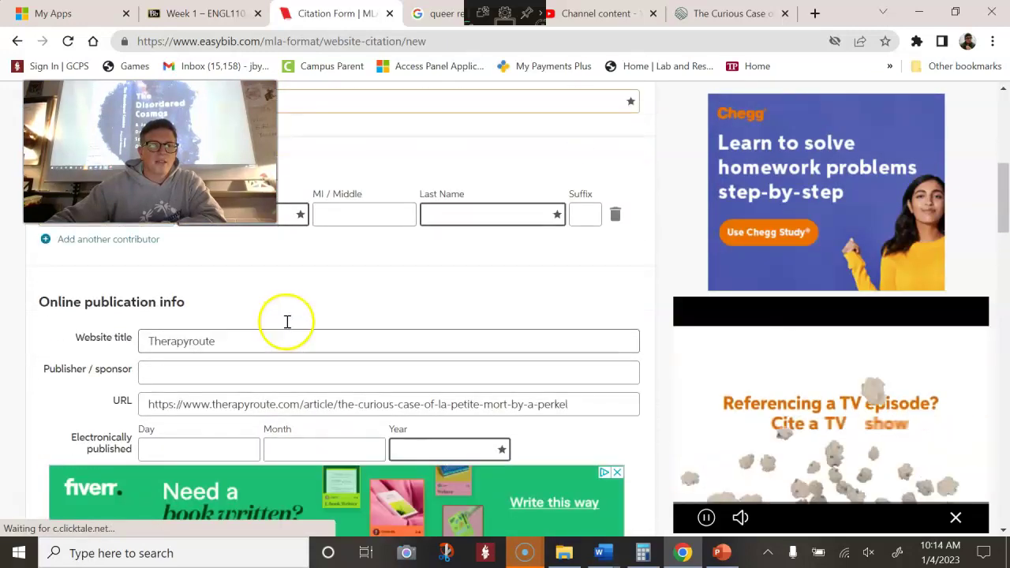
{"action": "scroll", "coordinate": [287, 322], "scroll_direction": "up", "scroll_amount": 3}
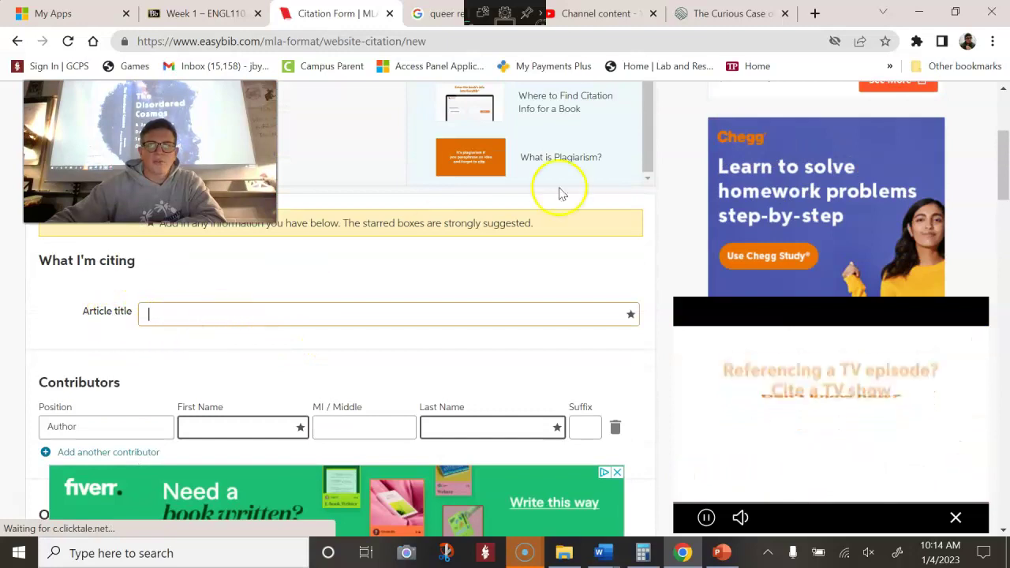
Copy the title THE CURIOUS CASE OF LA PETITE MORT into the Article title field
{"action": "left_click", "coordinate": [746, 14]}
{"action": "scroll", "coordinate": [352, 318], "scroll_direction": "down", "scroll_amount": 5}
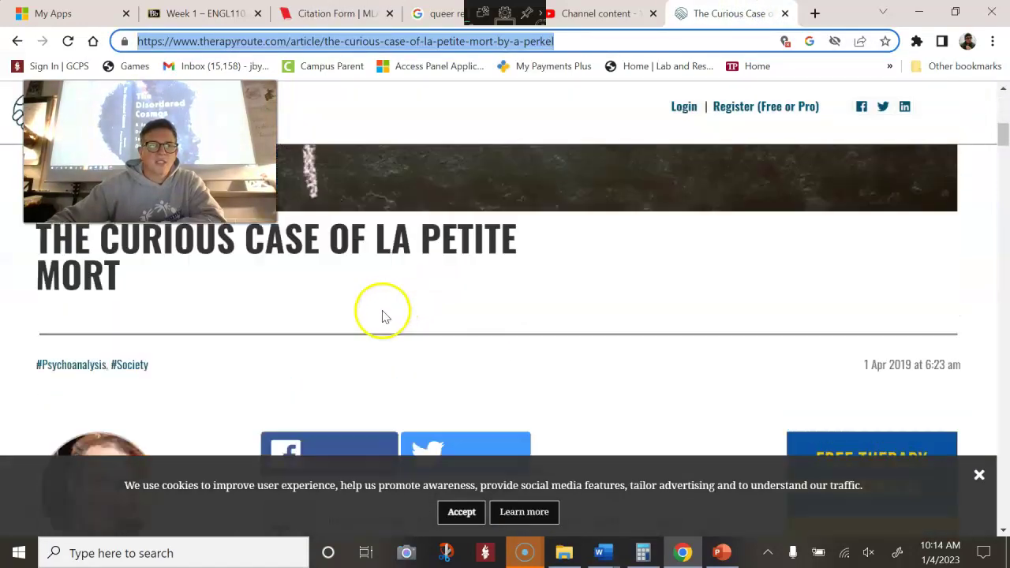
{"action": "left_click_drag", "start_coordinate": [132, 300], "coordinate": [24, 264]}
{"action": "right_click", "coordinate": [70, 289]}
{"action": "left_click", "coordinate": [92, 299]}
{"action": "left_click", "coordinate": [293, 14]}
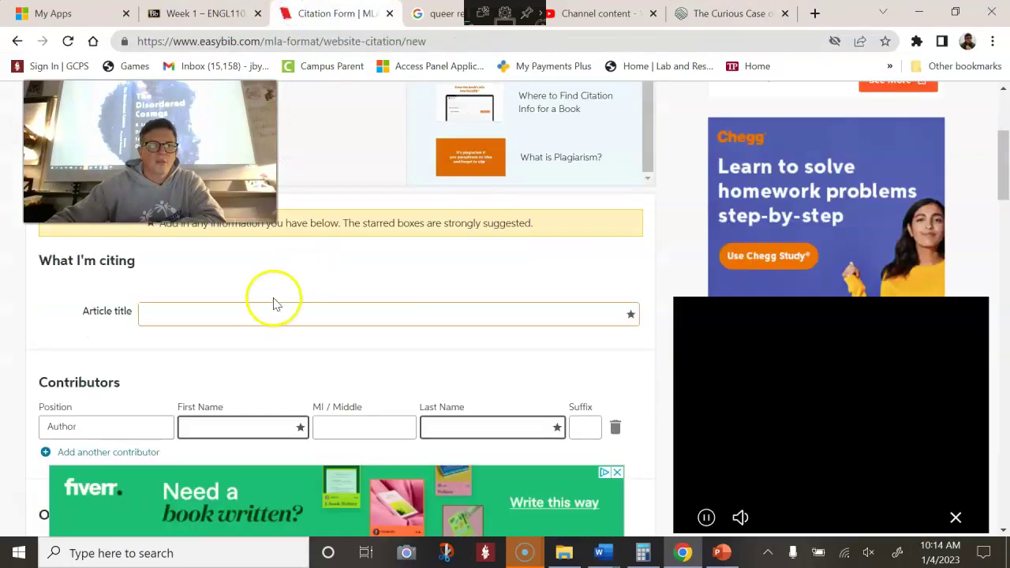
{"action": "left_click", "coordinate": [272, 310]}
{"action": "key", "text": "ctrl+v"}
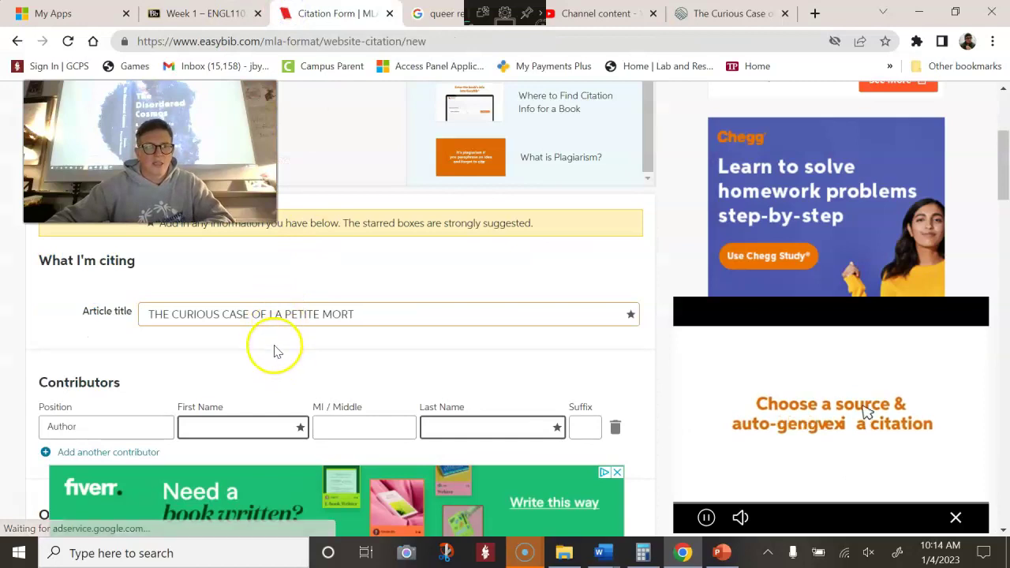
{"action": "scroll", "coordinate": [268, 355], "scroll_direction": "down", "scroll_amount": 1}
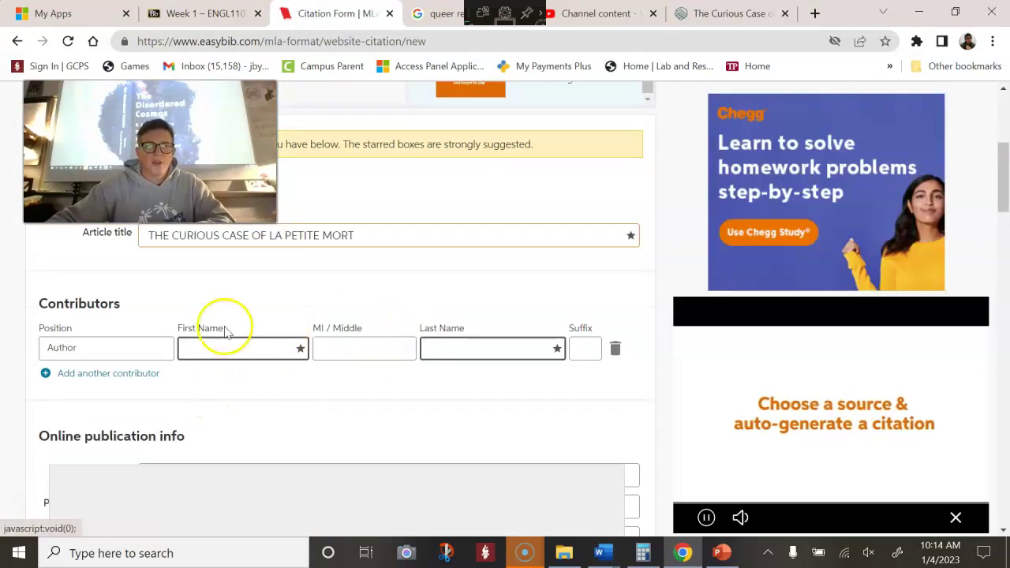
Switch back to the TherapyRoute article to look for the author details
{"action": "left_click", "coordinate": [728, 13]}
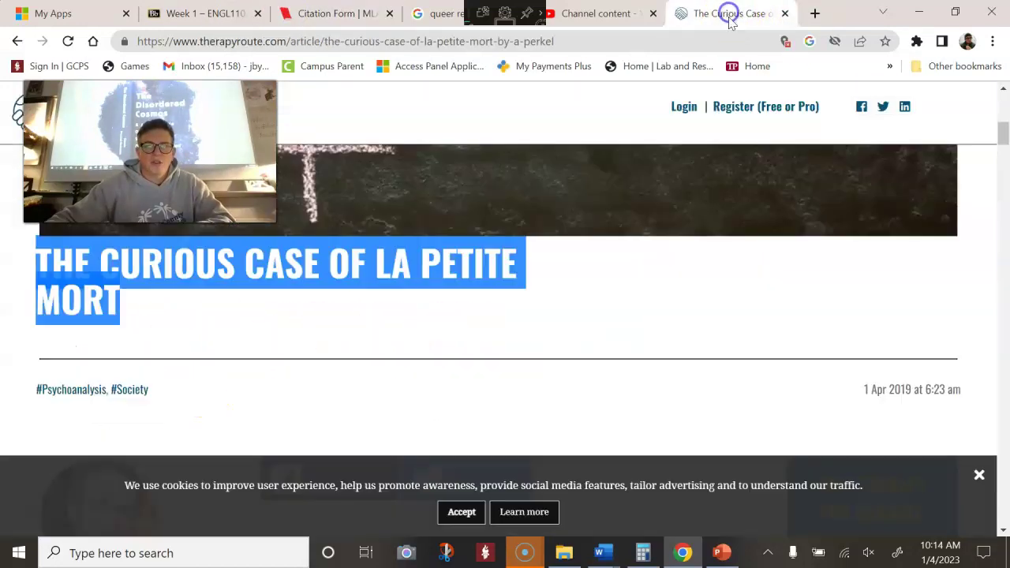
{"action": "scroll", "coordinate": [665, 321], "scroll_direction": "up", "scroll_amount": 2}
{"action": "scroll", "coordinate": [664, 318], "scroll_direction": "down", "scroll_amount": 5}
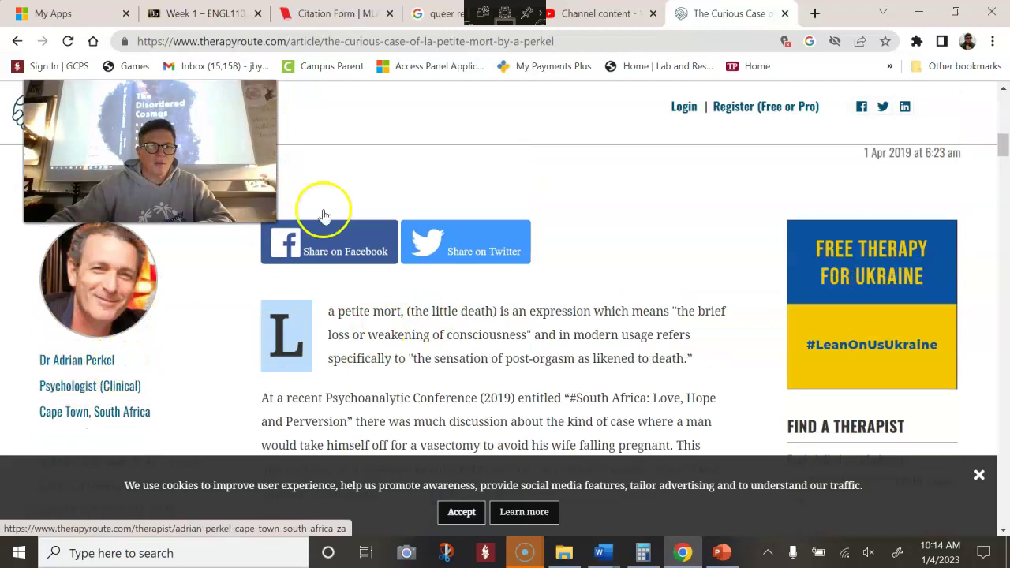
Enter the author's first name, last name and the suffix Dr. in the citation form
{"action": "left_click", "coordinate": [283, 12]}
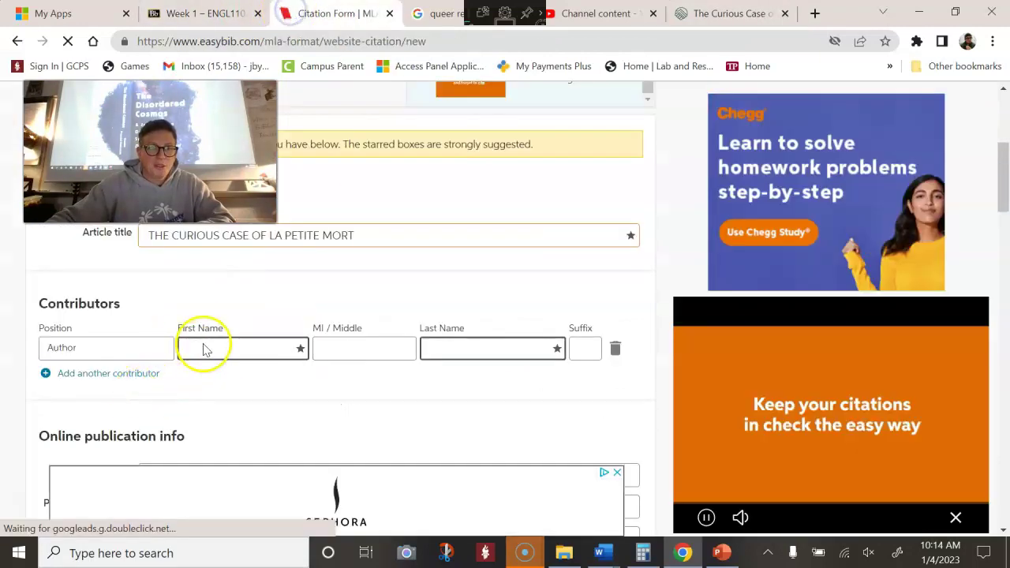
{"action": "left_click", "coordinate": [207, 346]}
{"action": "type", "text": "Adri"}
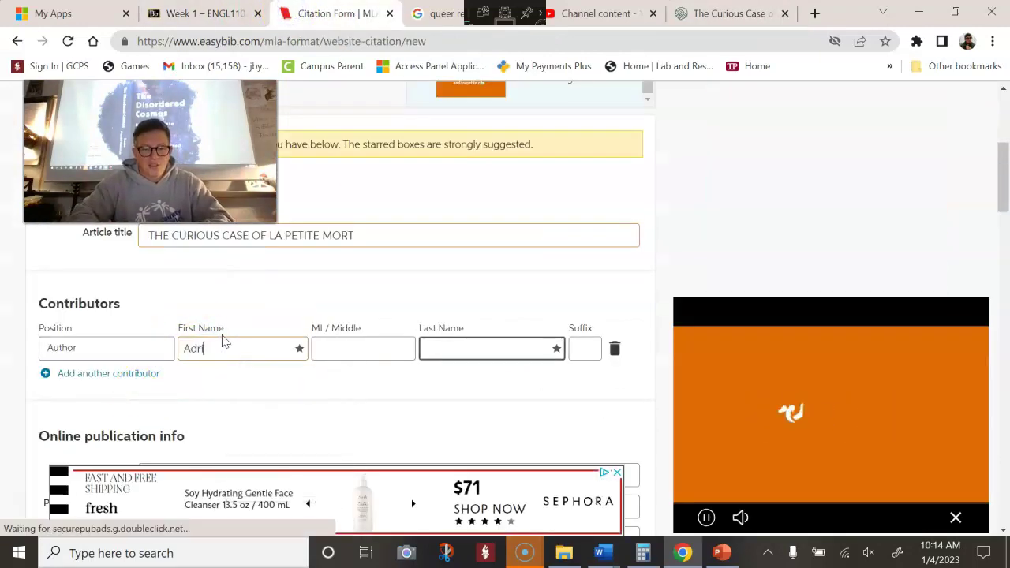
{"action": "type", "text": "an"}
{"action": "key", "text": "Tab"}
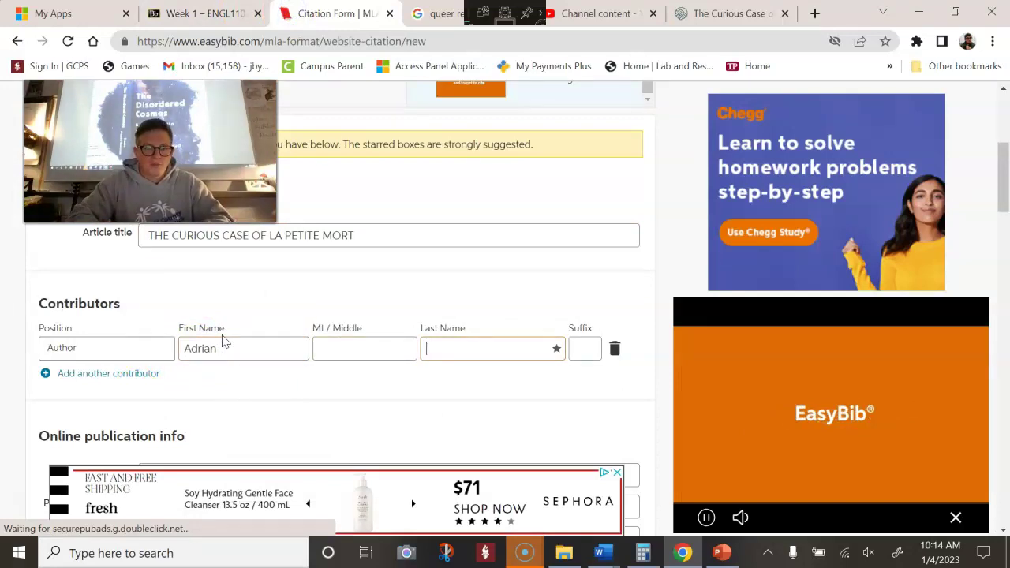
{"action": "type", "text": "Perkel"}
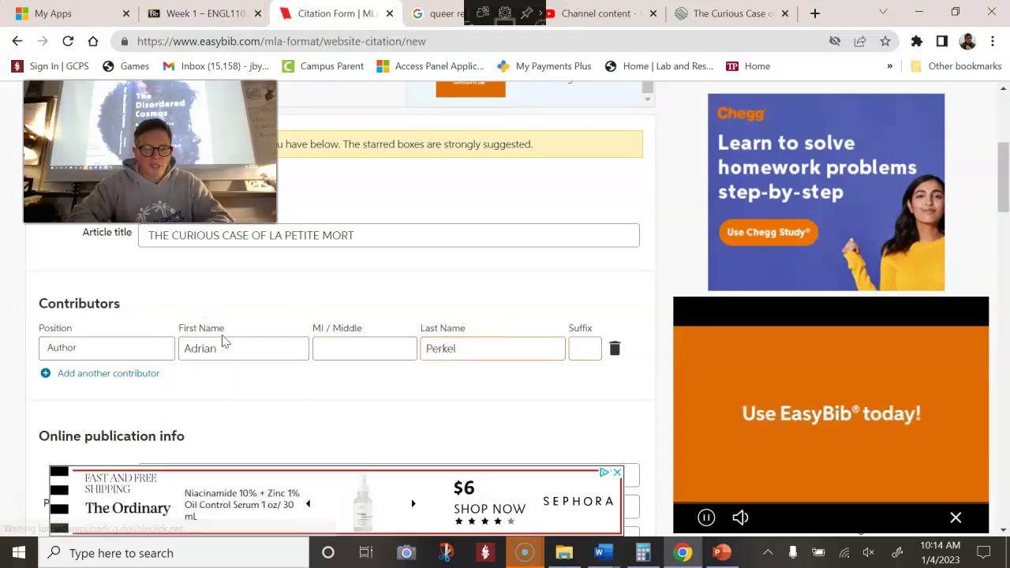
{"action": "type", "text": "DR"}
{"action": "key", "text": "BackSpace"}
{"action": "type", "text": "r"}
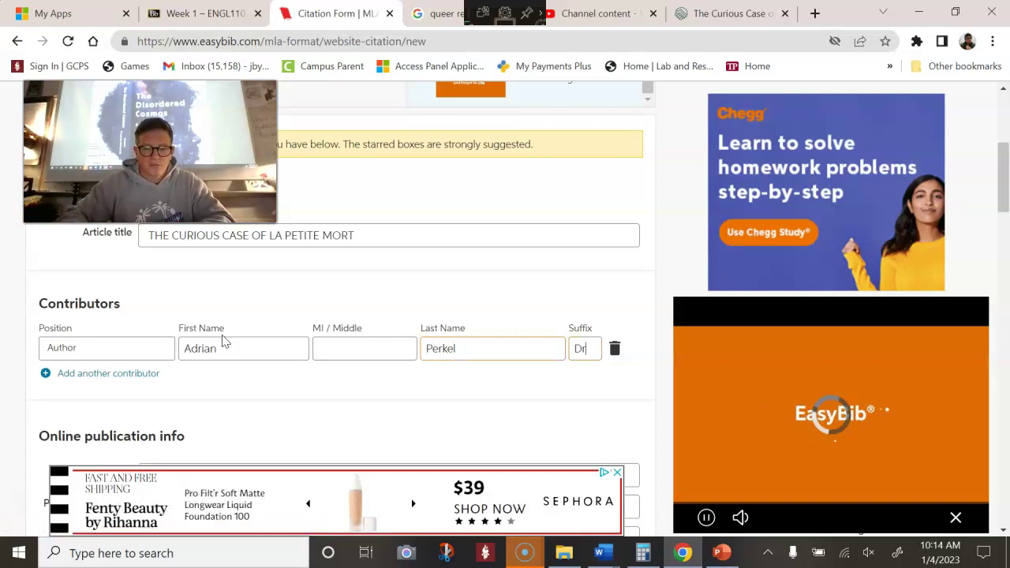
{"action": "type", "text": "."}
{"action": "scroll", "coordinate": [224, 340], "scroll_direction": "down", "scroll_amount": 2}
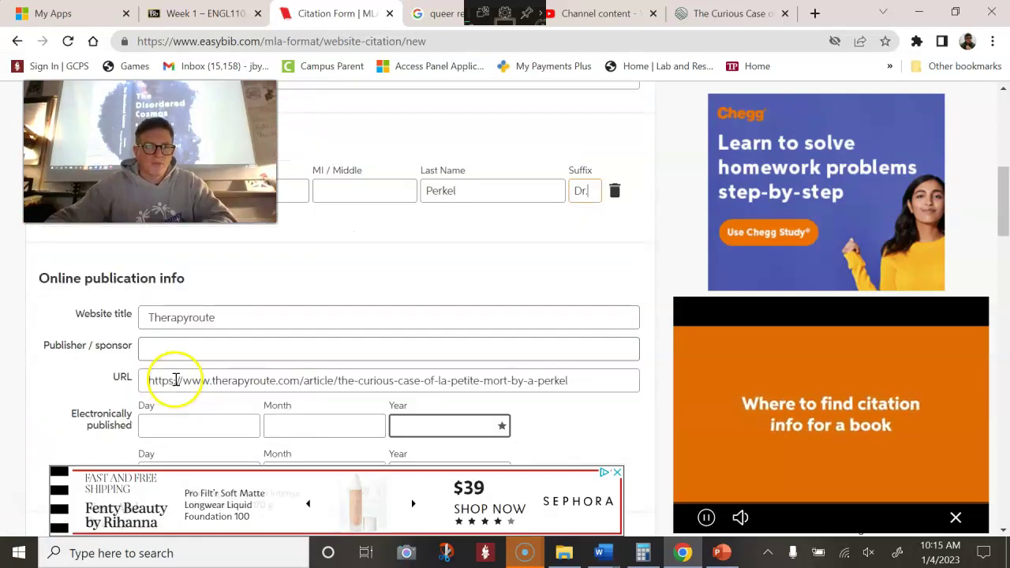
{"action": "scroll", "coordinate": [212, 354], "scroll_direction": "down", "scroll_amount": 2}
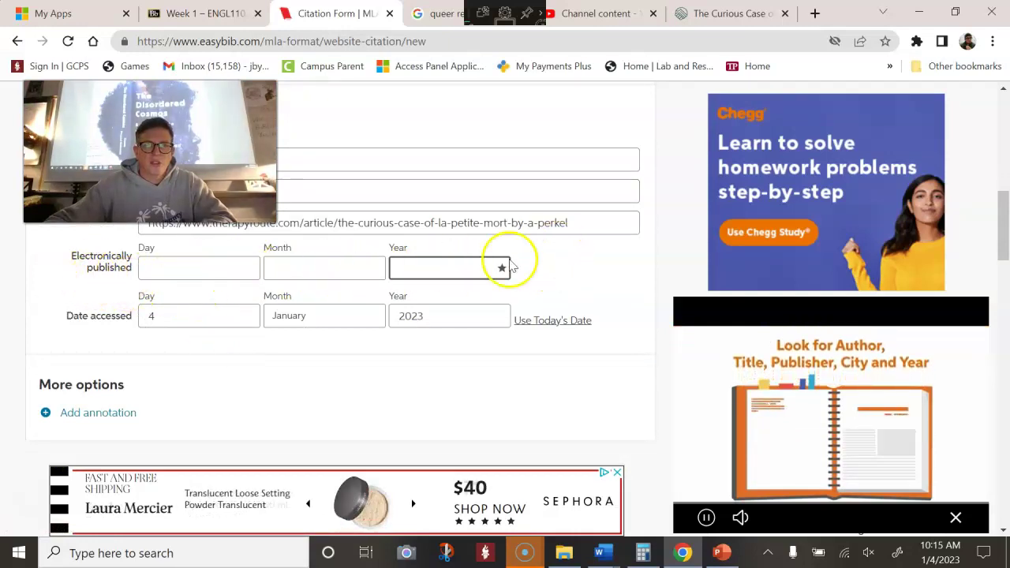
Set the electronic publication date to 1 April 2019 and complete the citation form
{"action": "left_click", "coordinate": [732, 14]}
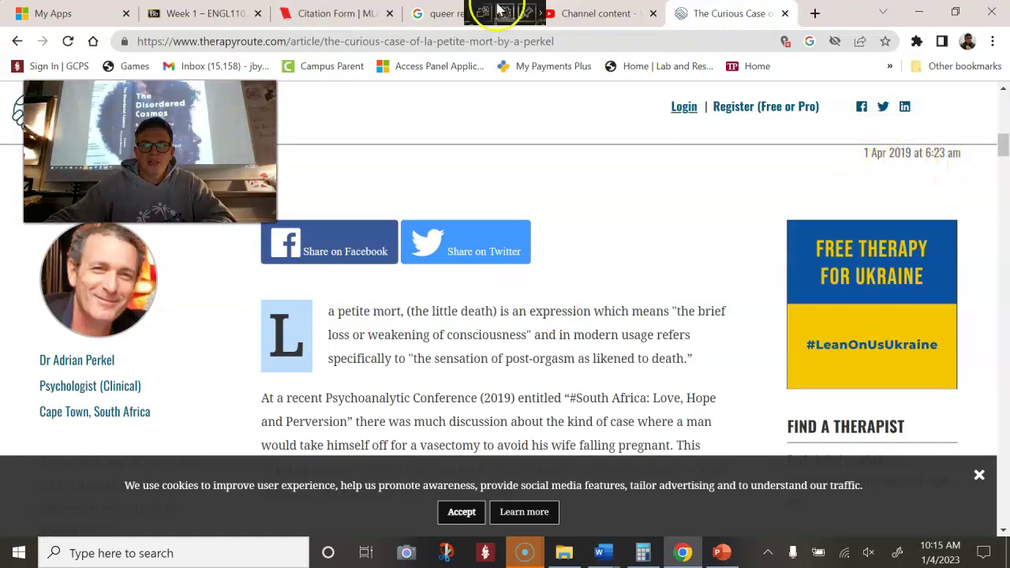
{"action": "left_click", "coordinate": [288, 15]}
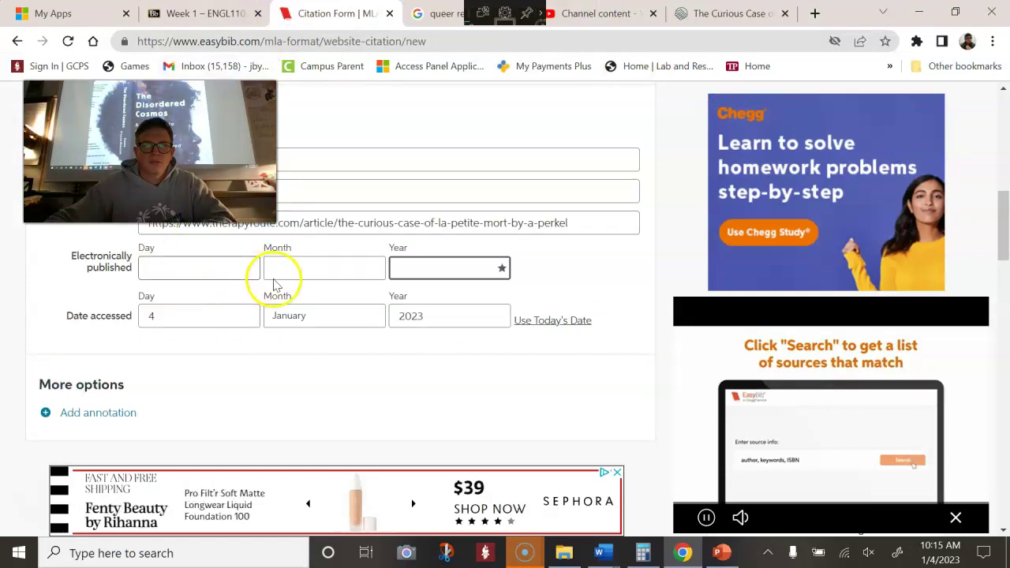
{"action": "left_click", "coordinate": [297, 271]}
{"action": "left_click", "coordinate": [314, 333]}
{"action": "left_click", "coordinate": [429, 268]}
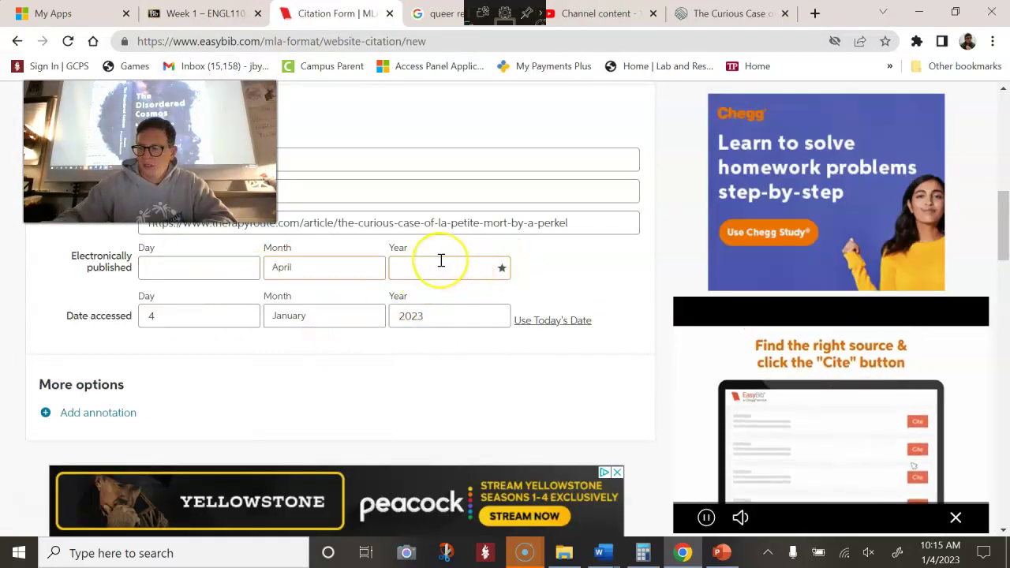
{"action": "type", "text": "2019"}
{"action": "left_click", "coordinate": [233, 269]}
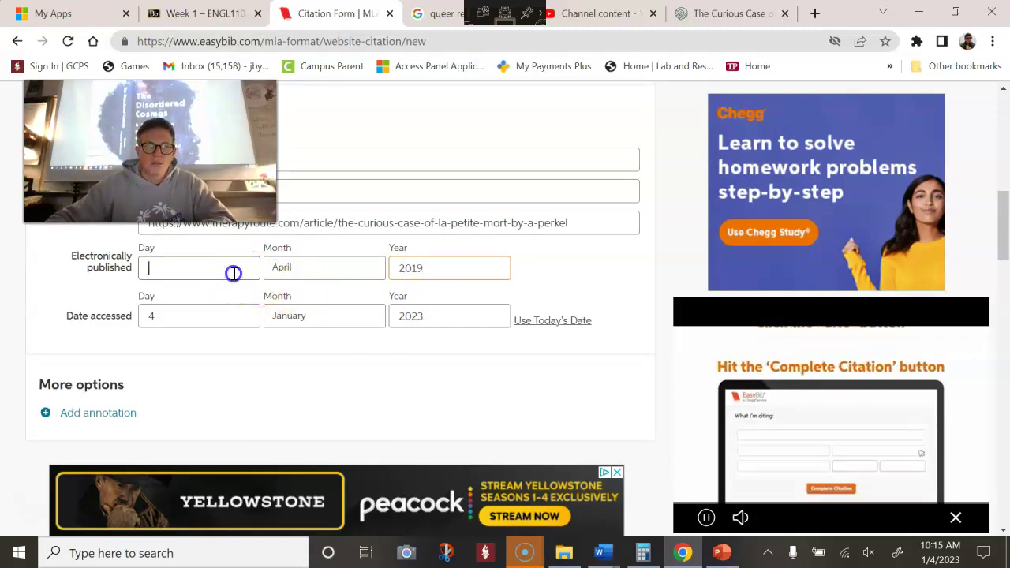
{"action": "type", "text": "1"}
{"action": "scroll", "coordinate": [233, 293], "scroll_direction": "down", "scroll_amount": 2}
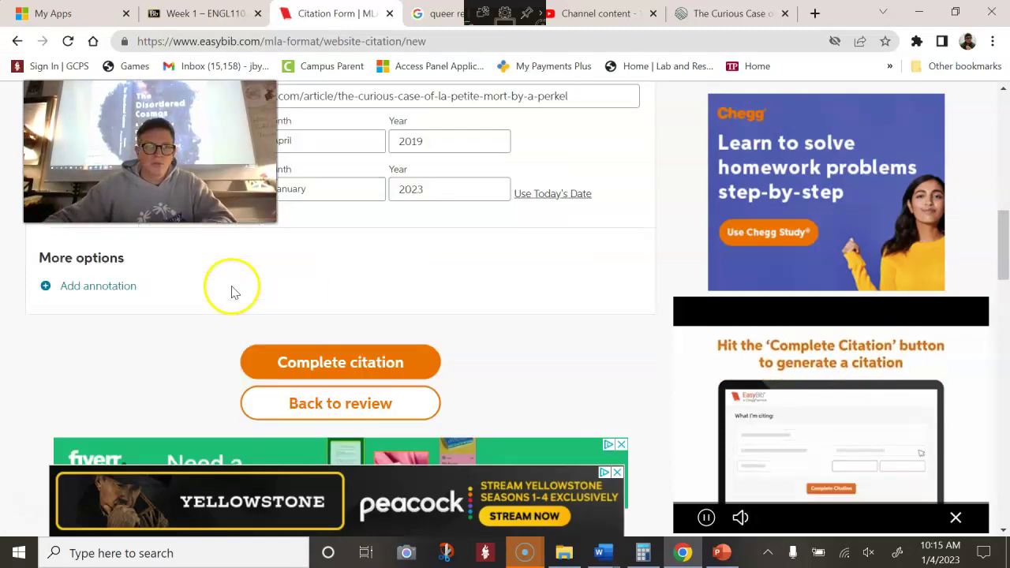
{"action": "left_click", "coordinate": [329, 329]}
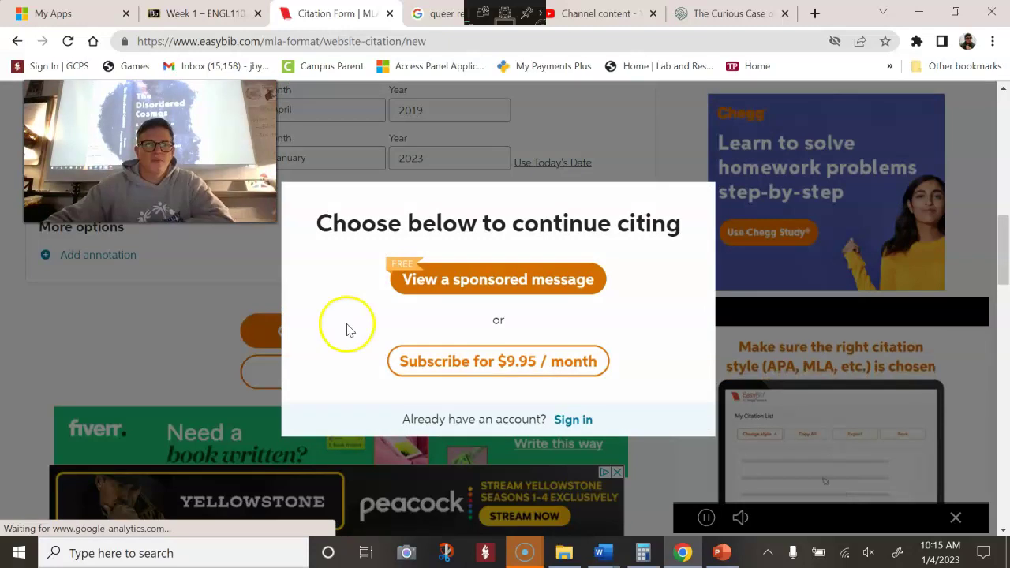
Get past the sponsored message, copy the finished MLA citation, and switch back to the Word paper
{"action": "left_click", "coordinate": [462, 284]}
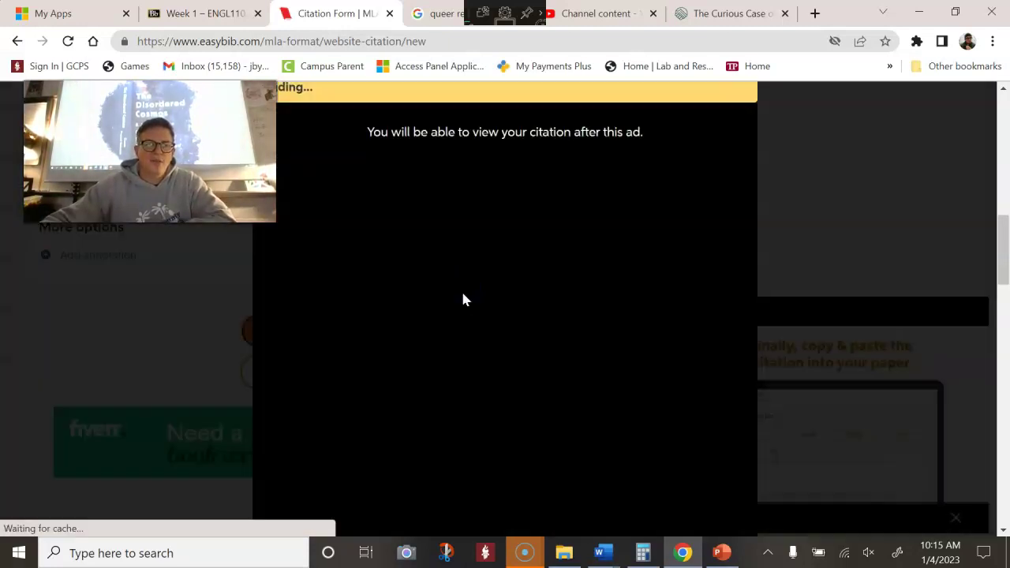
{"action": "left_click", "coordinate": [462, 287]}
{"action": "left_click", "coordinate": [366, 280]}
{"action": "left_click", "coordinate": [465, 280]}
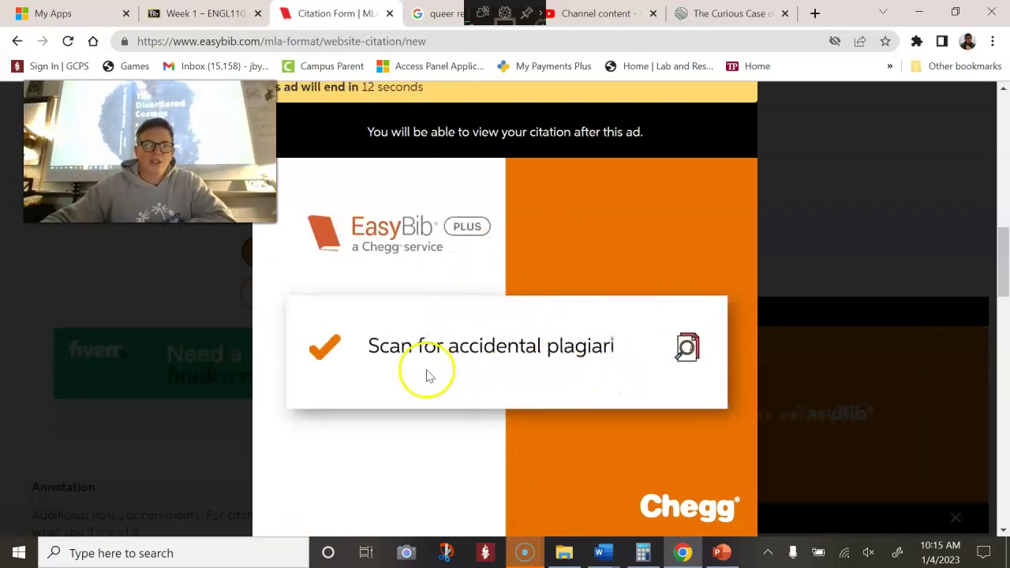
{"action": "scroll", "coordinate": [432, 375], "scroll_direction": "down", "scroll_amount": 1}
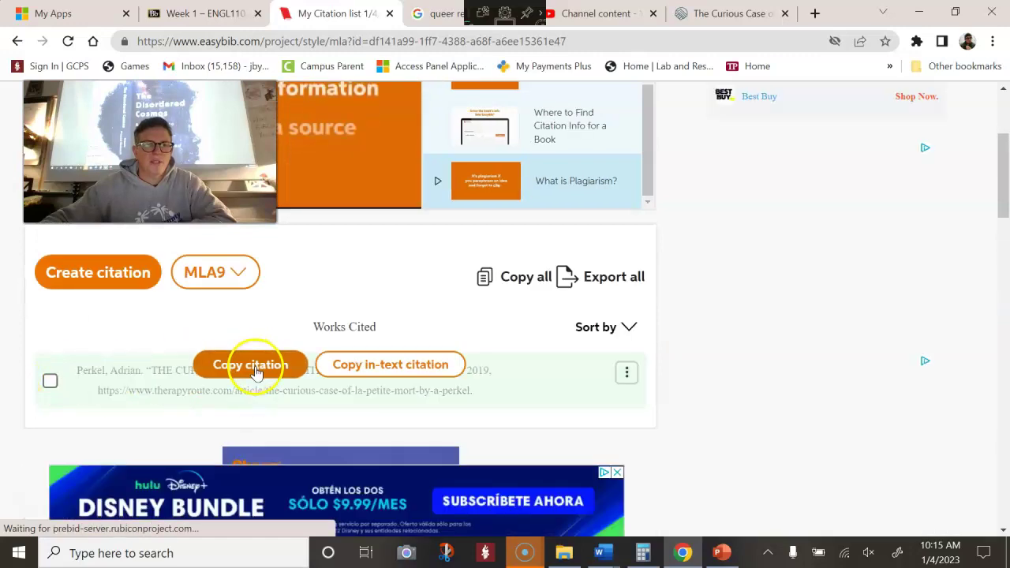
{"action": "left_click", "coordinate": [255, 366]}
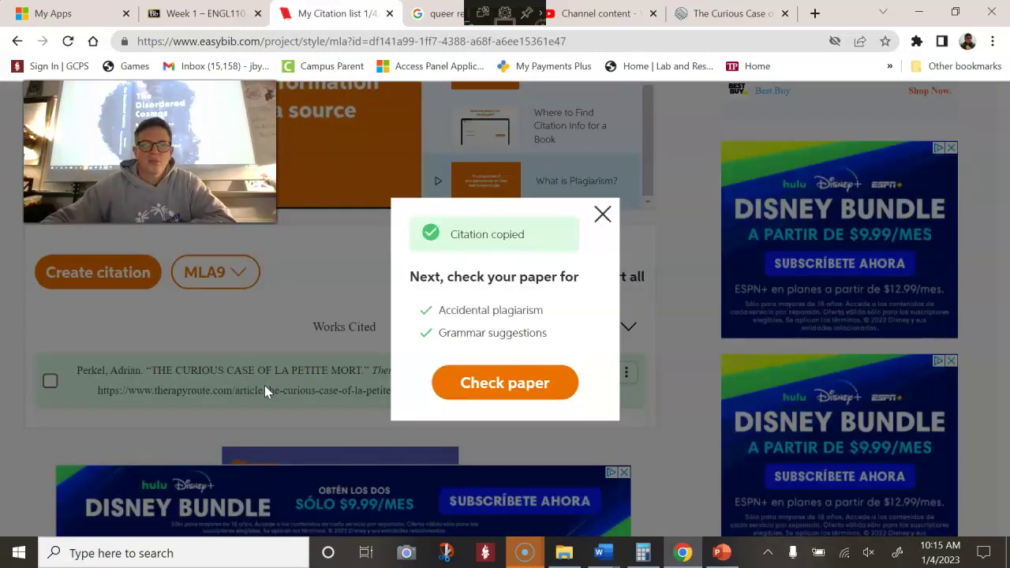
{"action": "left_click", "coordinate": [587, 554]}
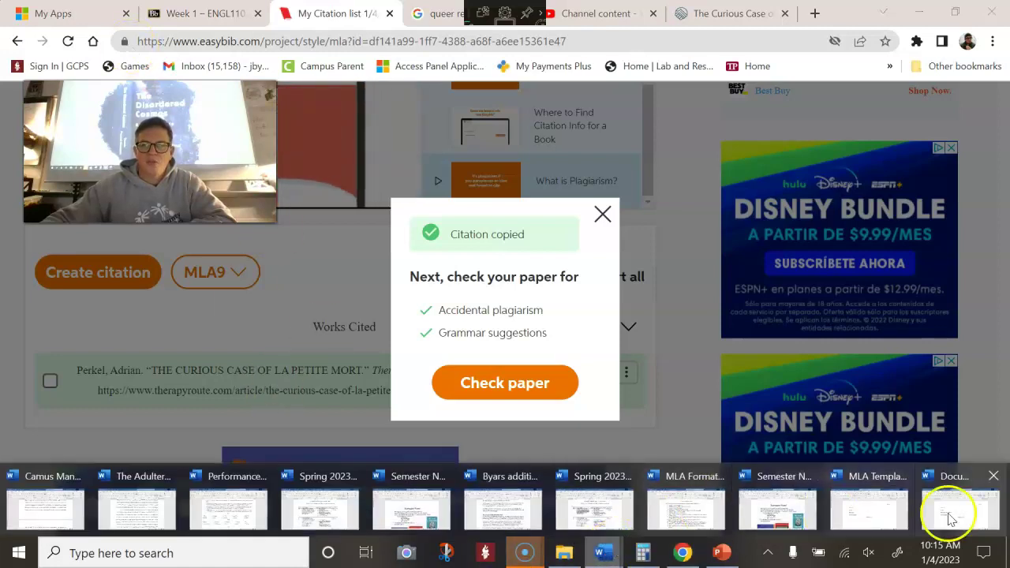
{"action": "left_click", "coordinate": [955, 522]}
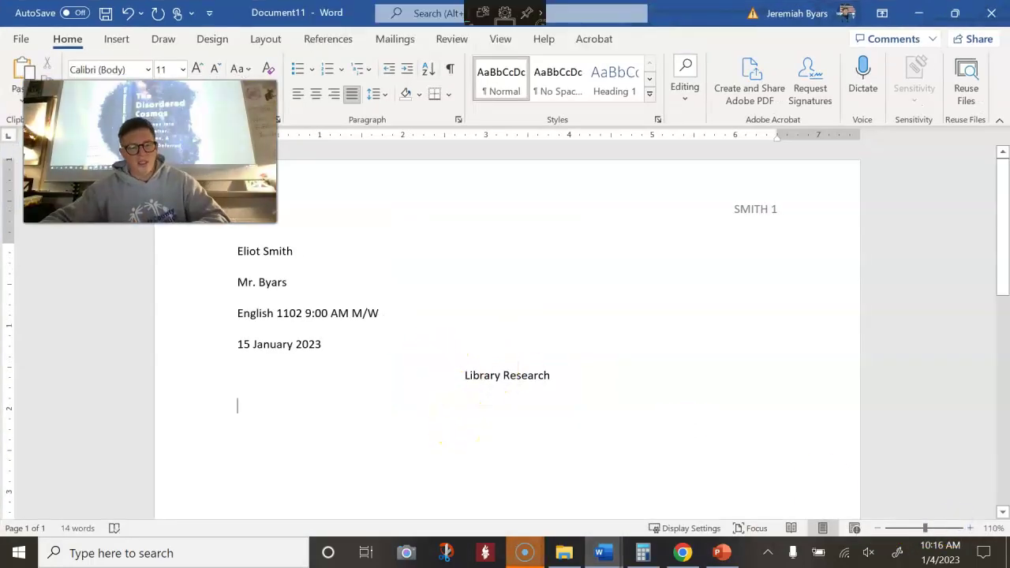
Paste the citation under Library Research, give it Double line spacing, and start a new line
{"action": "type", "text": "Perkel, Adrian. \"THE CURIOUS CASE OF LA PETITE MORT.\" Therapyroute, 1 Apr. 2019, https://www.therapyroute.com/article/the-curious-case-of-la-petite-mort-by-a-perkel."}
{"action": "scroll", "coordinate": [600, 465], "scroll_direction": "down", "scroll_amount": 1}
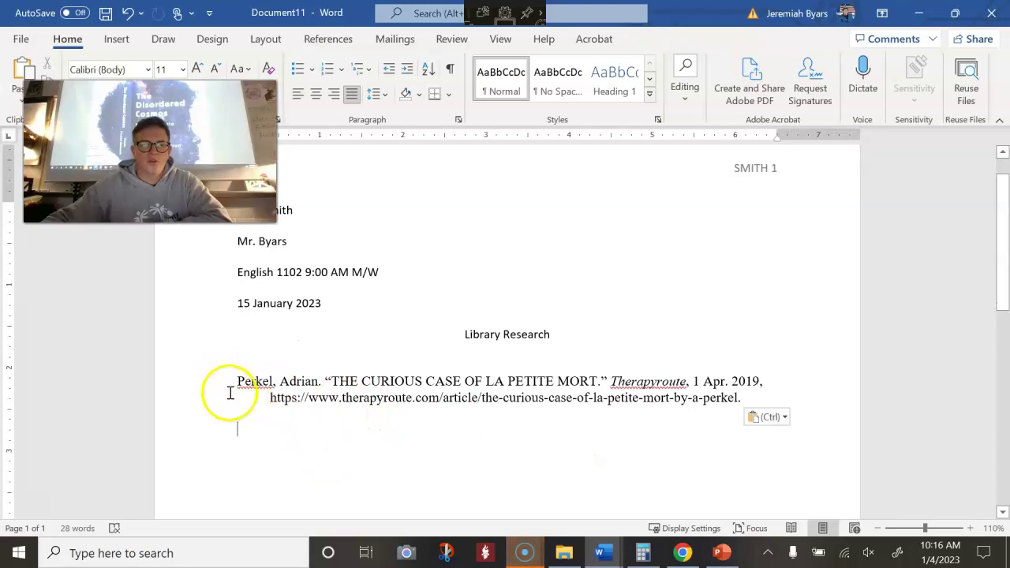
{"action": "left_click_drag", "start_coordinate": [237, 380], "coordinate": [815, 407]}
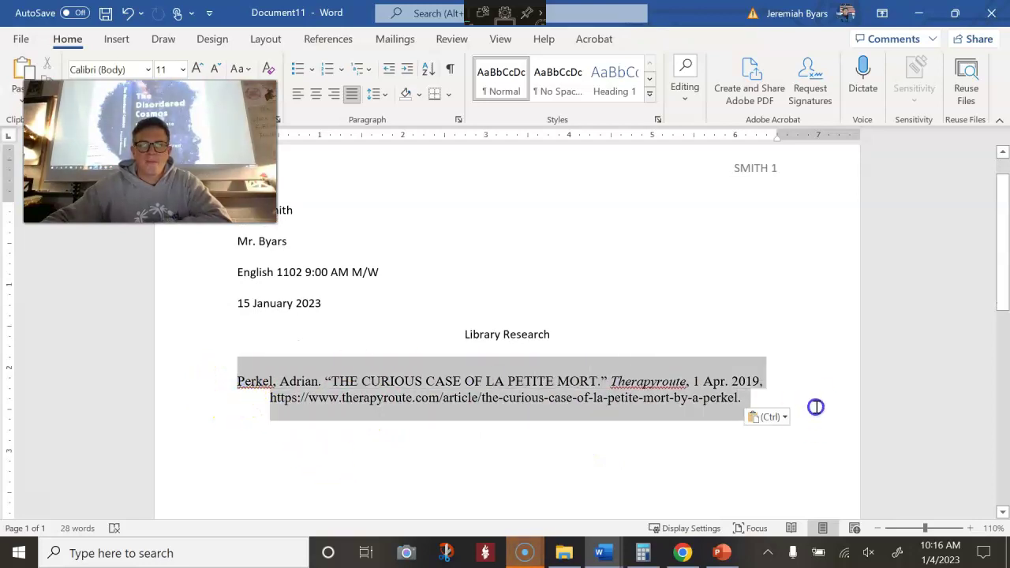
{"action": "left_click", "coordinate": [460, 121]}
{"action": "left_click", "coordinate": [527, 300]}
{"action": "left_click", "coordinate": [526, 338]}
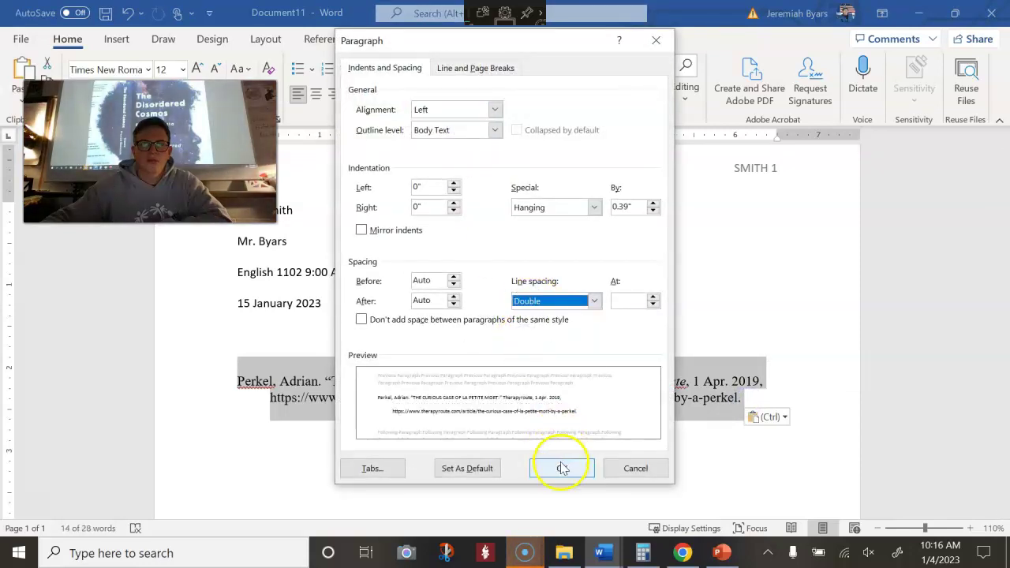
{"action": "left_click", "coordinate": [561, 468]}
{"action": "left_click", "coordinate": [506, 433]}
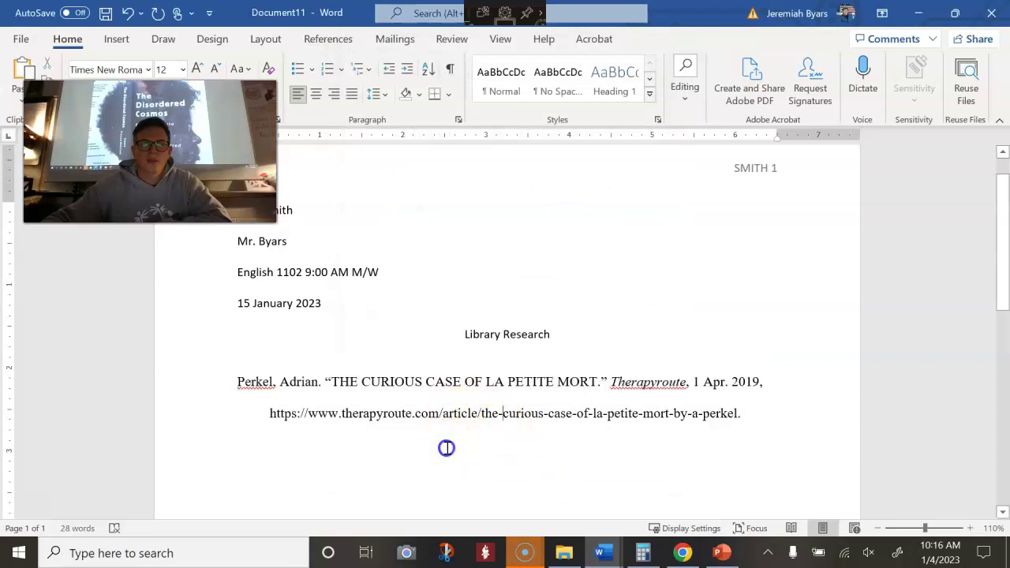
{"action": "key", "text": "Return"}
{"action": "left_click", "coordinate": [664, 401]}
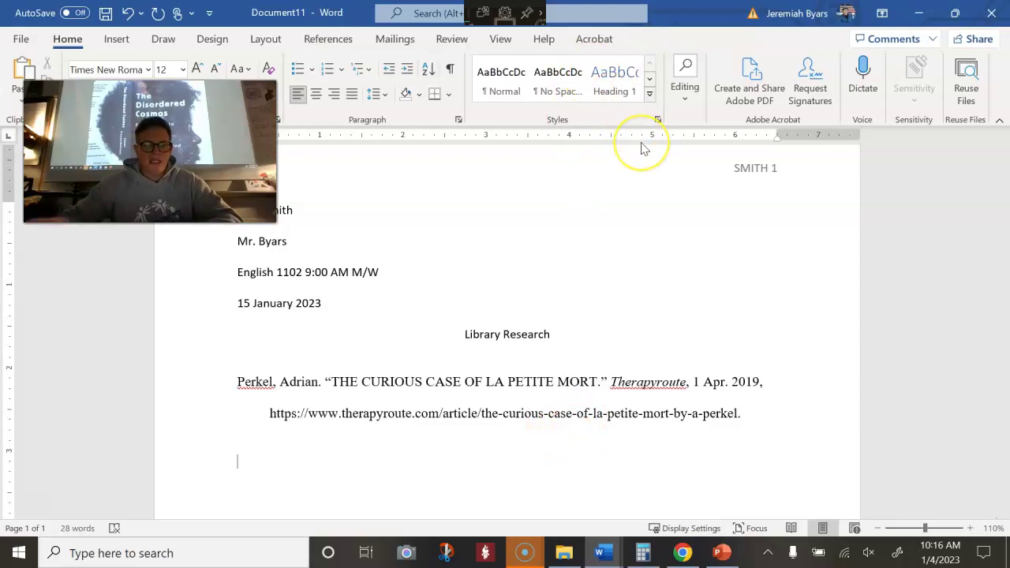
Type the prompt 'Write a paragraph summary of what I learned about this term, “la petit mort.”'
{"action": "type", "text": "Write a paragraph summary of"}
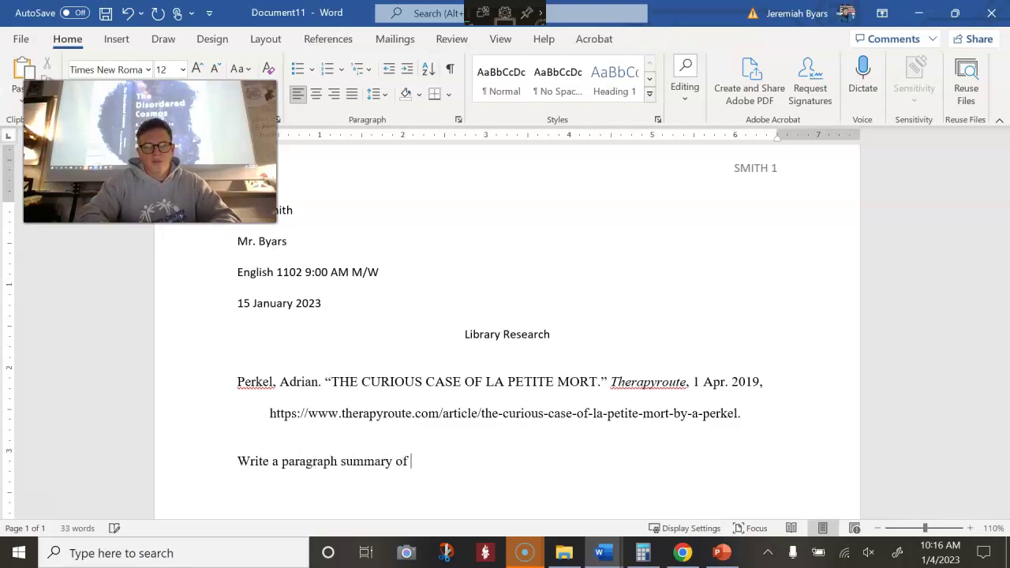
{"action": "type", "text": "earned about this term, “la petit mort.”"}
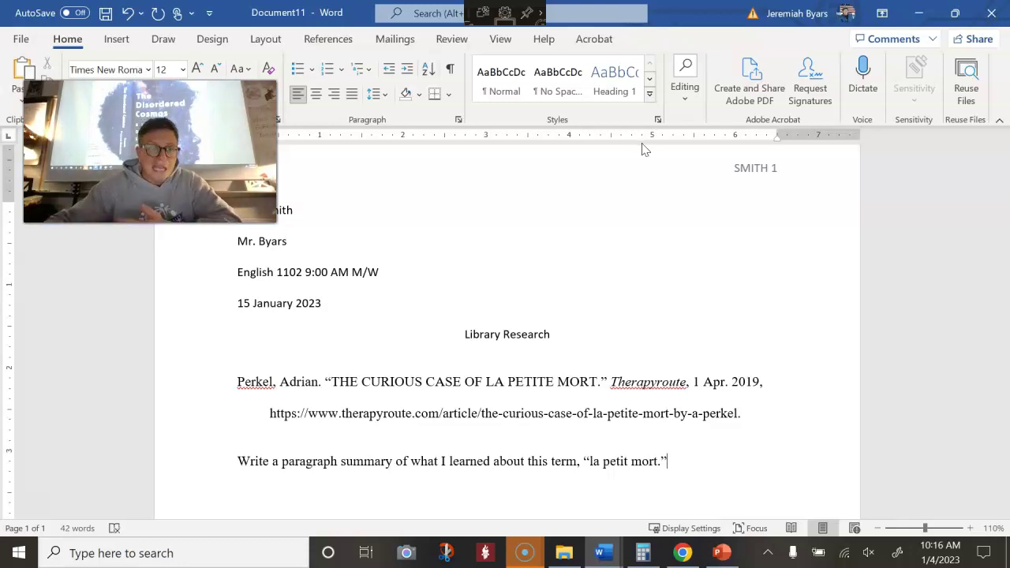
{"action": "left_click", "coordinate": [777, 85]}
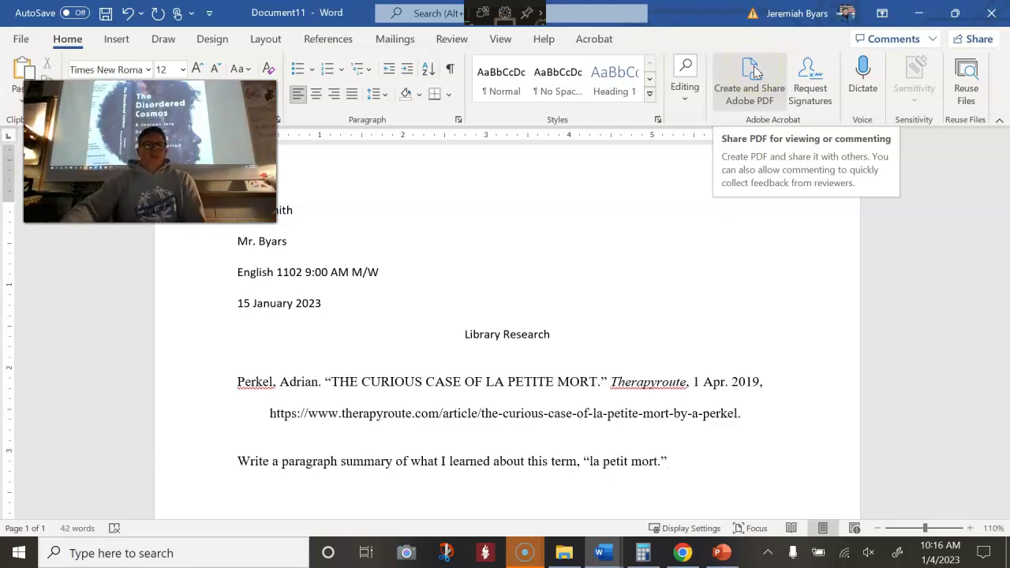
Back on the Week 1 Blackboard page, select 'existentialism' in the second research topic
{"action": "left_click", "coordinate": [527, 552]}
{"action": "left_click", "coordinate": [682, 552]}
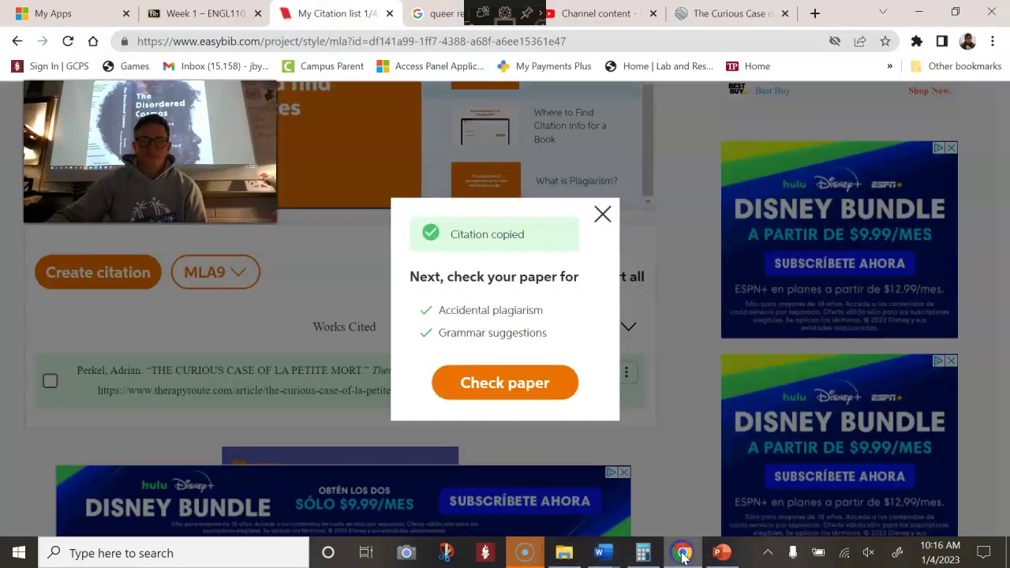
{"action": "left_click", "coordinate": [201, 14]}
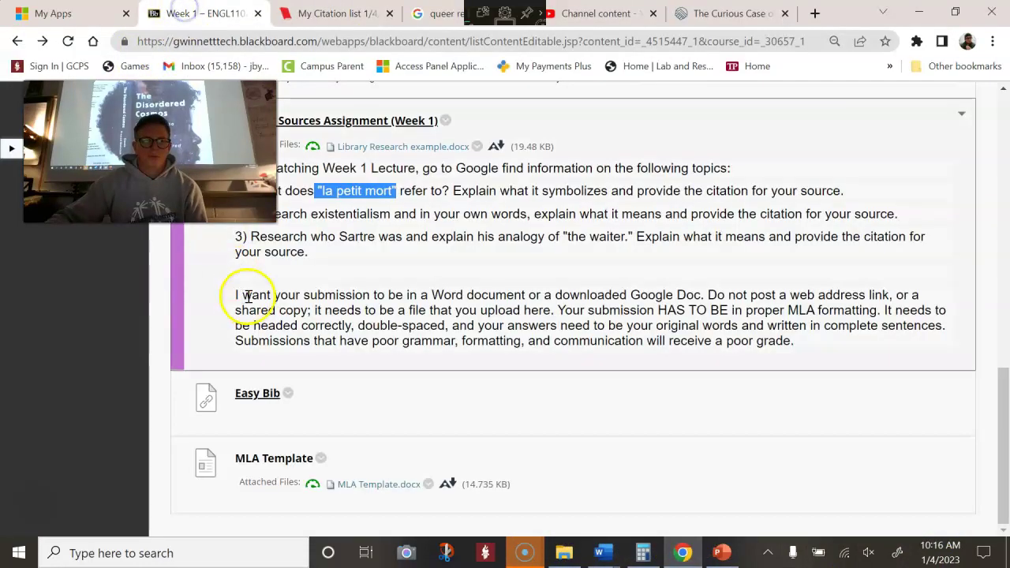
{"action": "scroll", "coordinate": [328, 284], "scroll_direction": "up", "scroll_amount": 1}
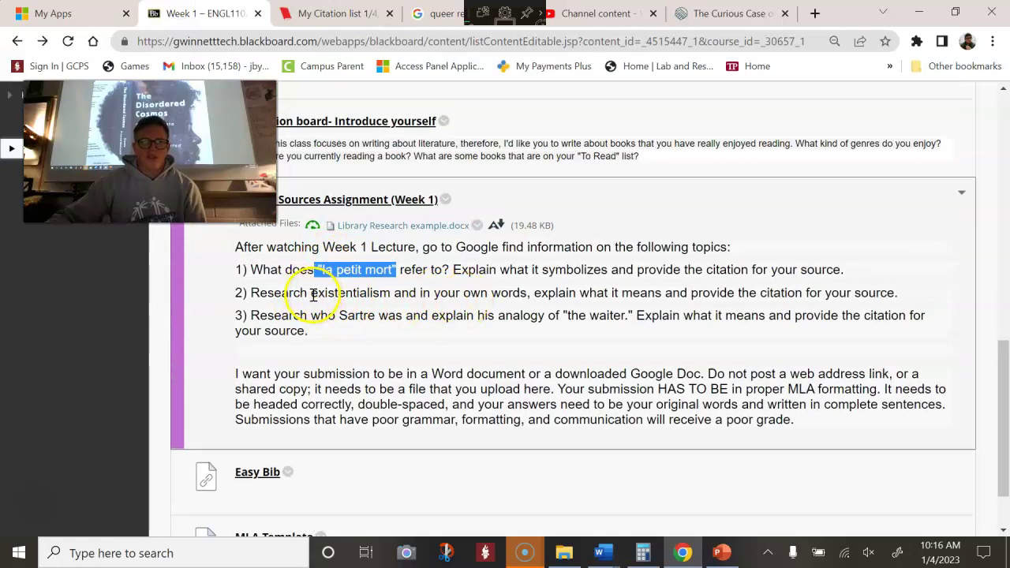
{"action": "left_click_drag", "start_coordinate": [312, 295], "coordinate": [374, 294]}
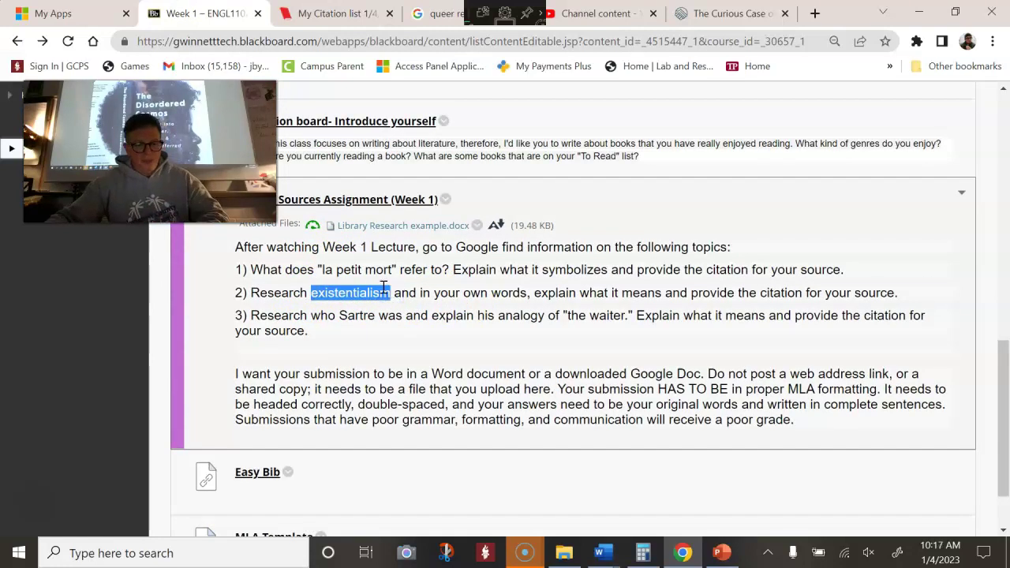
{"action": "left_click", "coordinate": [714, 19]}
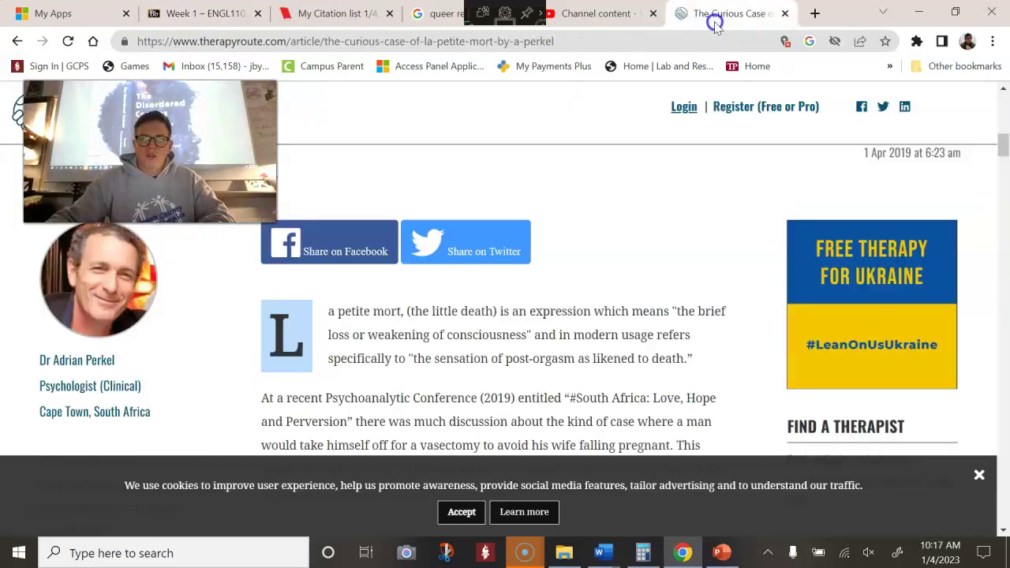
Search Google for 'What is existentialism' and look over the results
{"action": "left_click", "coordinate": [719, 46]}
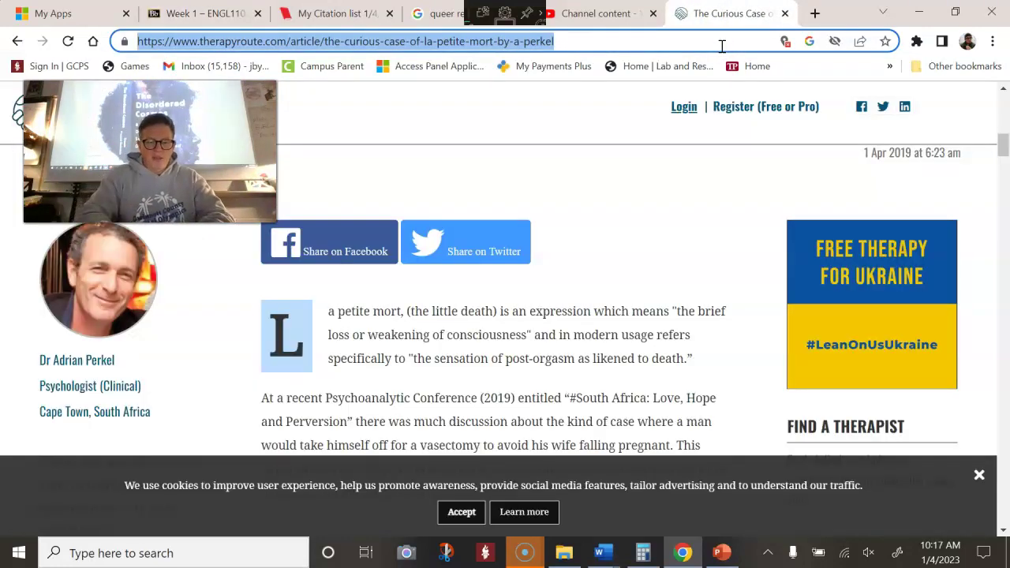
{"action": "type", "text": "What is existentialism"}
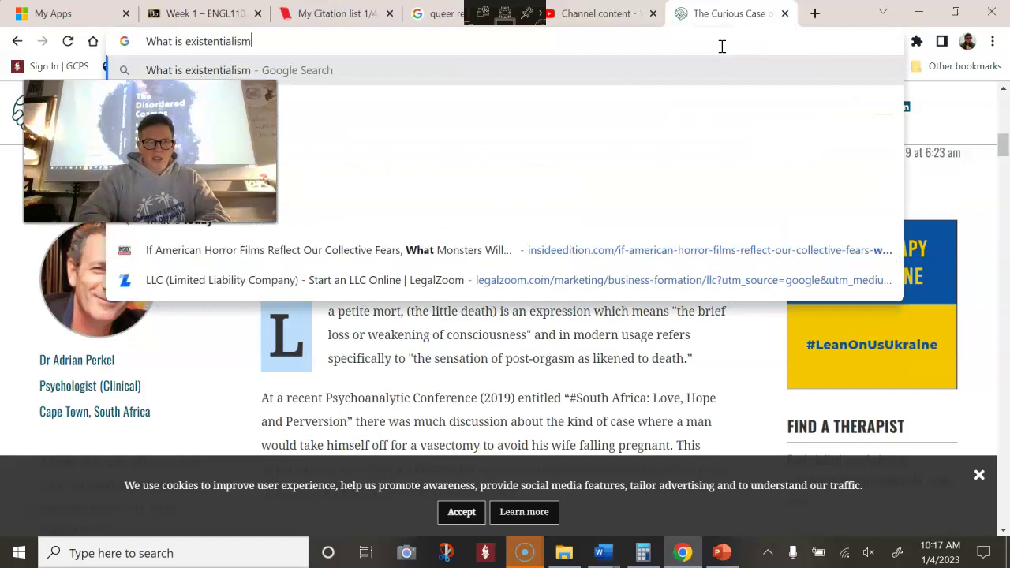
{"action": "key", "text": "Return"}
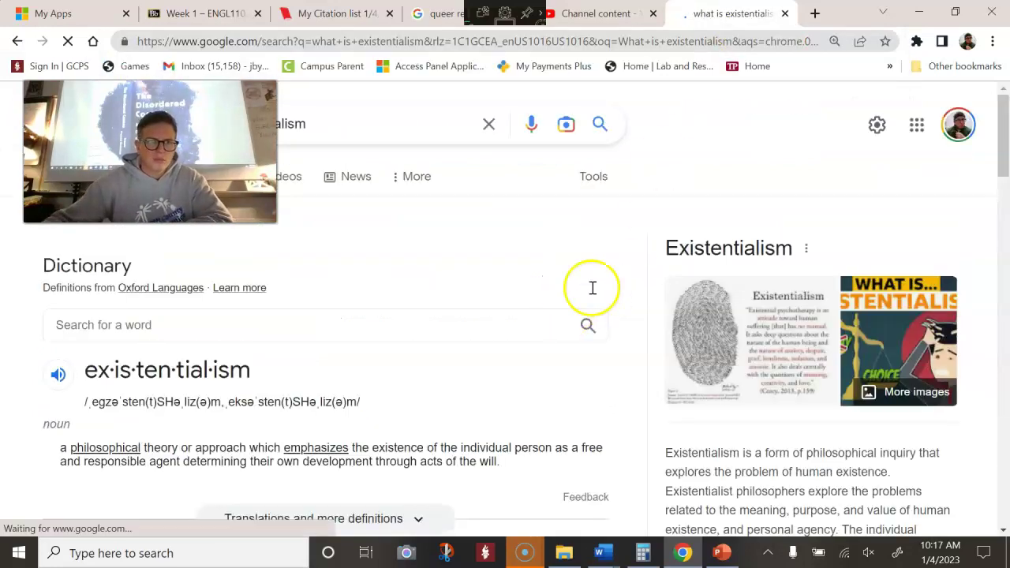
{"action": "scroll", "coordinate": [142, 379], "scroll_direction": "down", "scroll_amount": 1}
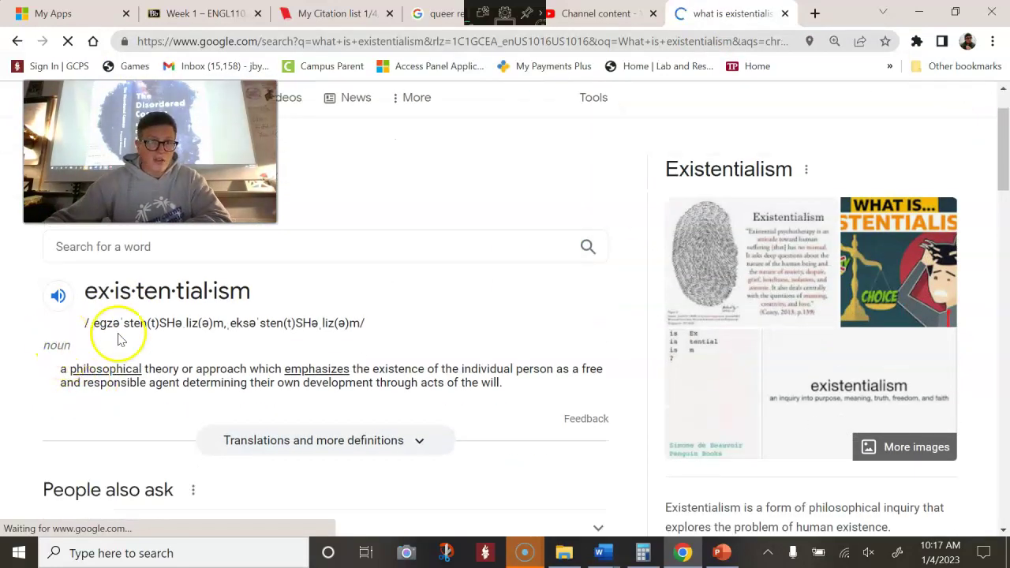
{"action": "scroll", "coordinate": [390, 323], "scroll_direction": "down", "scroll_amount": 4}
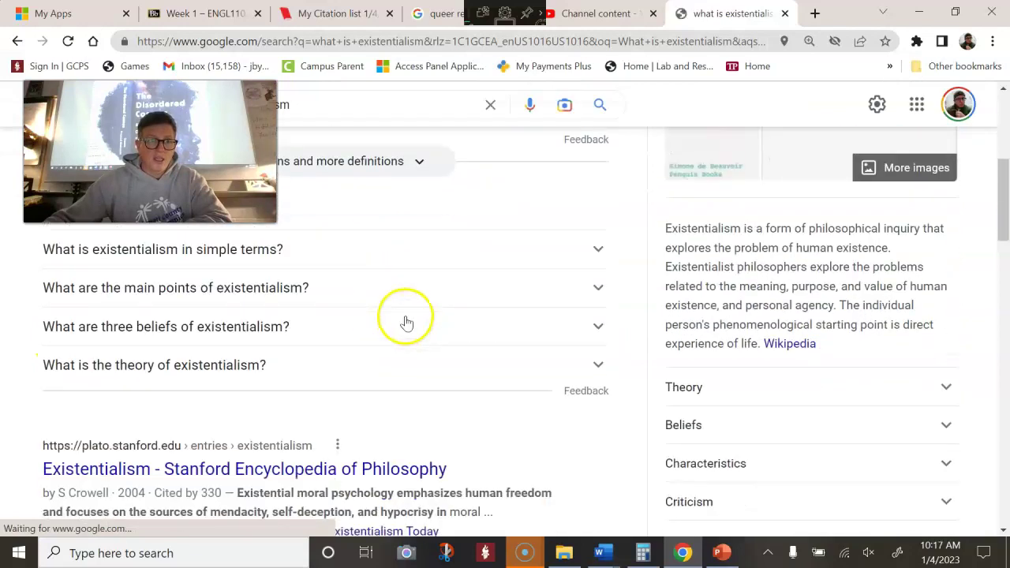
{"action": "scroll", "coordinate": [406, 323], "scroll_direction": "down", "scroll_amount": 3}
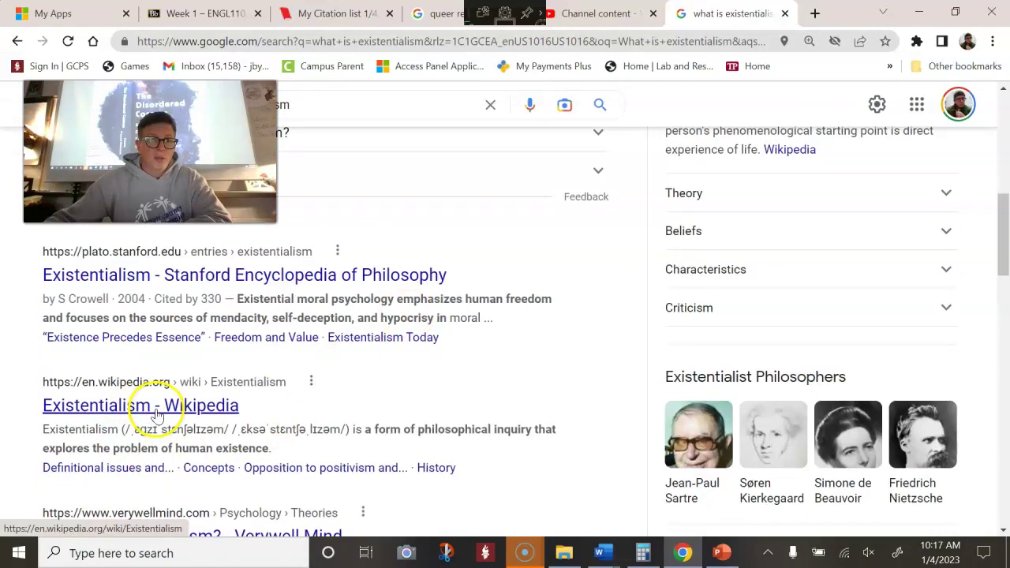
{"action": "scroll", "coordinate": [513, 367], "scroll_direction": "up", "scroll_amount": 1}
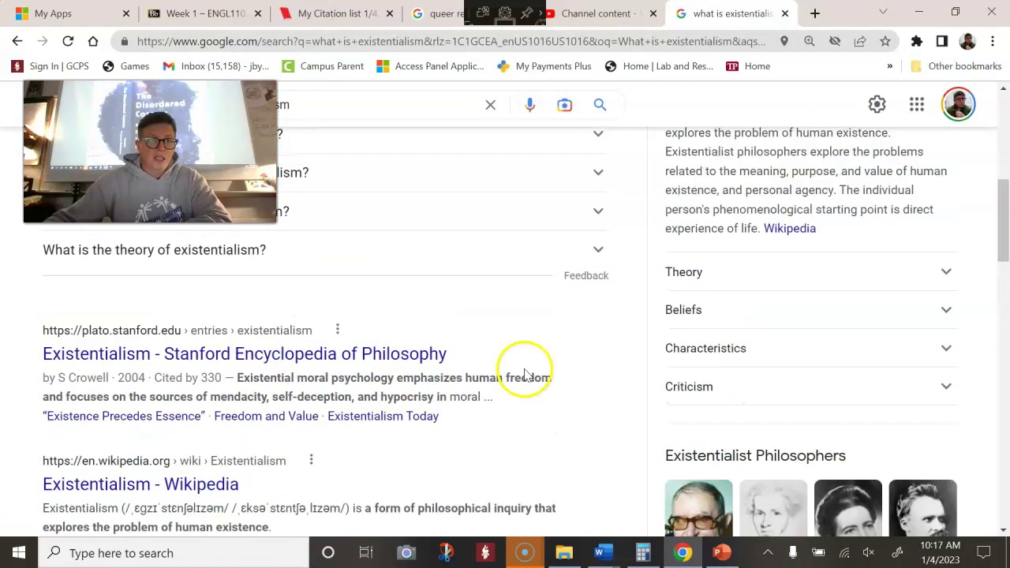
Open the Stanford Encyclopedia of Philosophy's Existentialism entry and scroll through it
{"action": "left_click", "coordinate": [282, 361]}
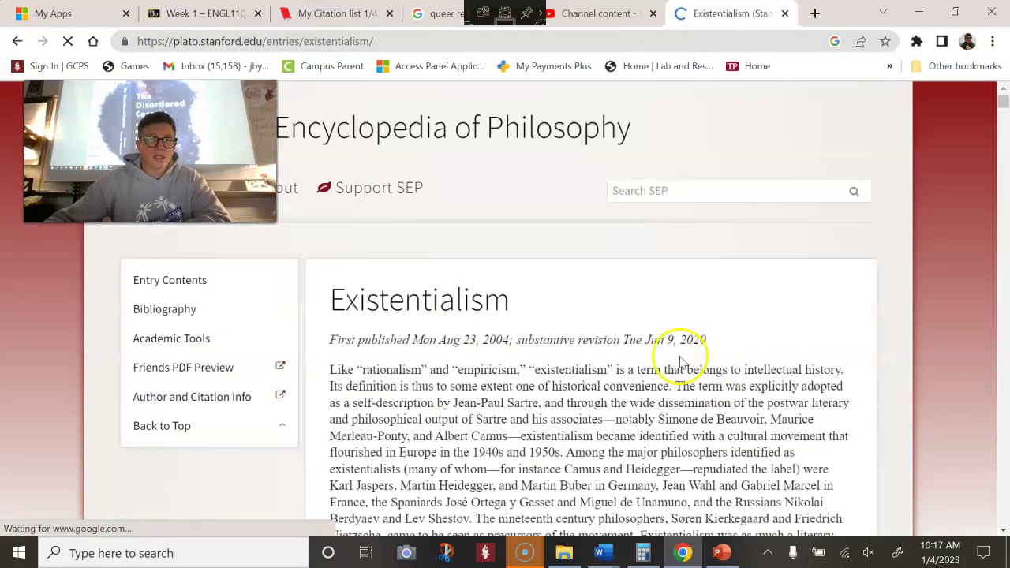
{"action": "scroll", "coordinate": [678, 355], "scroll_direction": "down", "scroll_amount": 10}
{"action": "scroll", "coordinate": [686, 347], "scroll_direction": "down", "scroll_amount": 10}
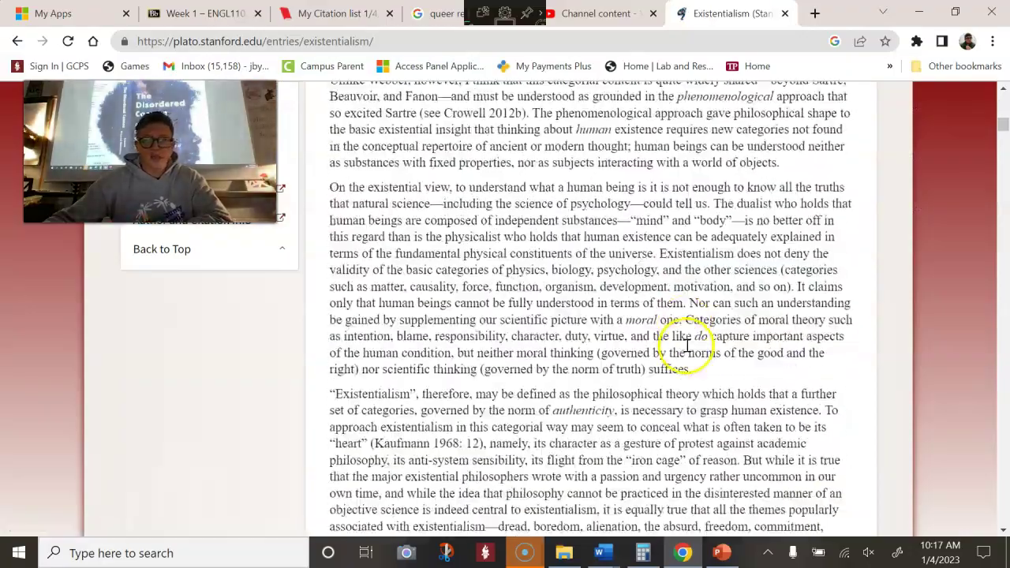
{"action": "scroll", "coordinate": [692, 344], "scroll_direction": "down", "scroll_amount": 15}
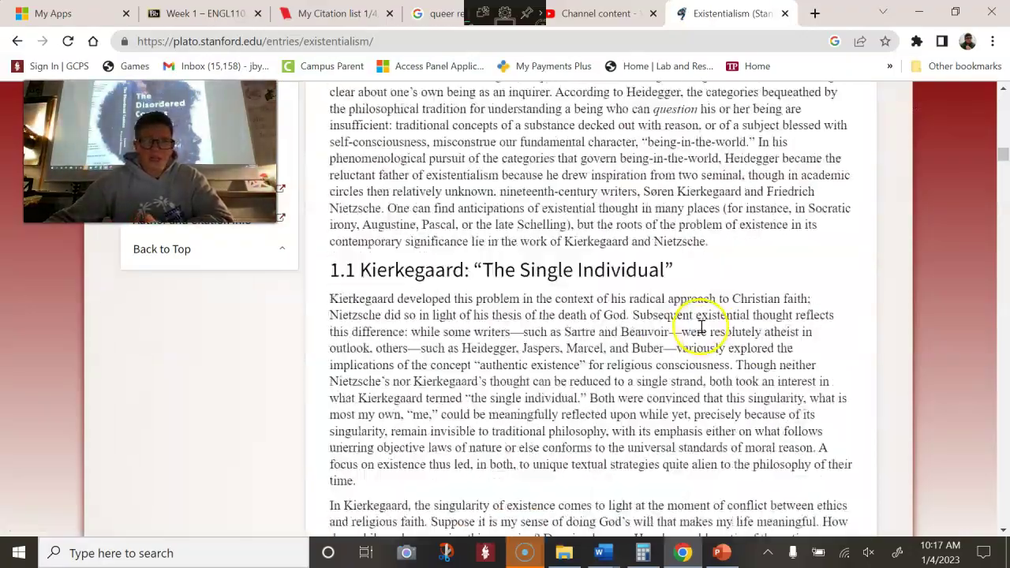
{"action": "scroll", "coordinate": [702, 323], "scroll_direction": "up", "scroll_amount": 15}
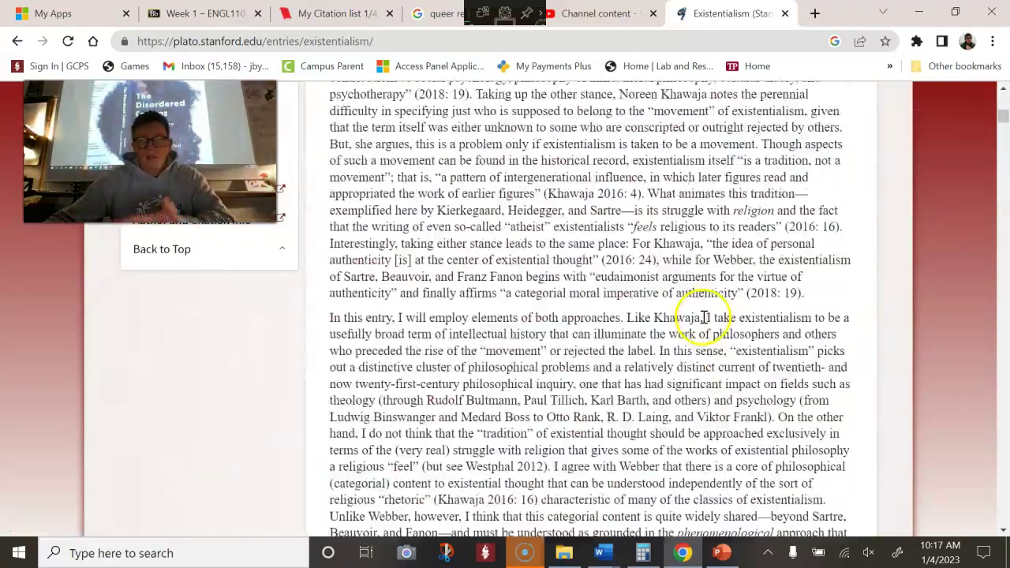
{"action": "scroll", "coordinate": [726, 286], "scroll_direction": "up", "scroll_amount": 4}
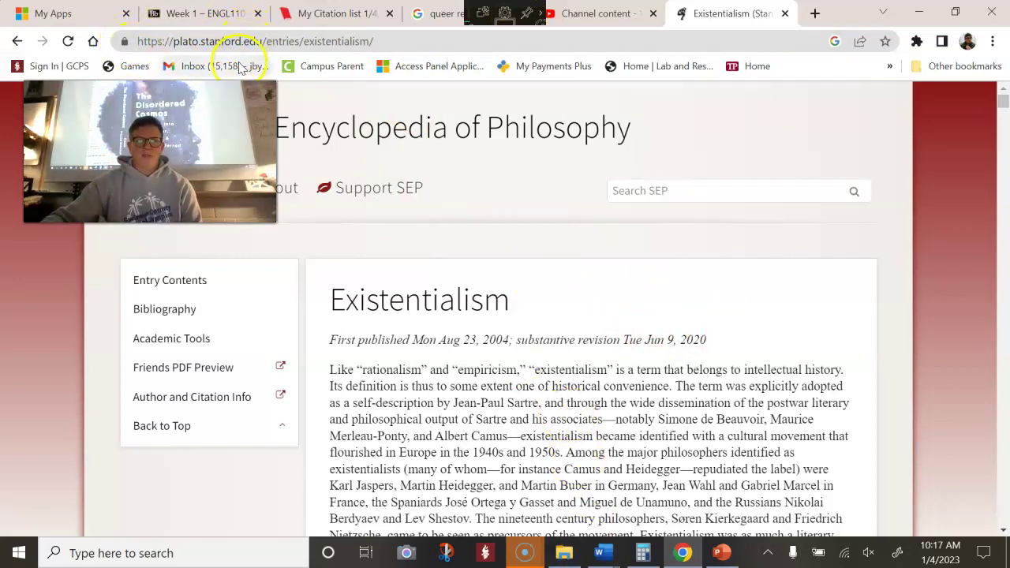
Go back to the search results and open Verywell Mind's 'What Is Existentialism?' article
{"action": "left_click", "coordinate": [18, 41]}
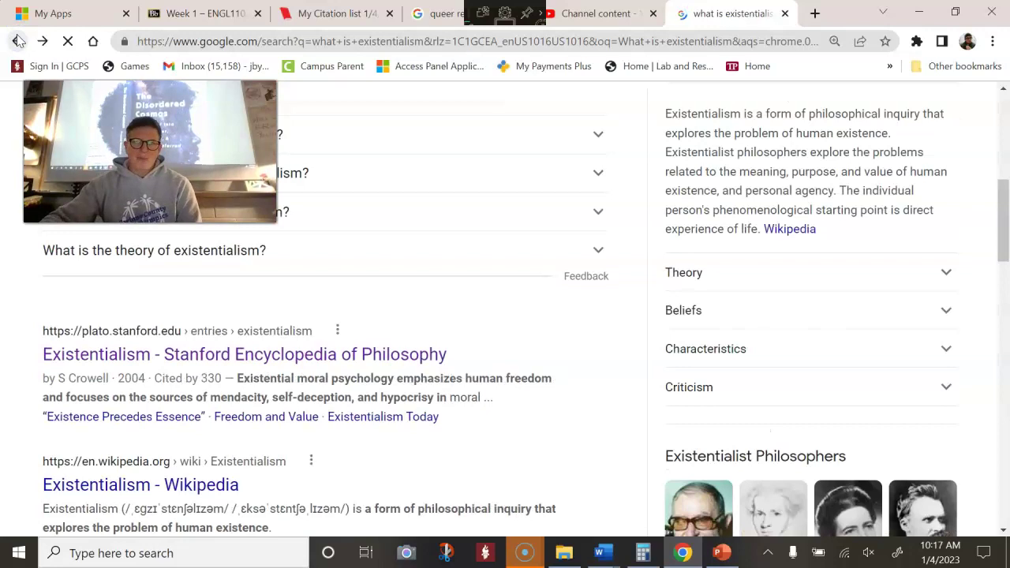
{"action": "scroll", "coordinate": [521, 257], "scroll_direction": "down", "scroll_amount": 2}
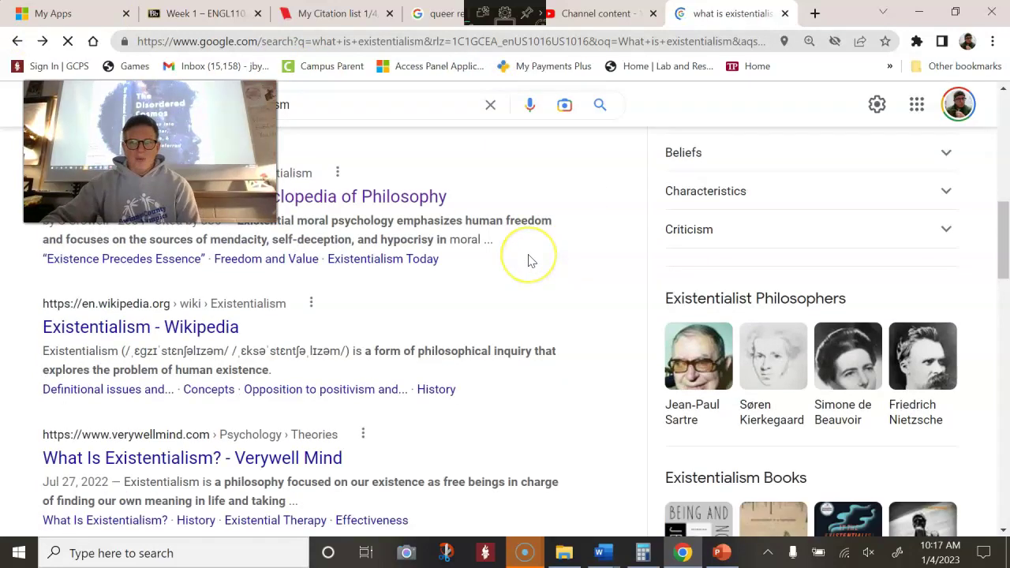
{"action": "scroll", "coordinate": [530, 258], "scroll_direction": "down", "scroll_amount": 2}
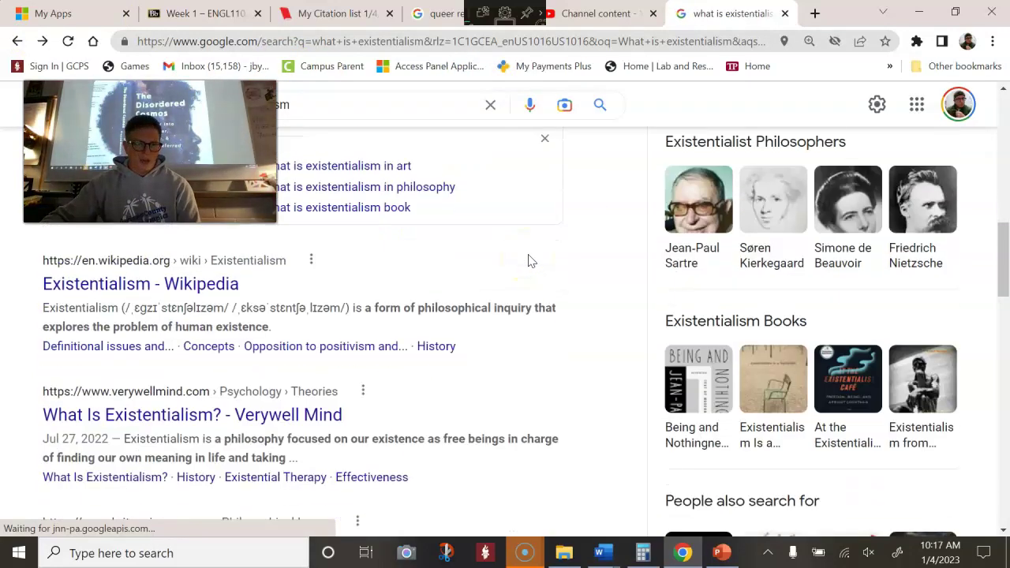
{"action": "scroll", "coordinate": [520, 234], "scroll_direction": "down", "scroll_amount": 1}
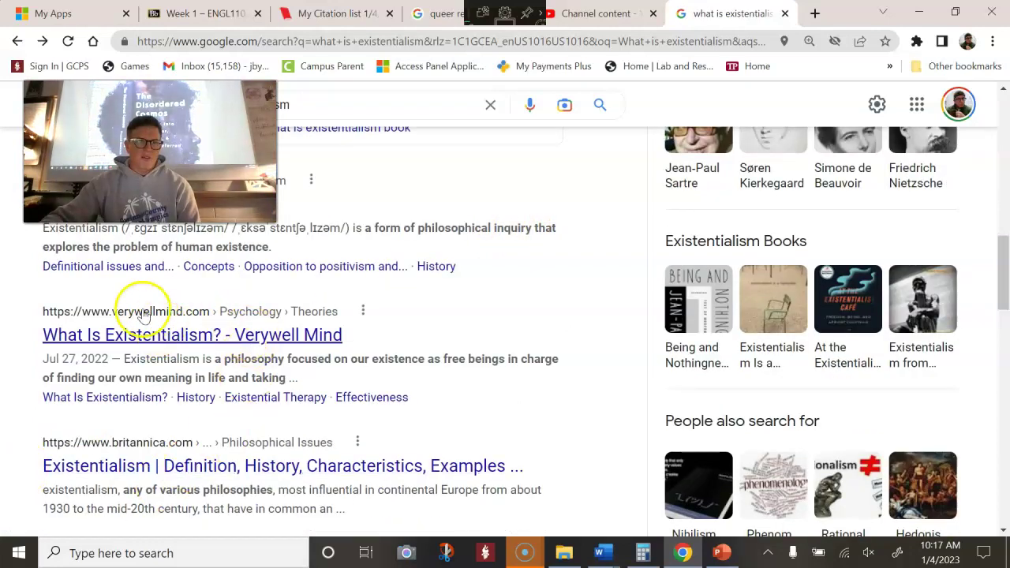
{"action": "left_click", "coordinate": [209, 338]}
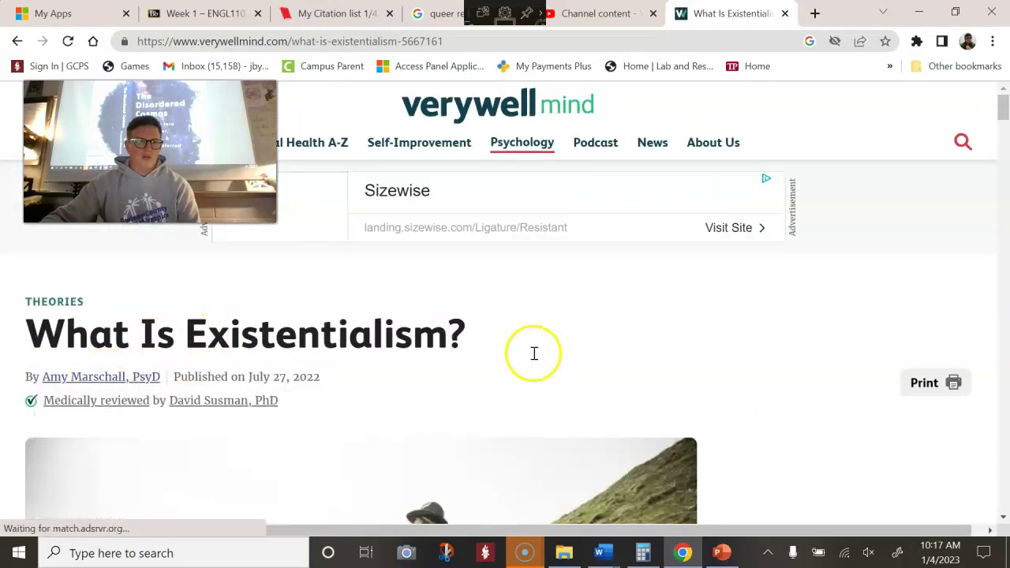
Copy the article's web address and return to the EasyBib citation list
{"action": "right_click", "coordinate": [180, 41]}
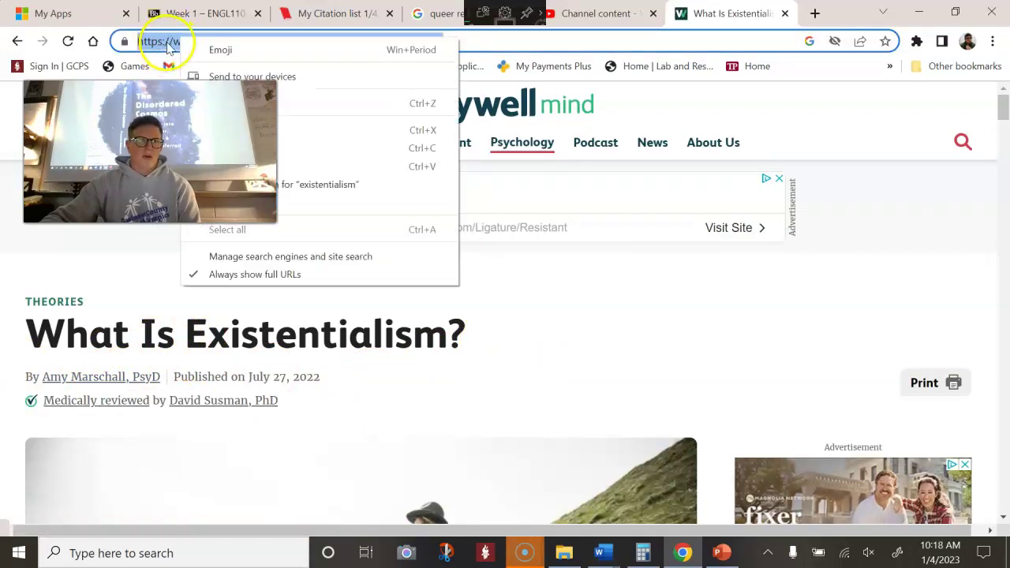
{"action": "left_click", "coordinate": [406, 148]}
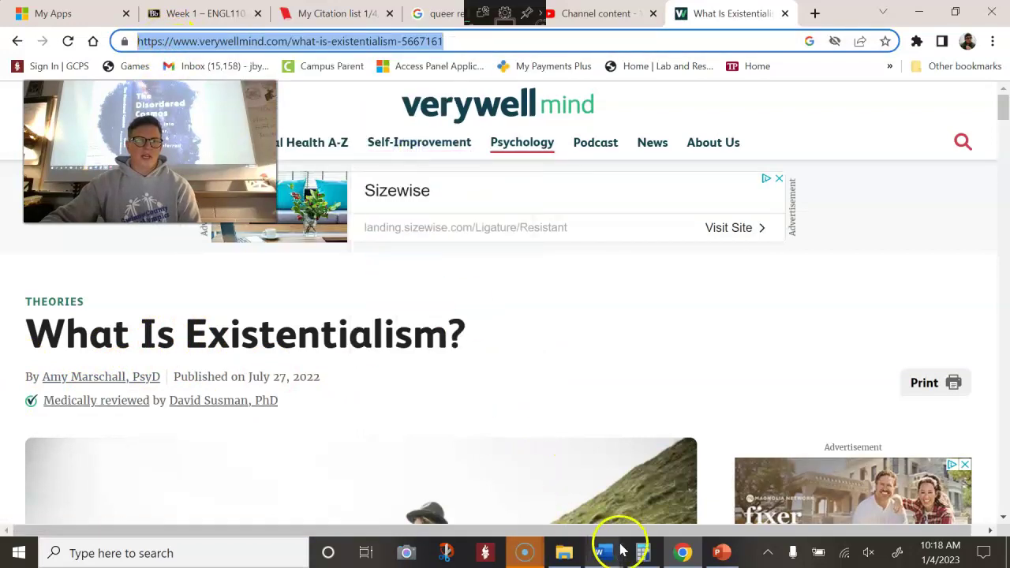
{"action": "left_click", "coordinate": [603, 552]}
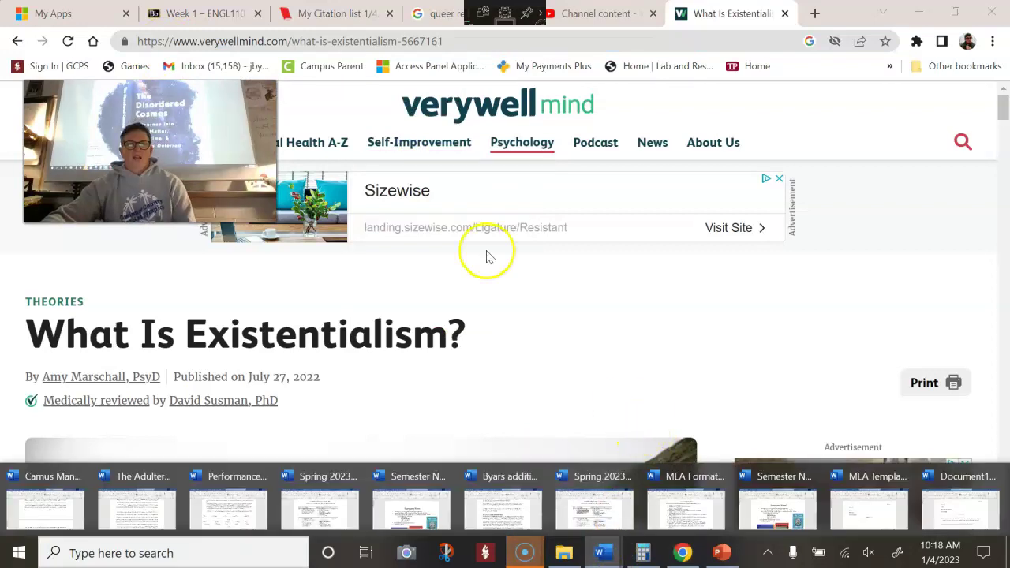
{"action": "left_click", "coordinate": [323, 14]}
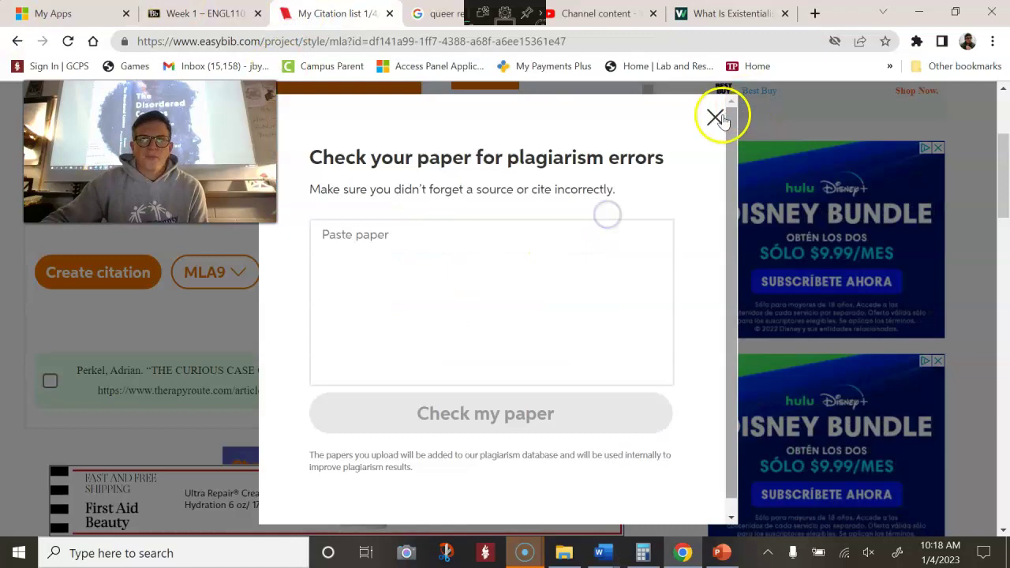
Dismiss the plagiarism-check popup and start a new citation with Website as the source type
{"action": "left_click", "coordinate": [724, 117]}
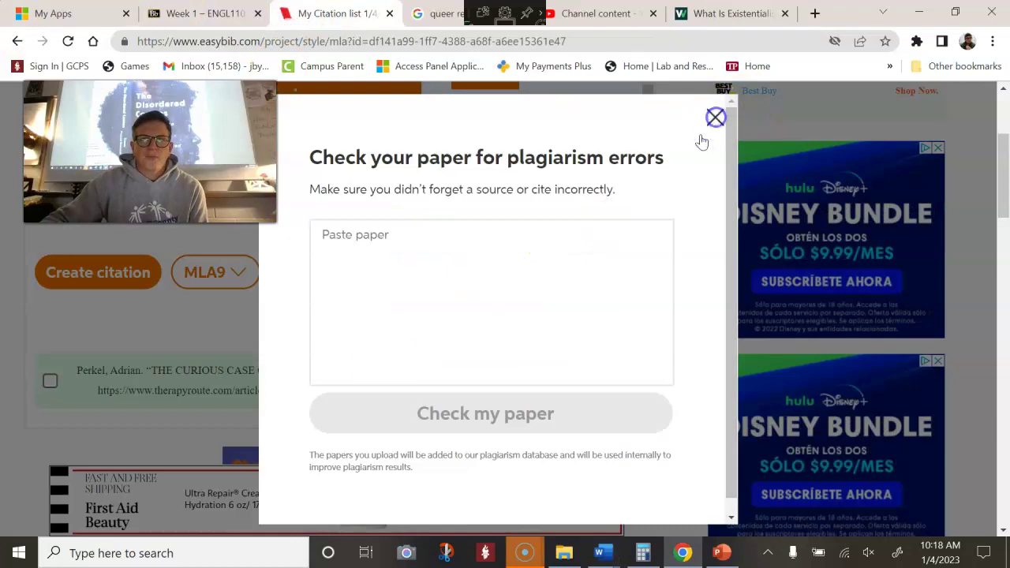
{"action": "scroll", "coordinate": [192, 388], "scroll_direction": "up", "scroll_amount": 3}
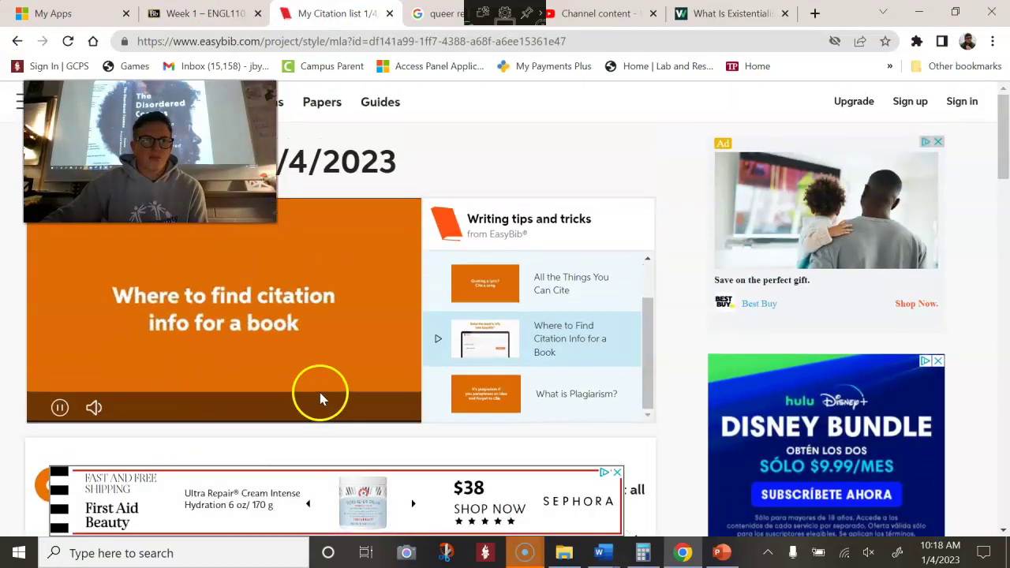
{"action": "scroll", "coordinate": [308, 372], "scroll_direction": "down", "scroll_amount": 3}
{"action": "scroll", "coordinate": [288, 360], "scroll_direction": "down", "scroll_amount": 1}
{"action": "scroll", "coordinate": [173, 300], "scroll_direction": "up", "scroll_amount": 1}
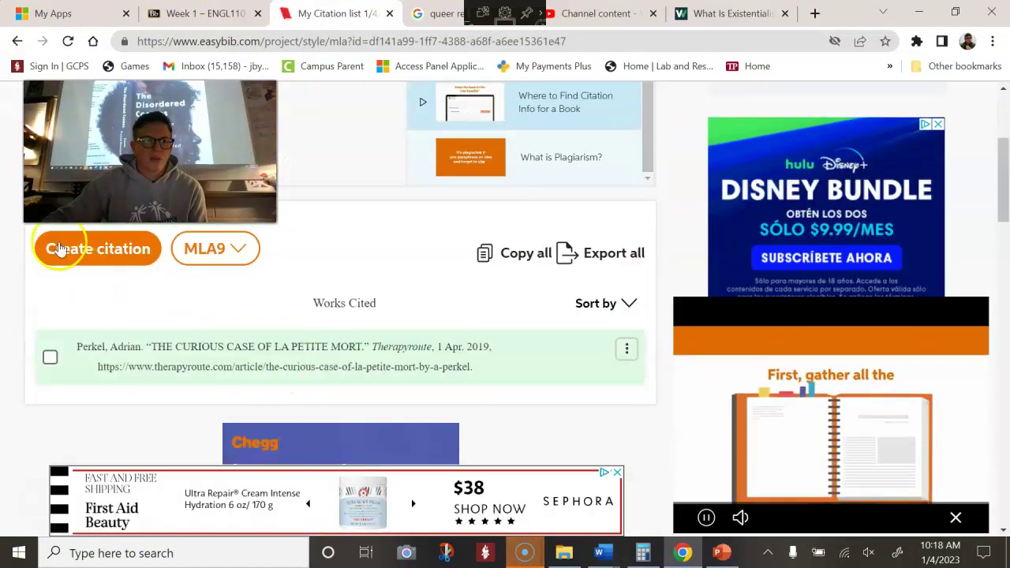
{"action": "left_click", "coordinate": [67, 251]}
{"action": "scroll", "coordinate": [123, 316], "scroll_direction": "down", "scroll_amount": 5}
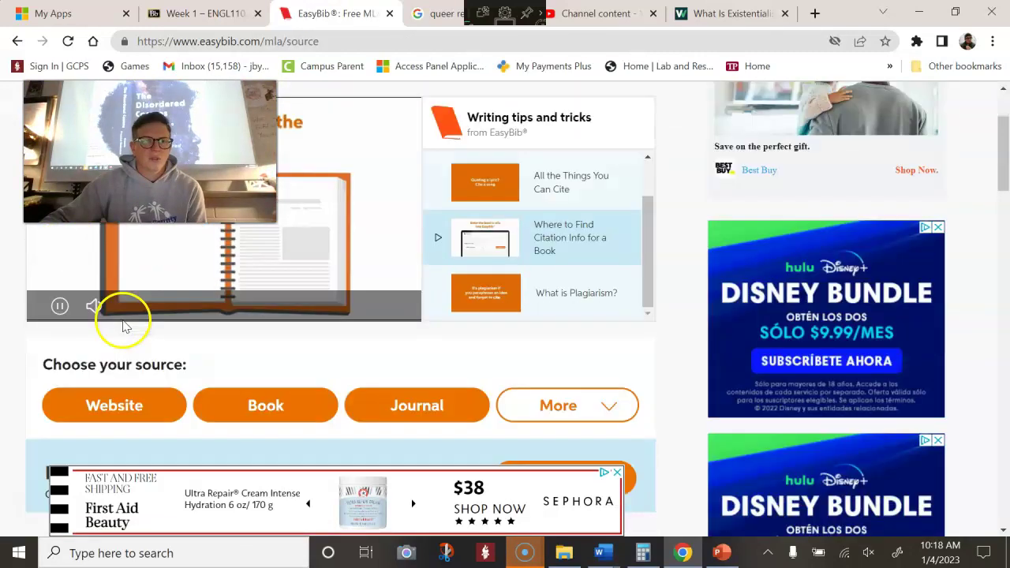
{"action": "left_click", "coordinate": [145, 233]}
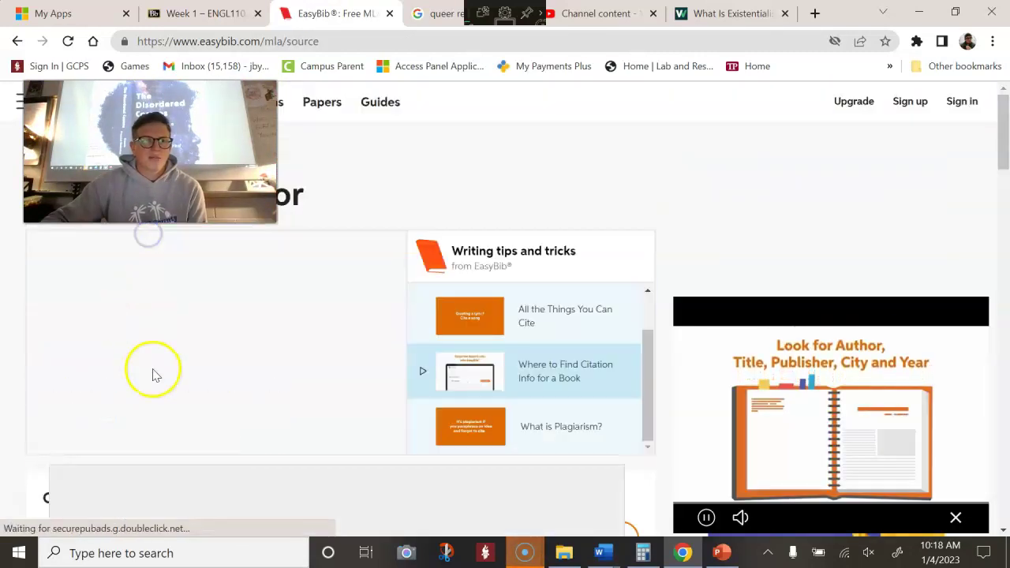
Search EasyBib for the pasted Verywell Mind address, cite the existentialism article, and continue
{"action": "scroll", "coordinate": [158, 339], "scroll_direction": "down", "scroll_amount": 1}
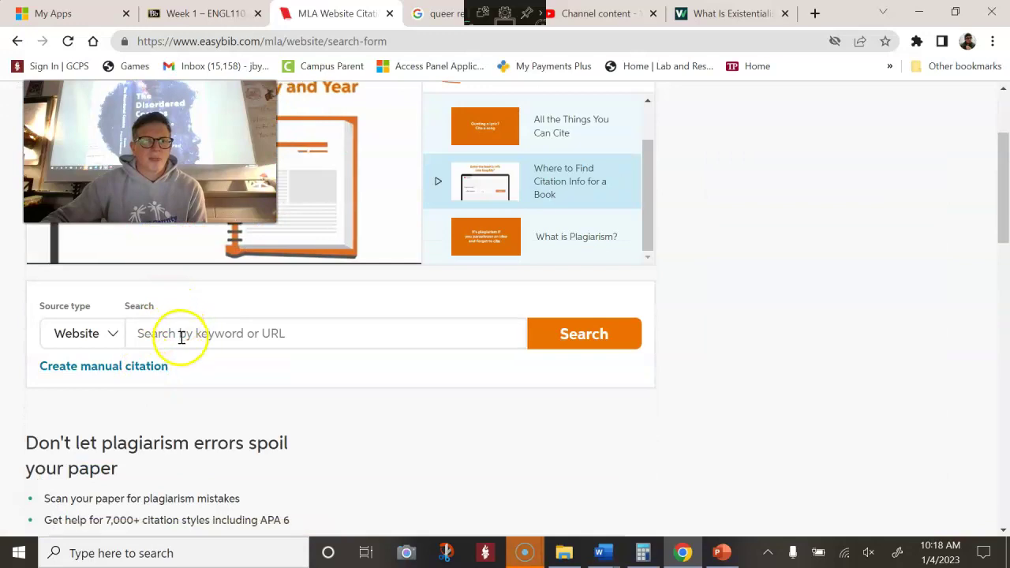
{"action": "right_click", "coordinate": [180, 337]}
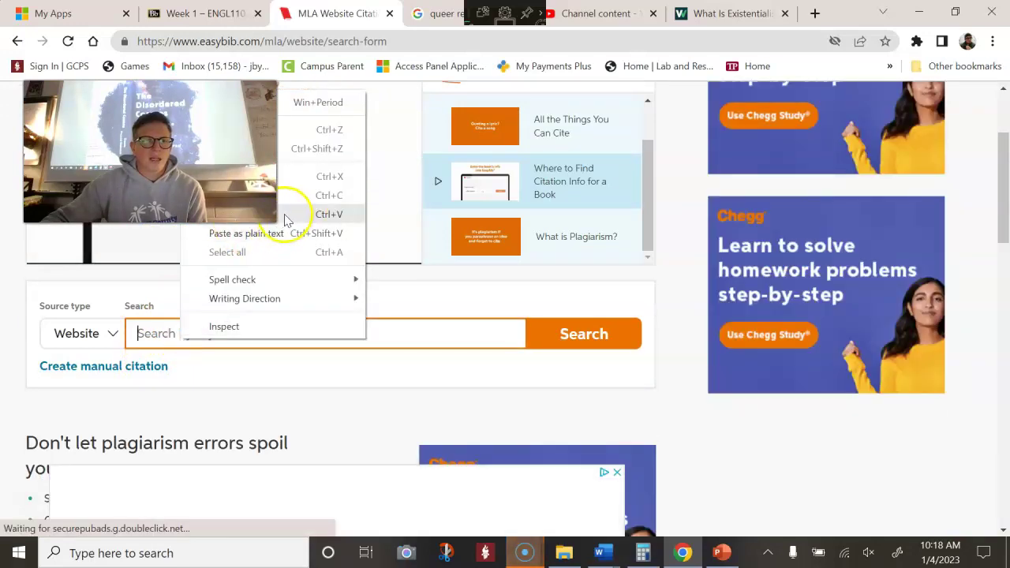
{"action": "left_click", "coordinate": [288, 213]}
{"action": "key", "text": "ctrl+v"}
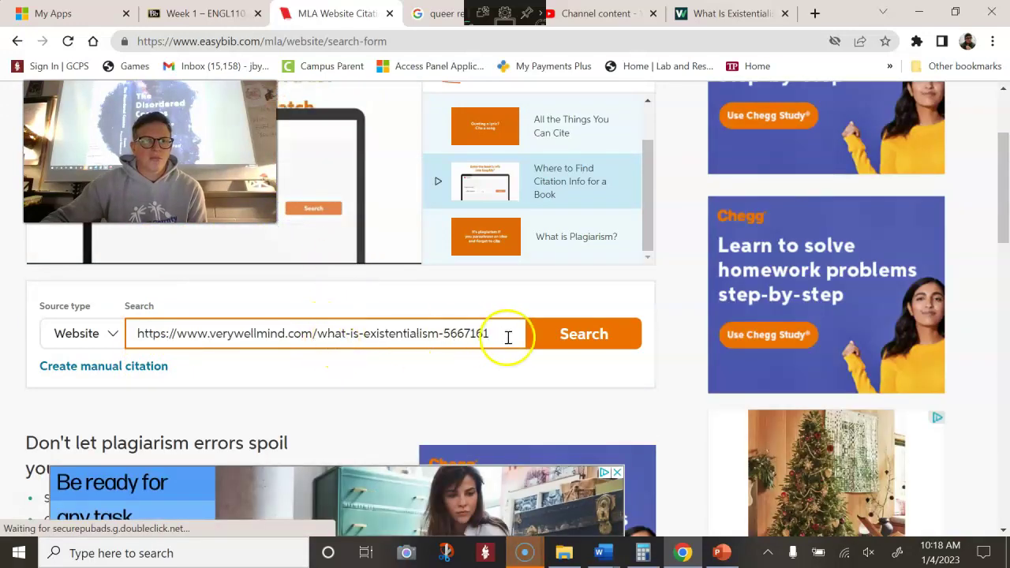
{"action": "left_click", "coordinate": [541, 338]}
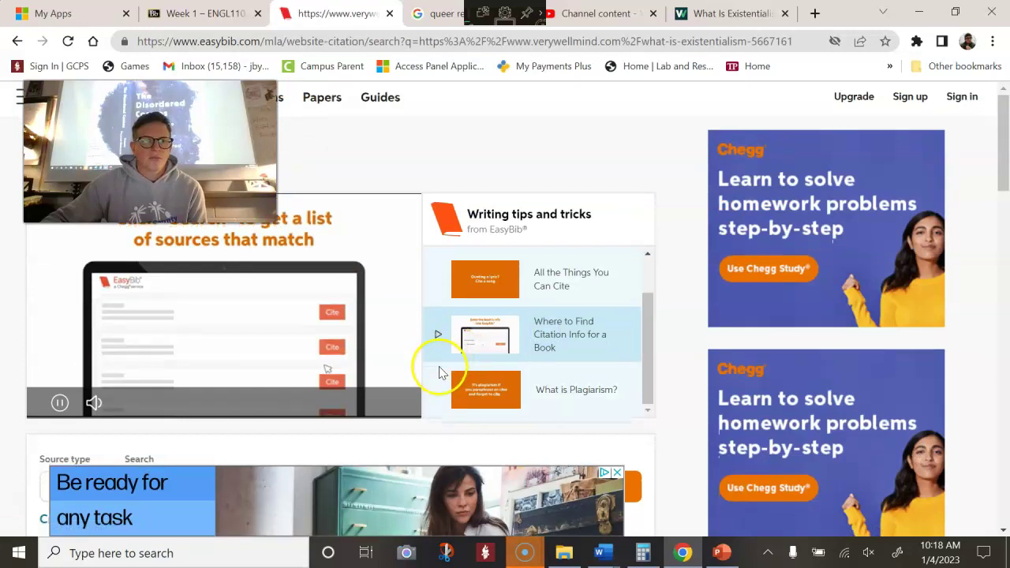
{"action": "scroll", "coordinate": [443, 374], "scroll_direction": "down", "scroll_amount": 2}
{"action": "scroll", "coordinate": [442, 377], "scroll_direction": "down", "scroll_amount": 2}
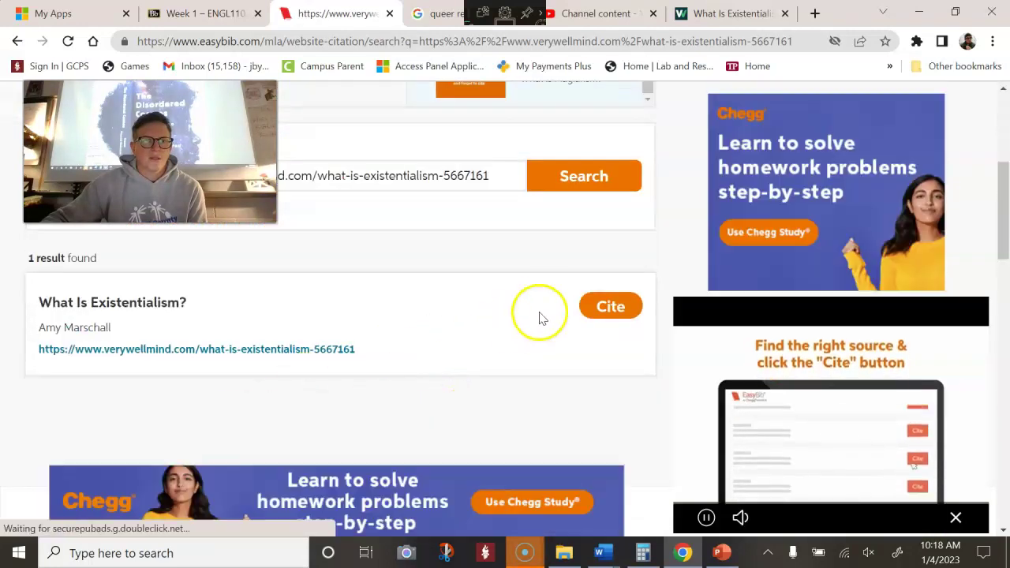
{"action": "left_click", "coordinate": [619, 308]}
{"action": "scroll", "coordinate": [300, 398], "scroll_direction": "down", "scroll_amount": 5}
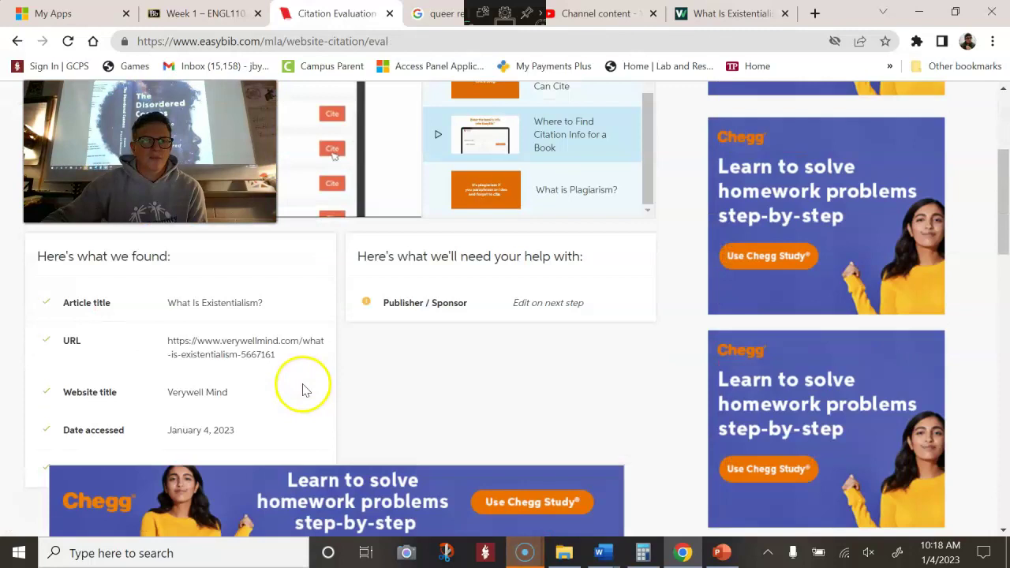
{"action": "left_click", "coordinate": [322, 398]}
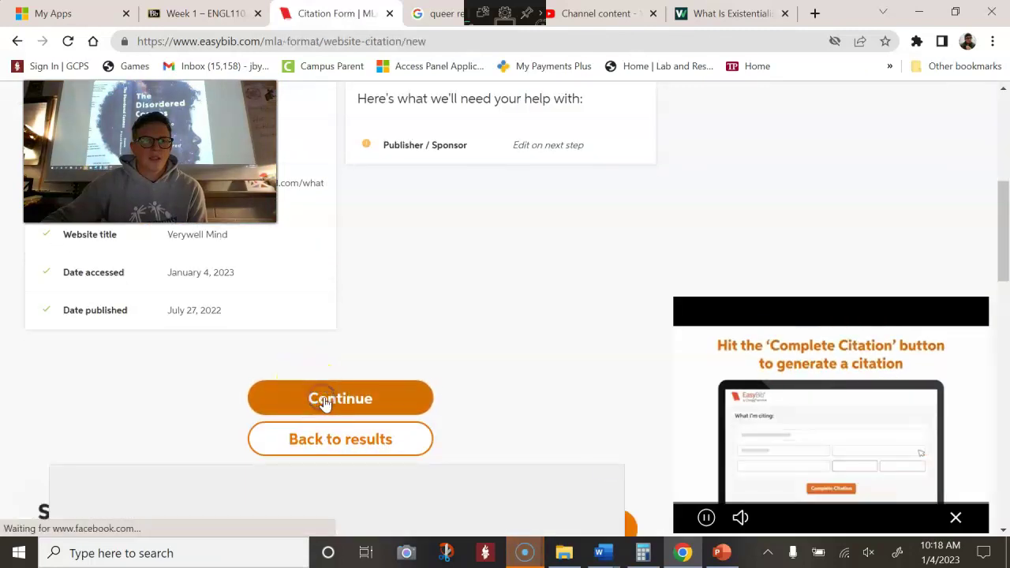
Move PsyD into the Suffix field and correct the author's first and last names
{"action": "scroll", "coordinate": [362, 333], "scroll_direction": "down", "scroll_amount": 5}
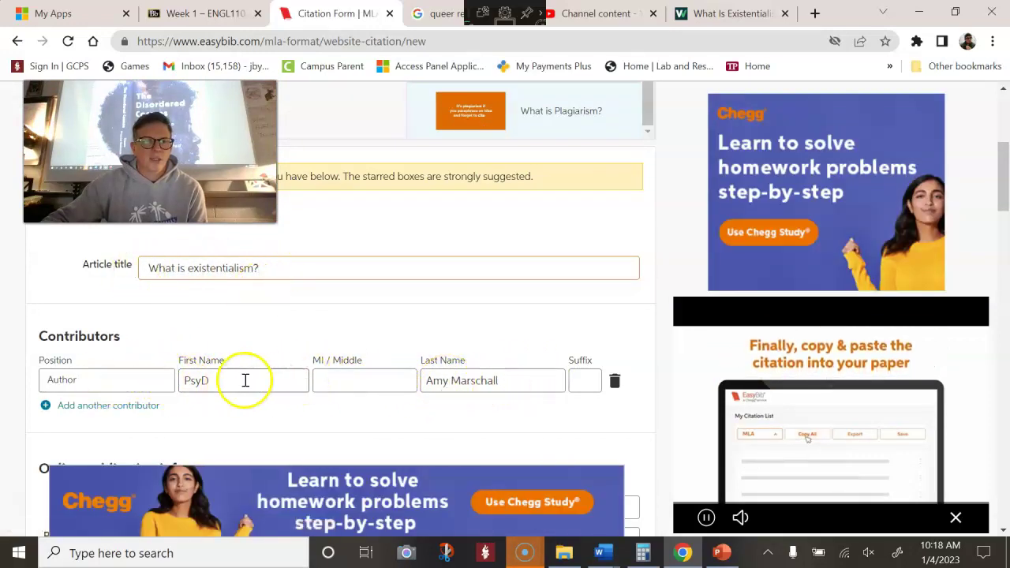
{"action": "double_click", "coordinate": [177, 380]}
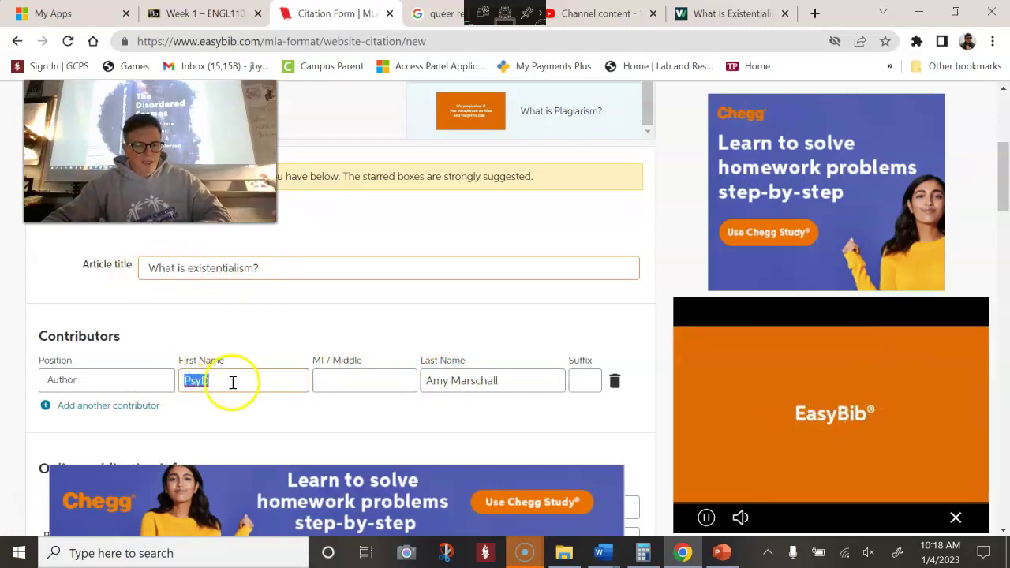
{"action": "key", "text": "ctrl+v"}
{"action": "left_click", "coordinate": [497, 381]}
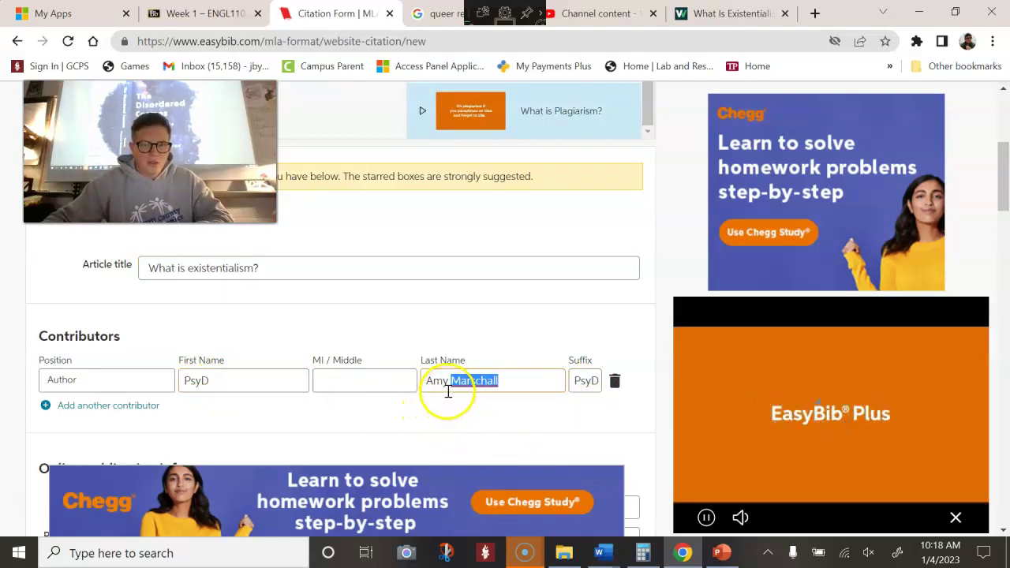
{"action": "left_click_drag", "start_coordinate": [447, 384], "coordinate": [405, 384]}
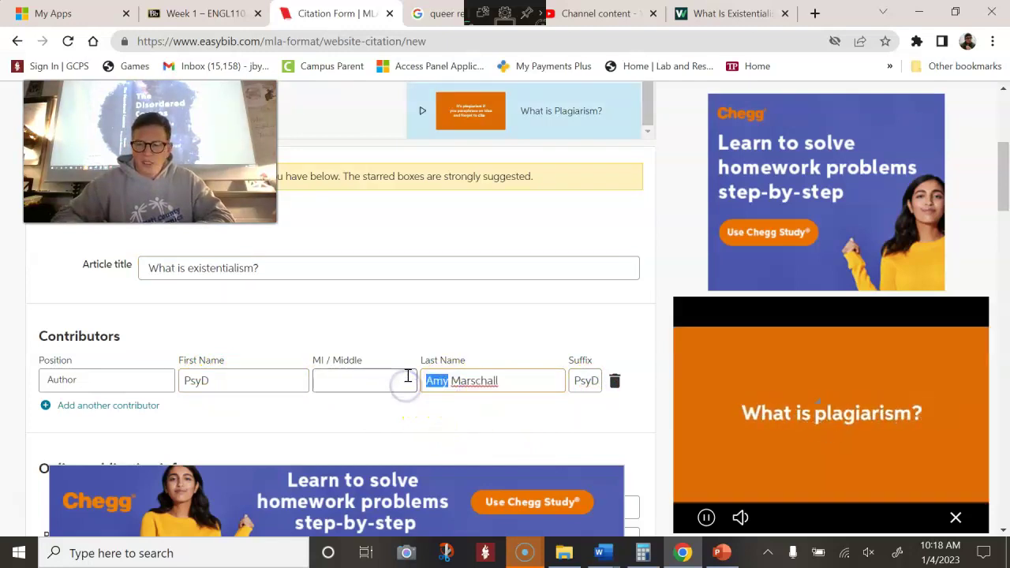
{"action": "key", "text": "BackSpace"}
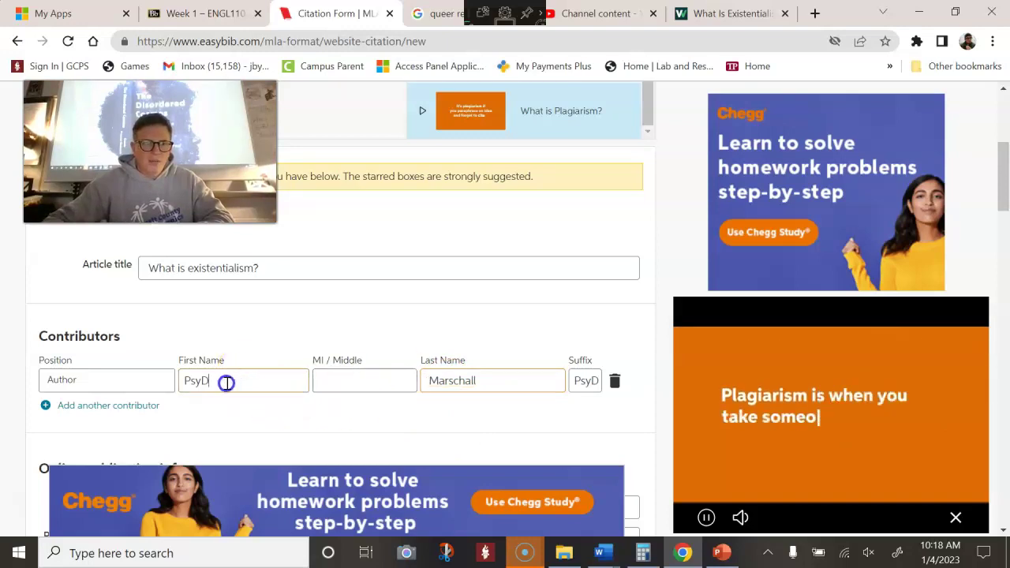
{"action": "left_click_drag", "start_coordinate": [226, 383], "coordinate": [180, 383]}
{"action": "type", "text": "Amy"}
Complete the Verywell Mind citation, copy it, and switch to the Library Research draft in Word
{"action": "scroll", "coordinate": [320, 338], "scroll_direction": "down", "scroll_amount": 3}
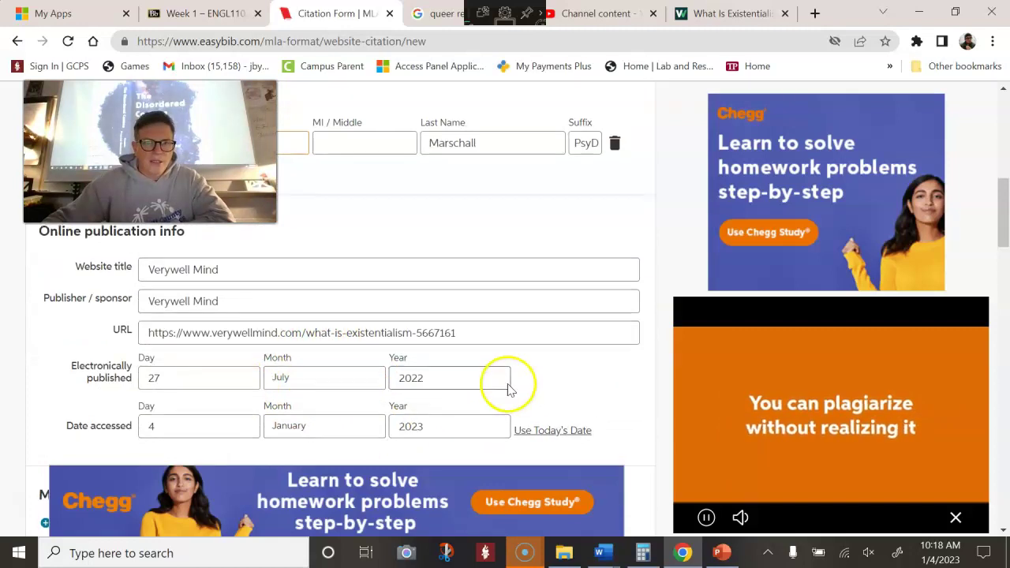
{"action": "scroll", "coordinate": [510, 386], "scroll_direction": "down", "scroll_amount": 2}
{"action": "left_click", "coordinate": [390, 437]}
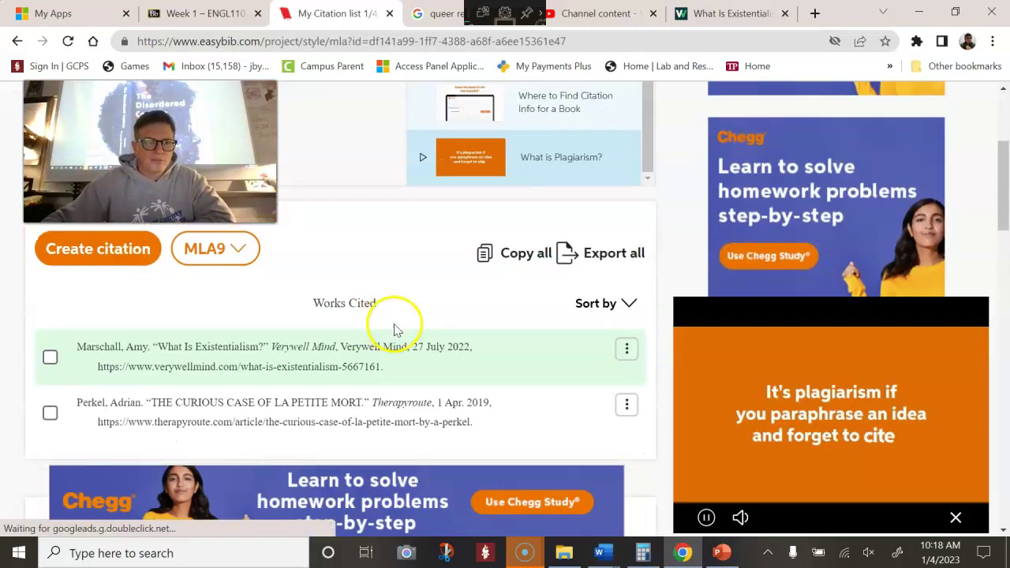
{"action": "left_click", "coordinate": [261, 342]}
{"action": "left_click", "coordinate": [599, 550]}
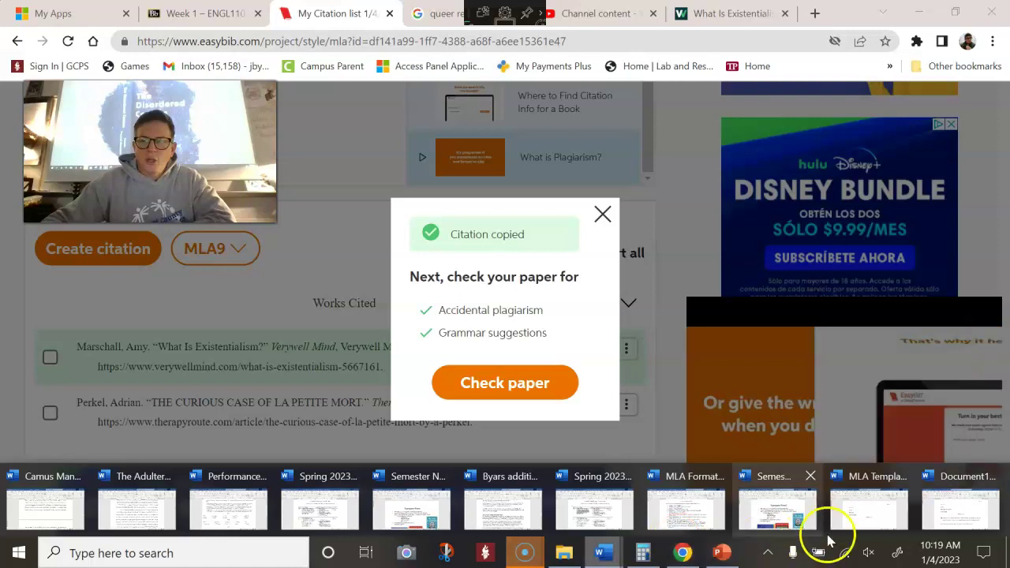
{"action": "left_click", "coordinate": [960, 511]}
{"action": "scroll", "coordinate": [665, 471], "scroll_direction": "down", "scroll_amount": 2}
Paste the Verywell Mind citation on the empty line below the first prompt
{"action": "left_click", "coordinate": [724, 430]}
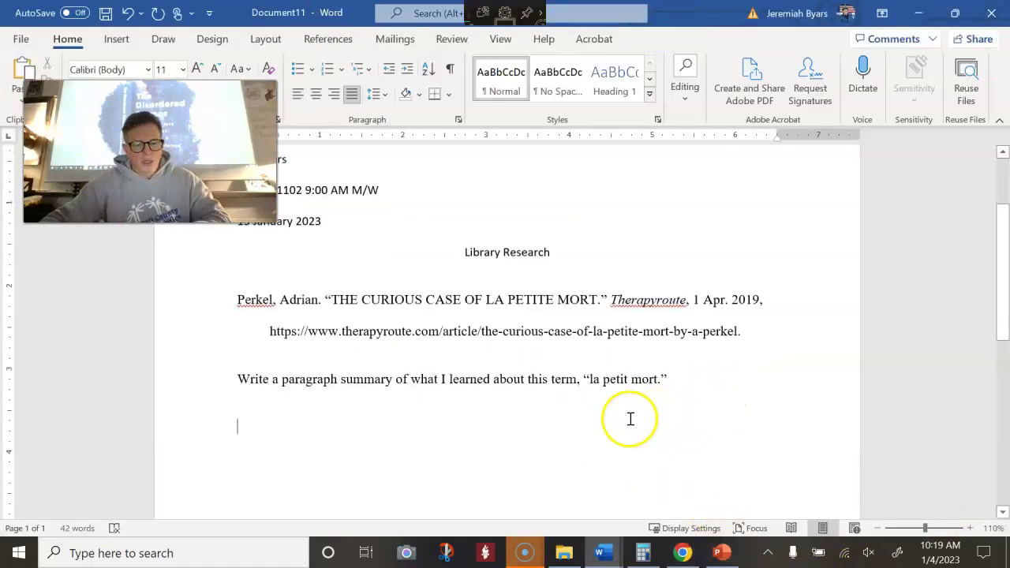
{"action": "key", "text": "ctrl+v"}
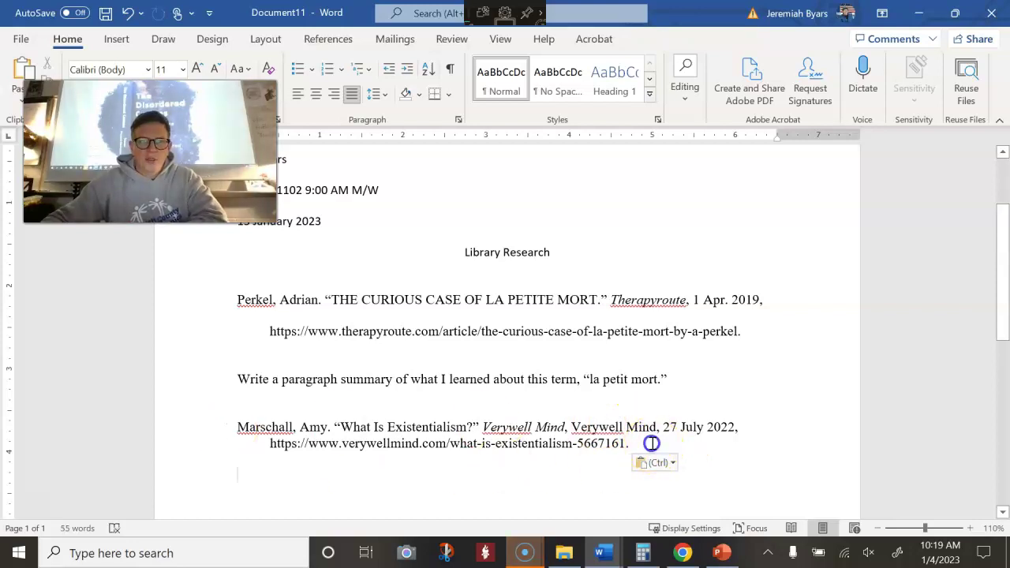
{"action": "left_click_drag", "start_coordinate": [712, 441], "coordinate": [247, 430]}
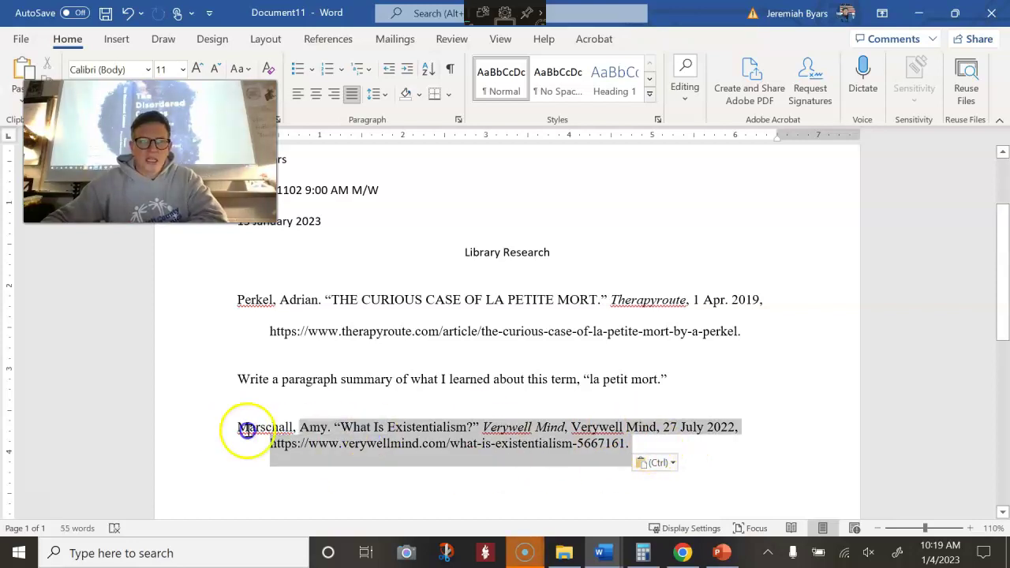
Give the citation double line spacing with 0 pt spacing after
{"action": "left_click", "coordinate": [458, 120]}
{"action": "left_click", "coordinate": [541, 301]}
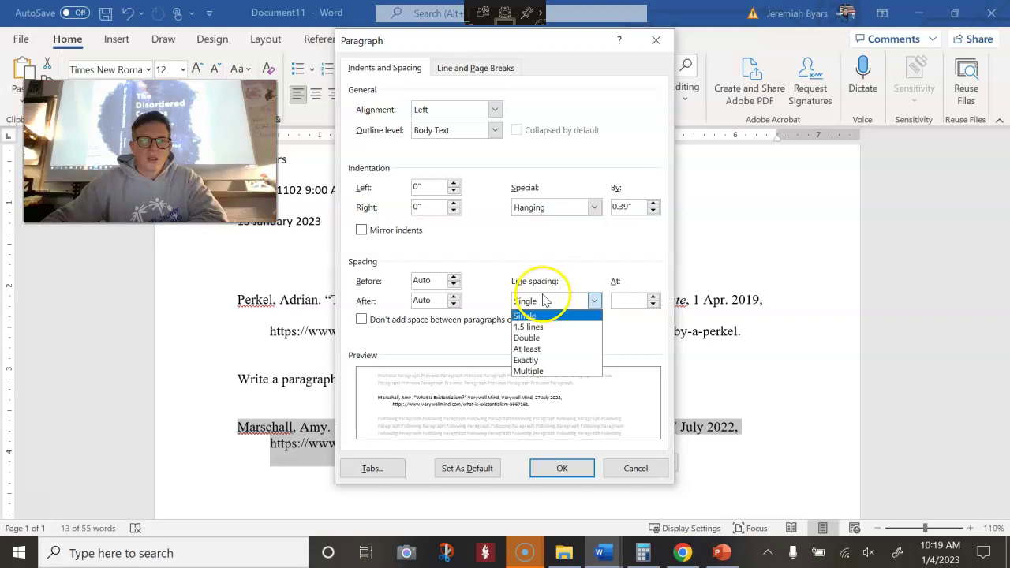
{"action": "left_click", "coordinate": [545, 336]}
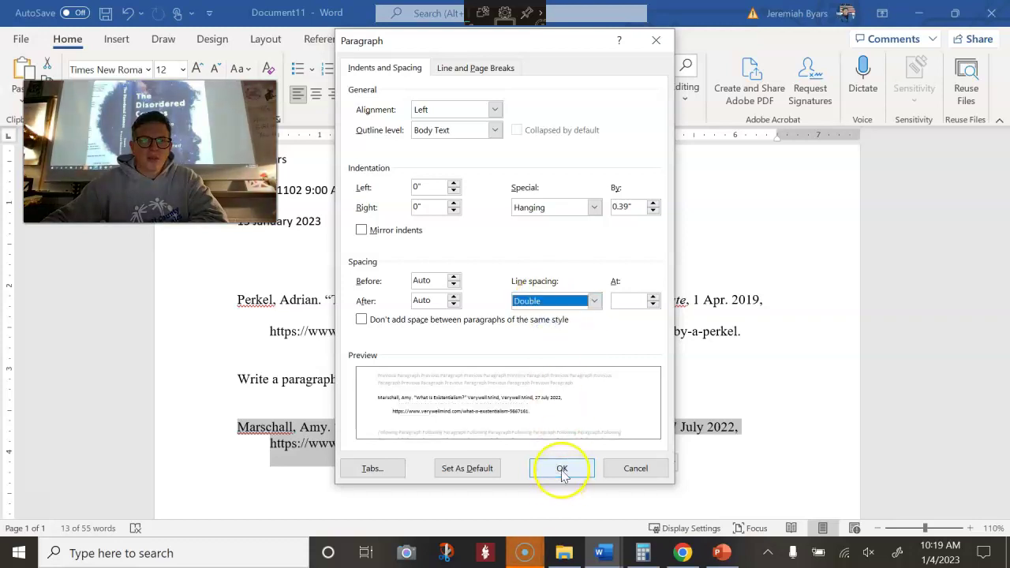
{"action": "left_click", "coordinate": [420, 300]}
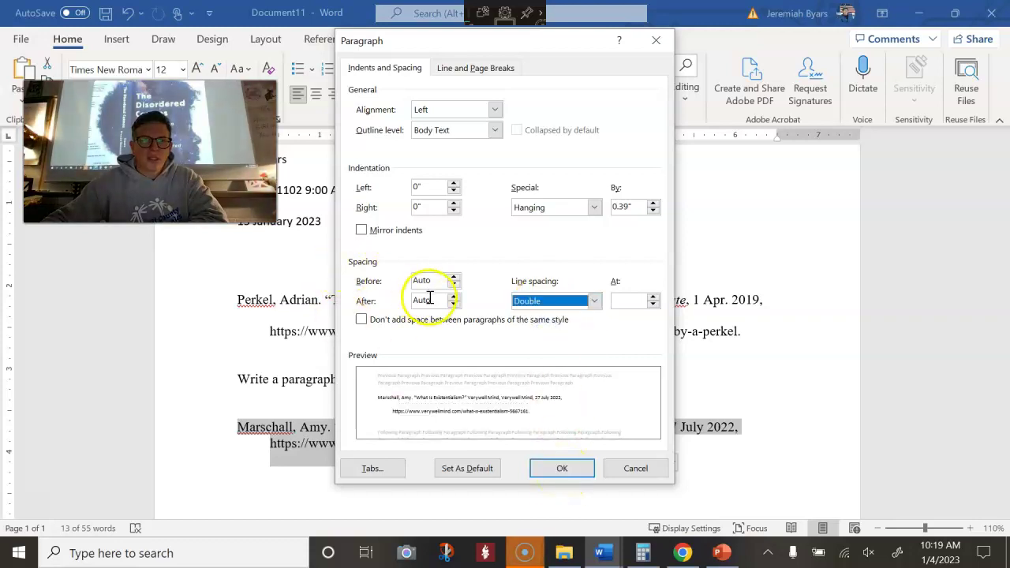
{"action": "type", "text": "0"}
{"action": "double_click", "coordinate": [421, 281]}
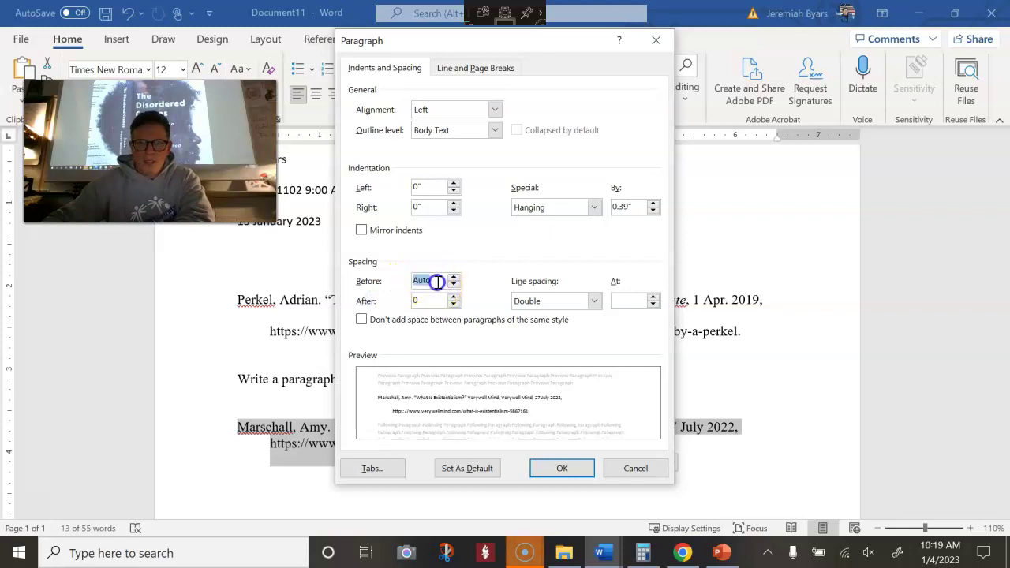
{"action": "left_click", "coordinate": [545, 468]}
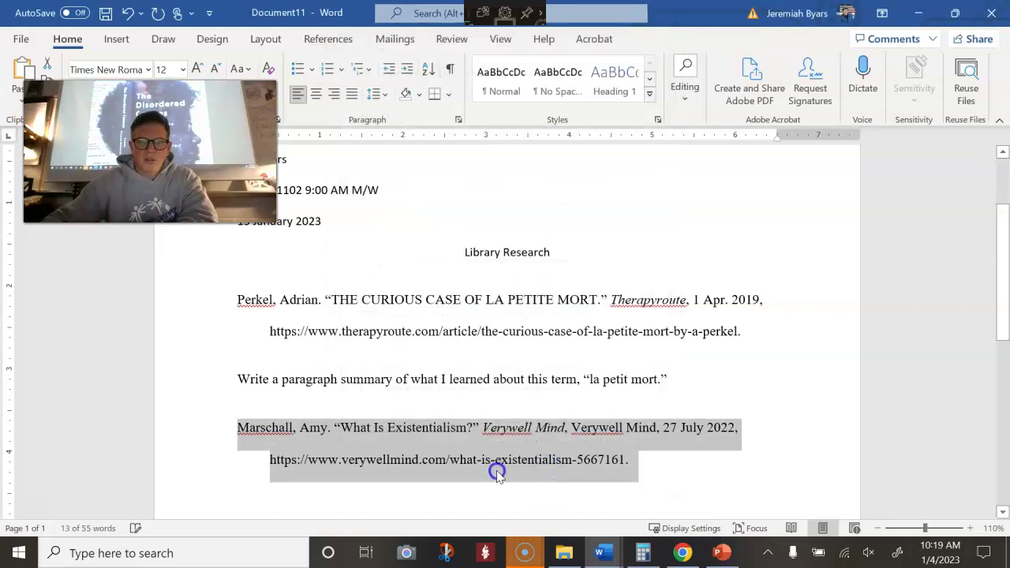
{"action": "left_click", "coordinate": [497, 471]}
{"action": "scroll", "coordinate": [497, 474], "scroll_direction": "down", "scroll_amount": 1}
{"action": "left_click", "coordinate": [505, 443]}
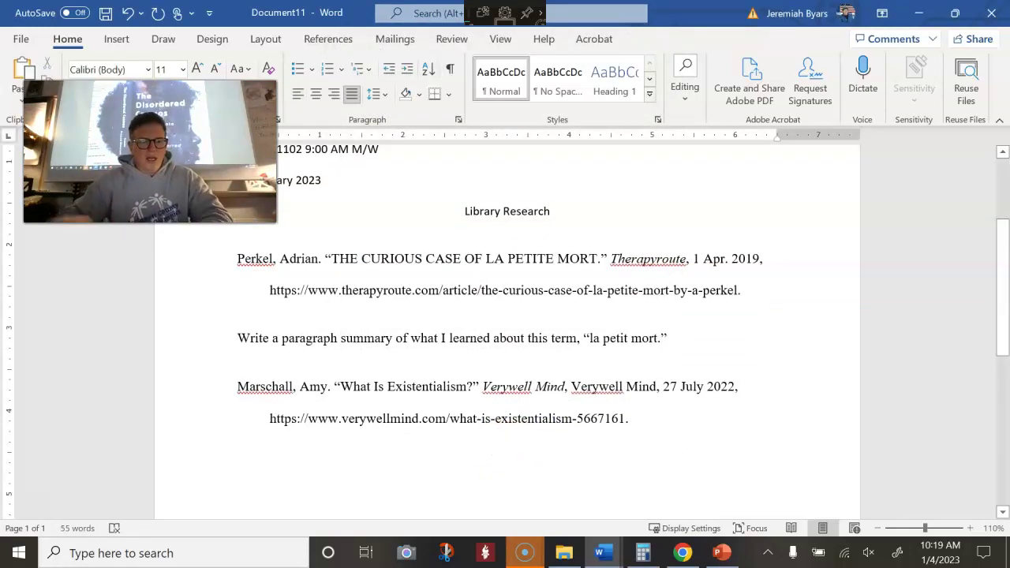
Add the prompt 'Write a paragraph summary of what I learned about existentialism.' below the citation
{"action": "type", "text": "Wrie"}
{"action": "key", "text": "BackSpace"}
{"action": "type", "text": "te a paragraph summary of what I learned about existentialism."}
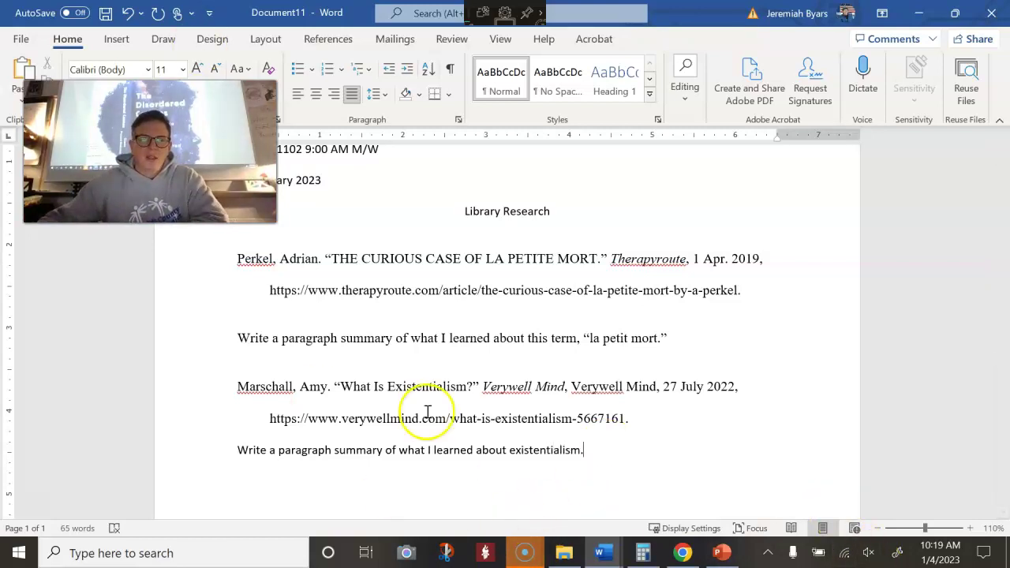
{"action": "left_click", "coordinate": [680, 552]}
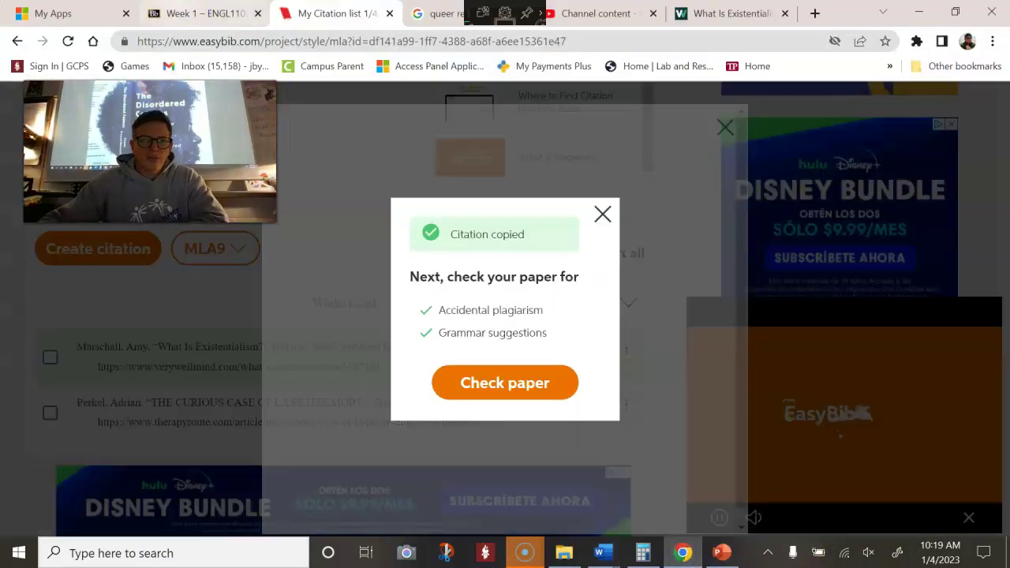
Download Library Research example.docx from the Week 1 Finding Sources Assignment and open it
{"action": "left_click", "coordinate": [163, 19]}
{"action": "left_click_drag", "start_coordinate": [336, 333], "coordinate": [228, 320]}
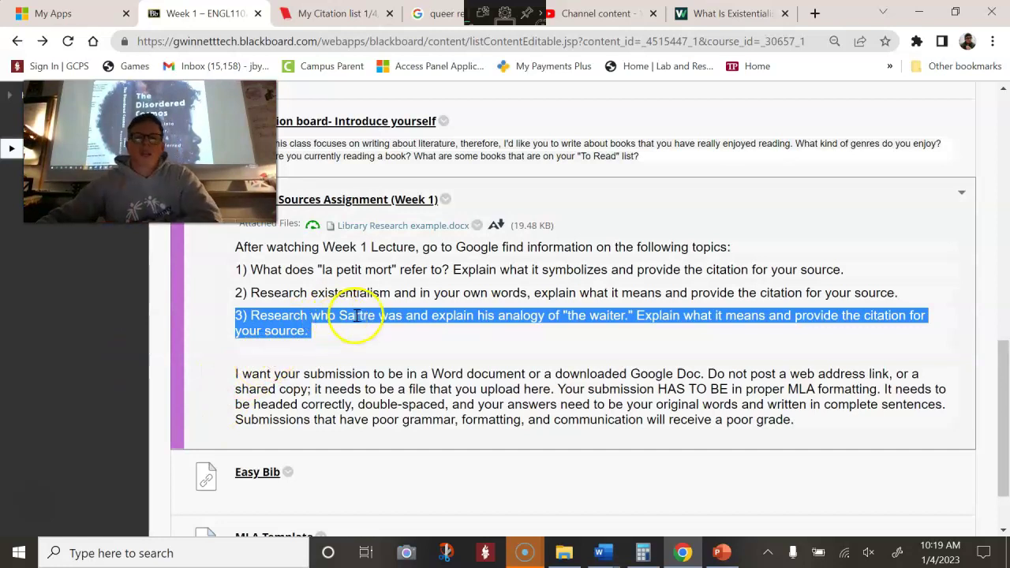
{"action": "left_click", "coordinate": [402, 228]}
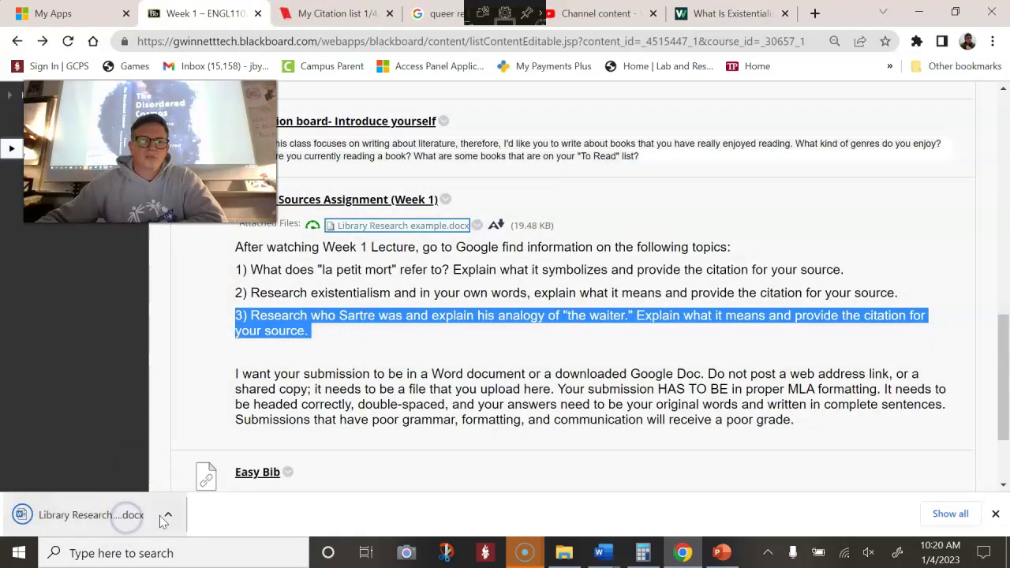
{"action": "left_click", "coordinate": [24, 517]}
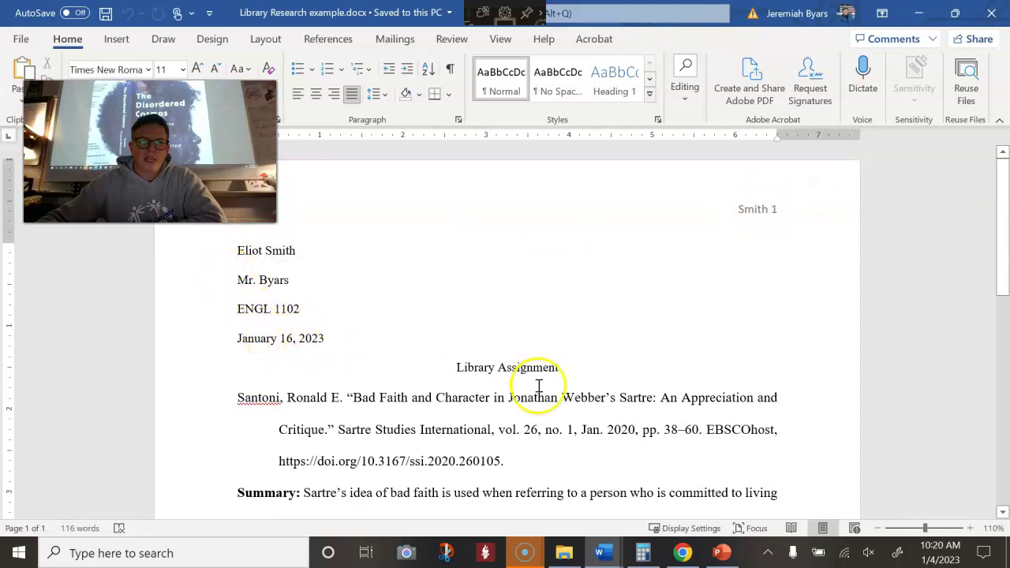
Scroll through the example's Santoni citation and bolded Summary on Sartre's bad faith
{"action": "scroll", "coordinate": [607, 379], "scroll_direction": "down", "scroll_amount": 2}
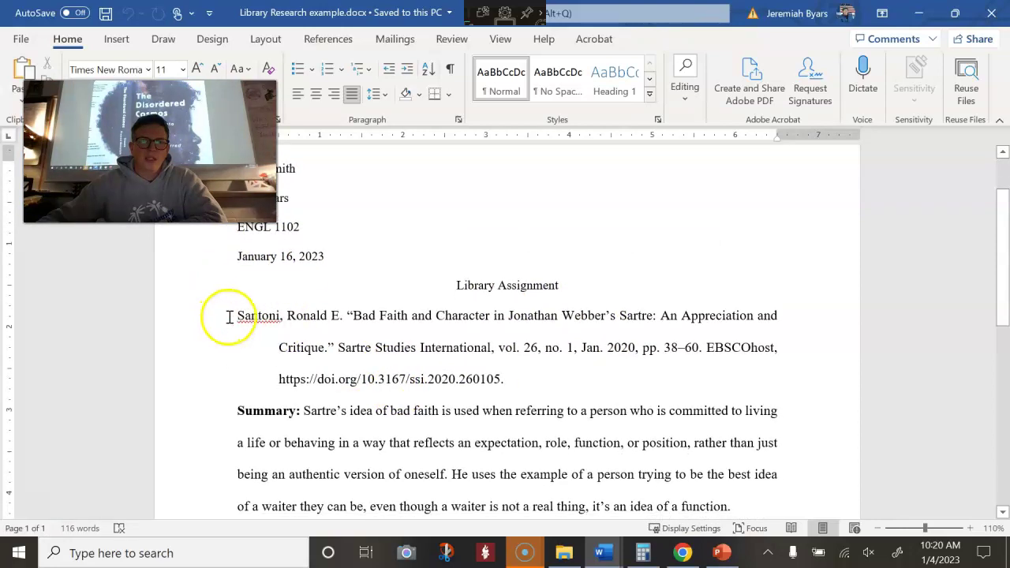
{"action": "scroll", "coordinate": [322, 339], "scroll_direction": "down", "scroll_amount": 8}
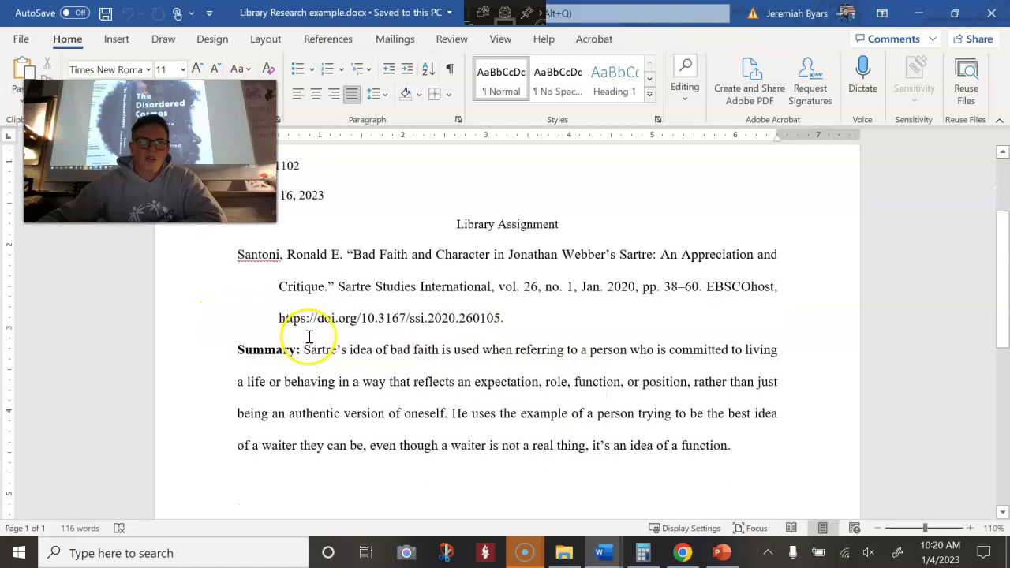
{"action": "scroll", "coordinate": [750, 333], "scroll_direction": "up", "scroll_amount": 6}
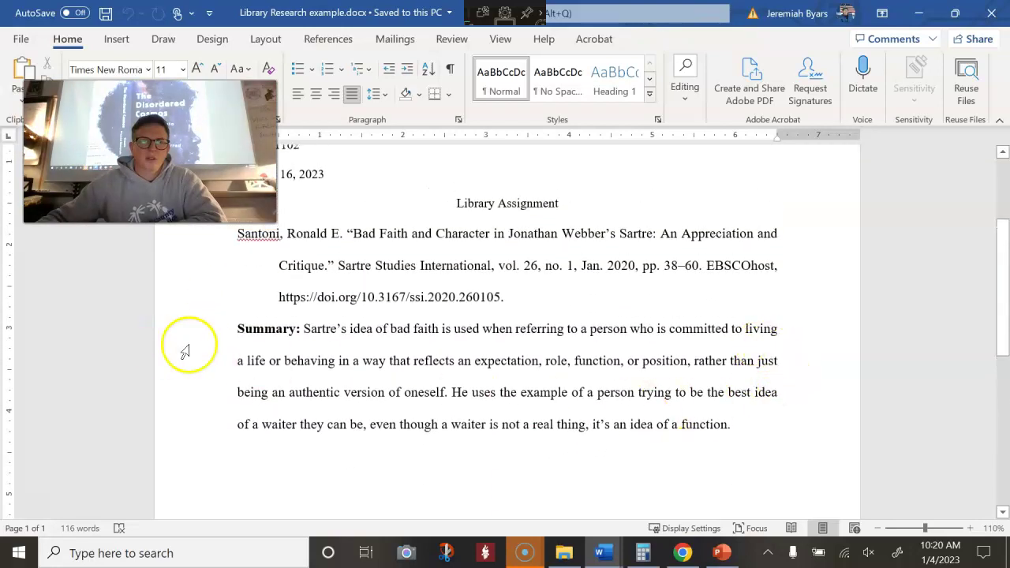
{"action": "scroll", "coordinate": [531, 380], "scroll_direction": "up", "scroll_amount": 2}
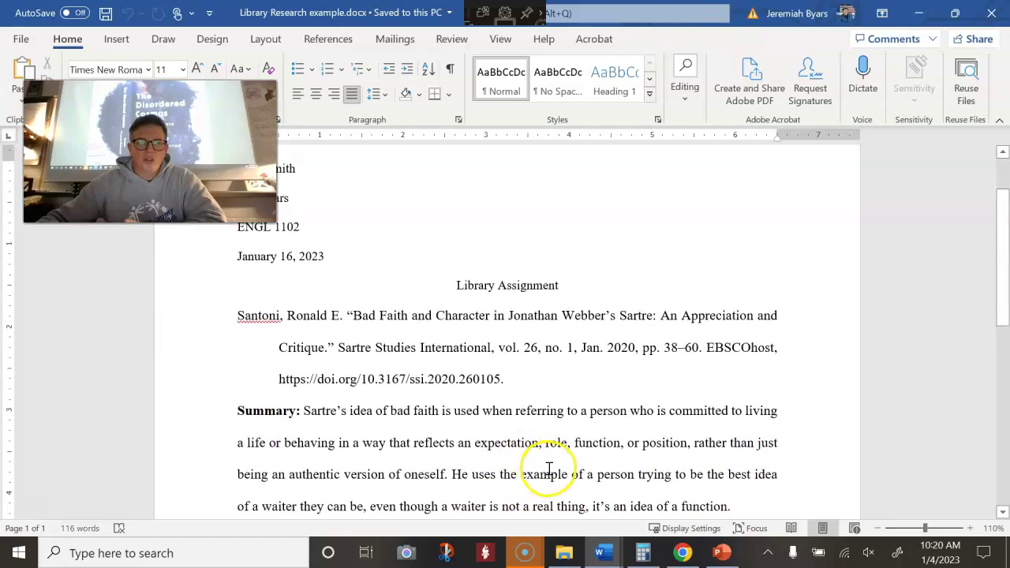
{"action": "scroll", "coordinate": [549, 469], "scroll_direction": "down", "scroll_amount": 2}
Return to the Library Research draft and select the paper's text through to the end
{"action": "mouse_move", "coordinate": [608, 554]}
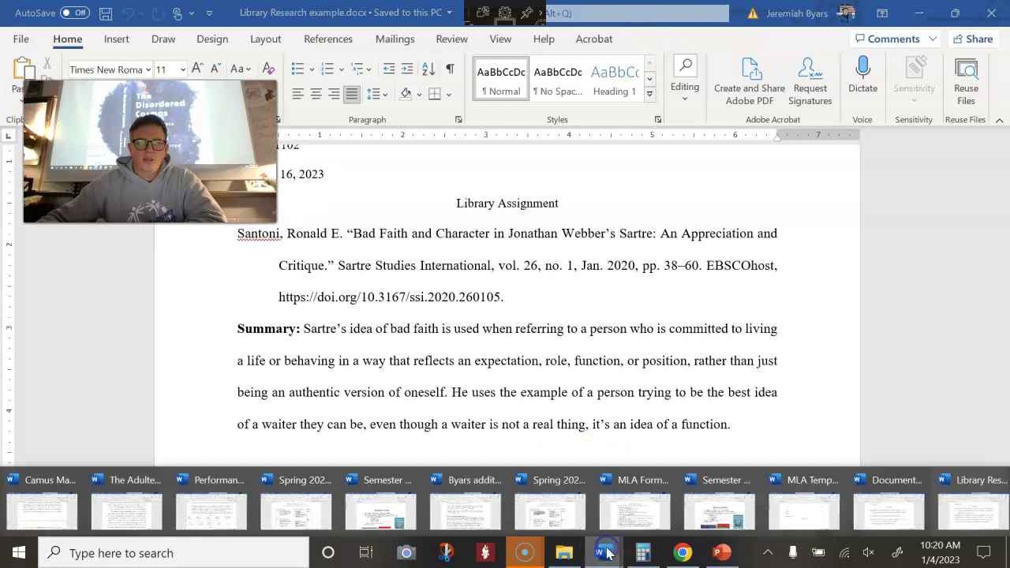
{"action": "left_click", "coordinate": [820, 516]}
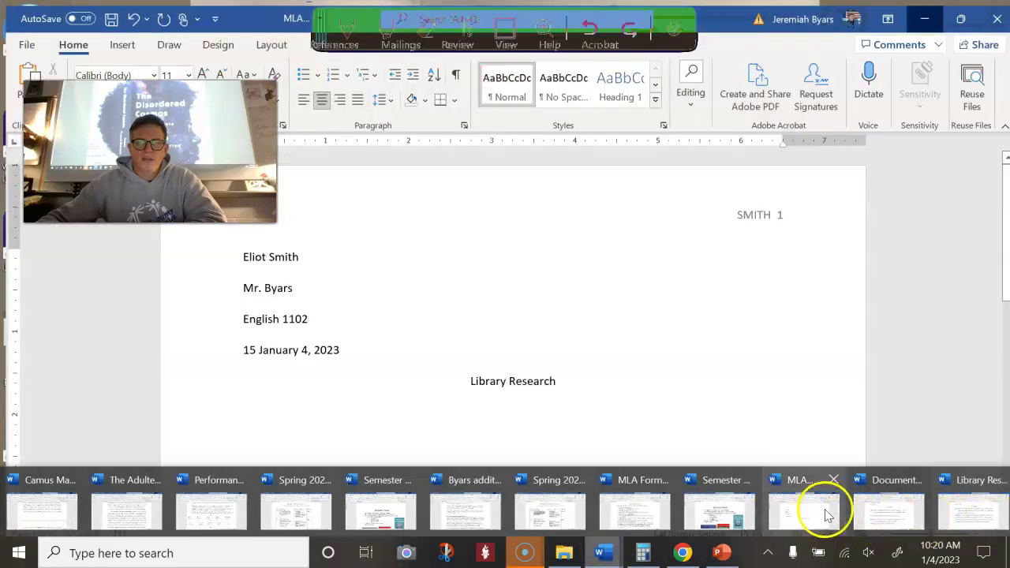
{"action": "left_click", "coordinate": [899, 515]}
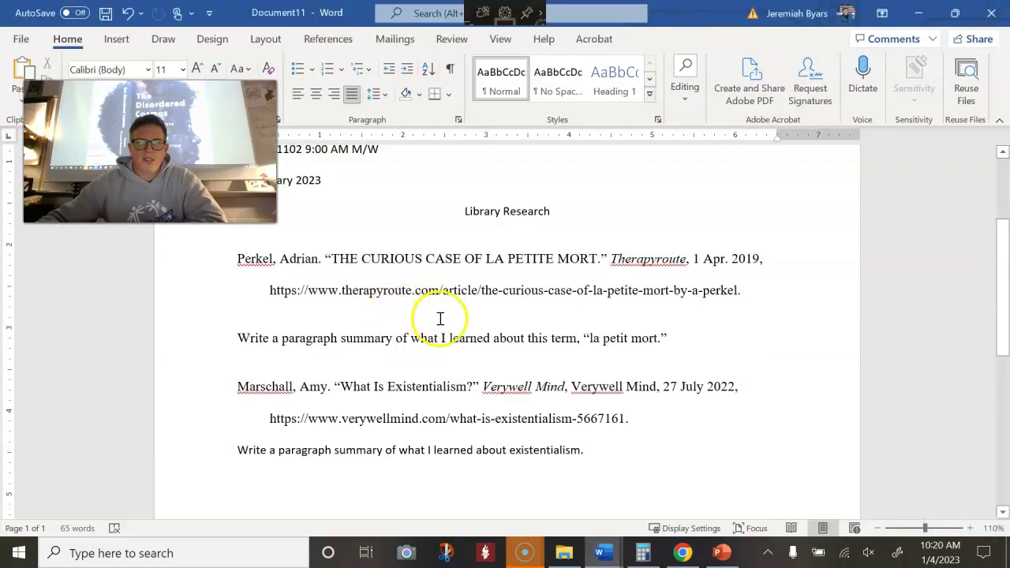
{"action": "scroll", "coordinate": [442, 319], "scroll_direction": "up", "scroll_amount": 4}
{"action": "scroll", "coordinate": [383, 321], "scroll_direction": "down", "scroll_amount": 4}
{"action": "scroll", "coordinate": [250, 331], "scroll_direction": "up", "scroll_amount": 1}
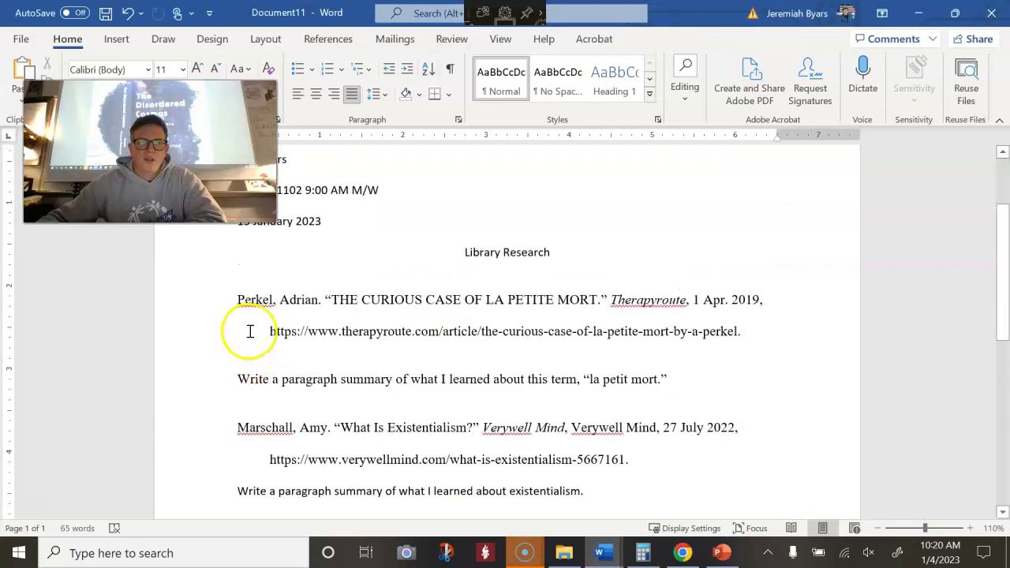
{"action": "scroll", "coordinate": [302, 298], "scroll_direction": "down", "scroll_amount": 2}
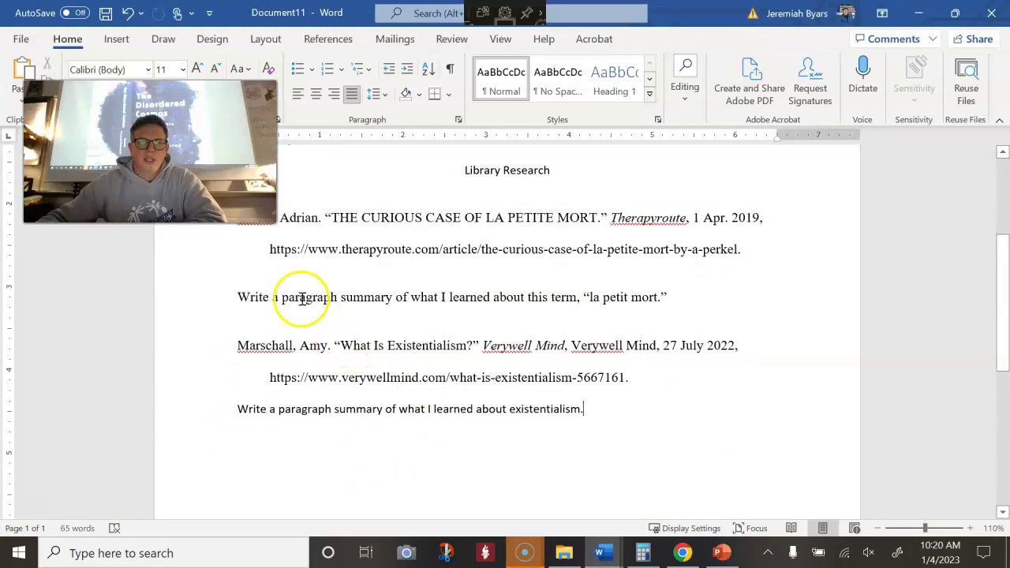
{"action": "left_click", "coordinate": [344, 265]}
{"action": "left_click_drag", "start_coordinate": [644, 435], "coordinate": [462, 385]}
{"action": "scroll", "coordinate": [462, 385], "scroll_direction": "up", "scroll_amount": 1}
{"action": "left_click_drag", "start_coordinate": [380, 332], "coordinate": [194, 243]}
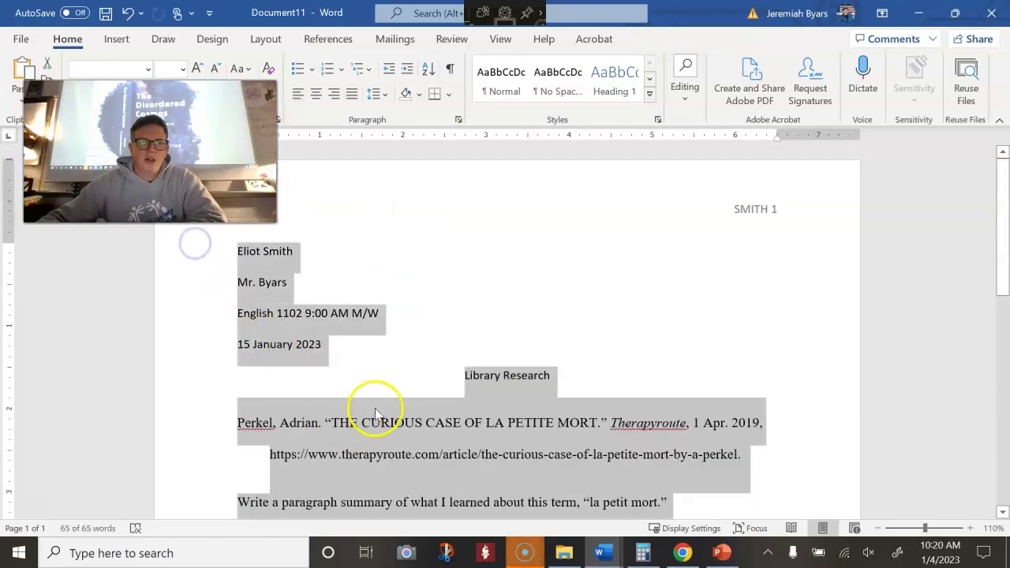
{"action": "scroll", "coordinate": [371, 405], "scroll_direction": "down", "scroll_amount": 3}
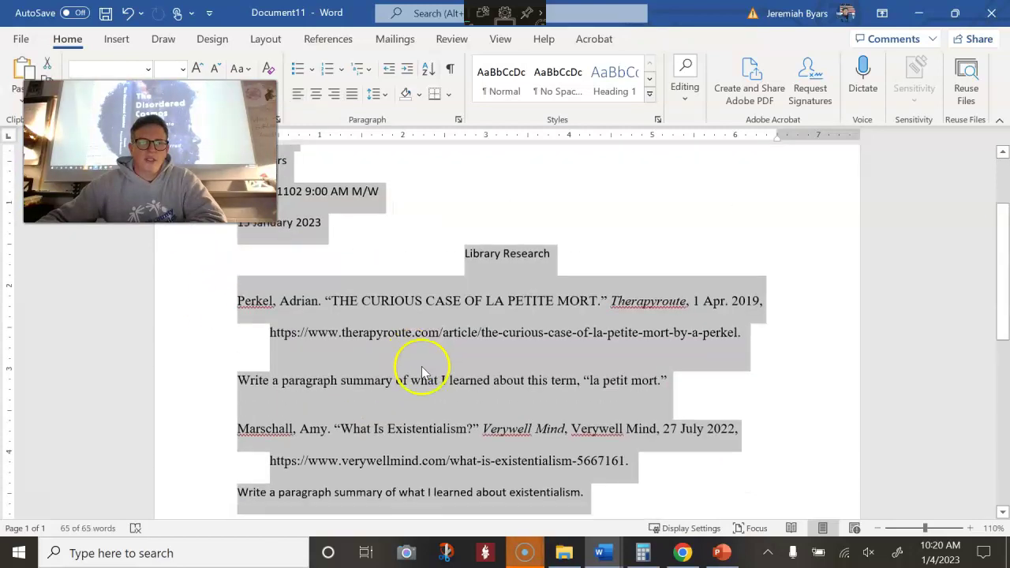
Set paragraph spacing before and after to 0 pt
{"action": "left_click", "coordinate": [458, 122]}
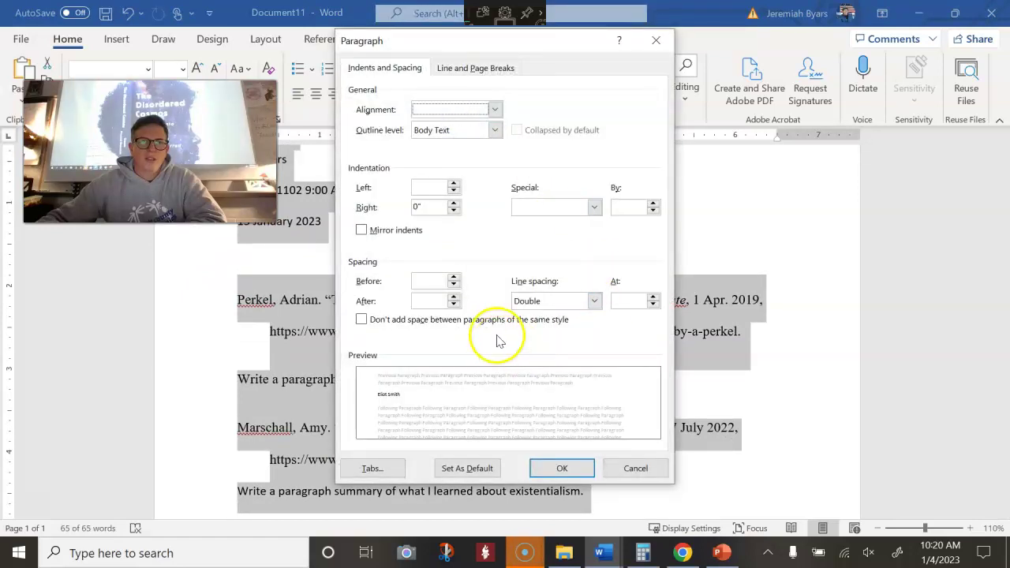
{"action": "left_click", "coordinate": [426, 284]}
{"action": "type", "text": "0"}
{"action": "left_click", "coordinate": [442, 303]}
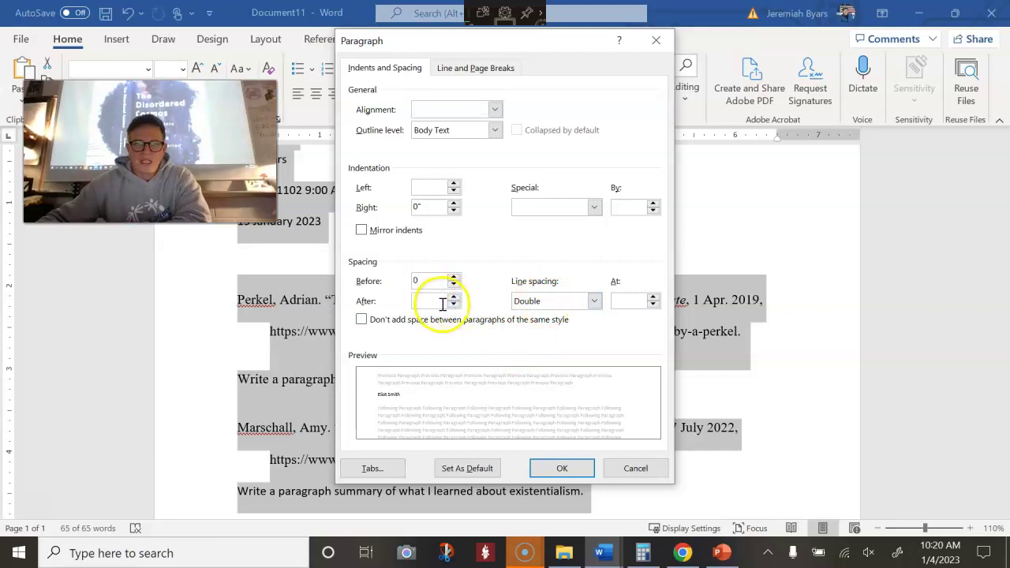
{"action": "type", "text": "0"}
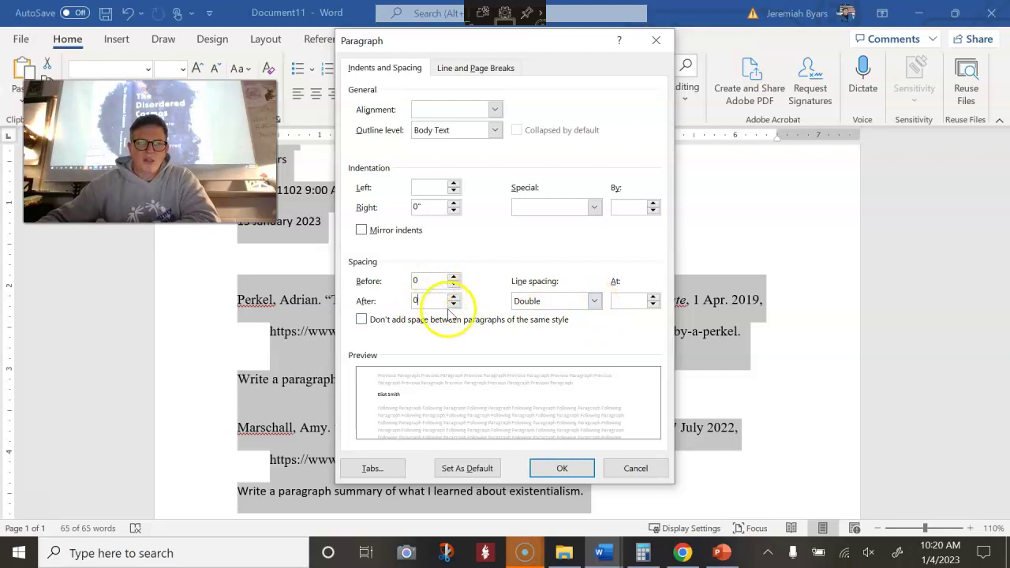
{"action": "left_click", "coordinate": [560, 468]}
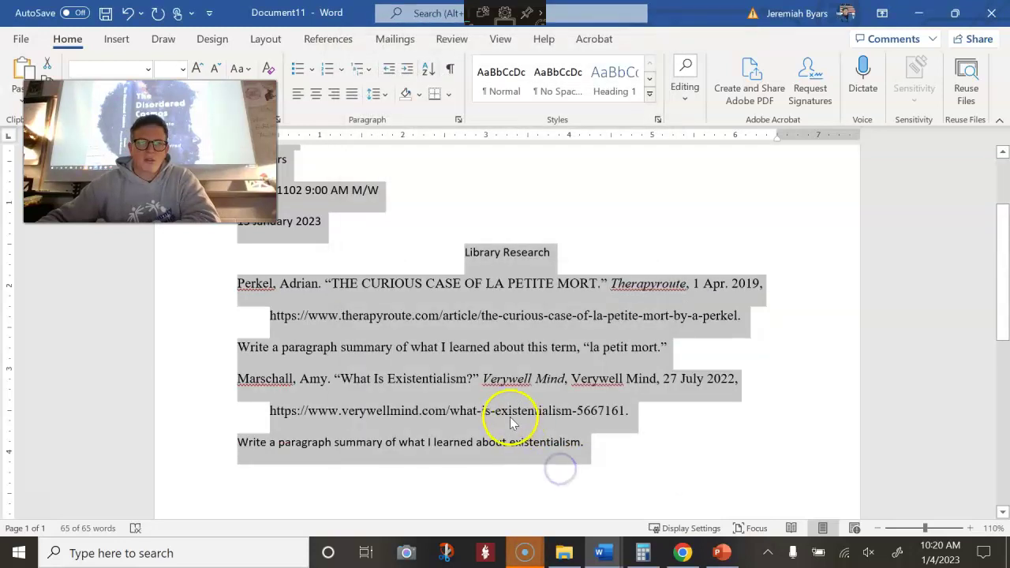
Reselect the whole paper from the heading down and confirm its paragraph spacing settings
{"action": "left_click", "coordinate": [511, 418]}
{"action": "scroll", "coordinate": [528, 420], "scroll_direction": "up", "scroll_amount": 3}
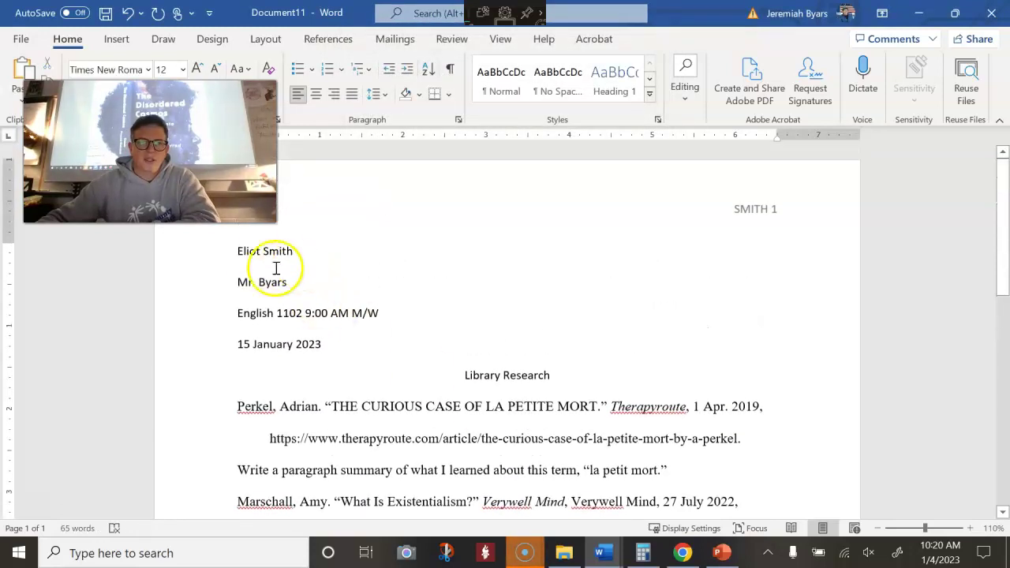
{"action": "left_click_drag", "start_coordinate": [236, 253], "coordinate": [631, 435]}
{"action": "scroll", "coordinate": [631, 434], "scroll_direction": "down", "scroll_amount": 3}
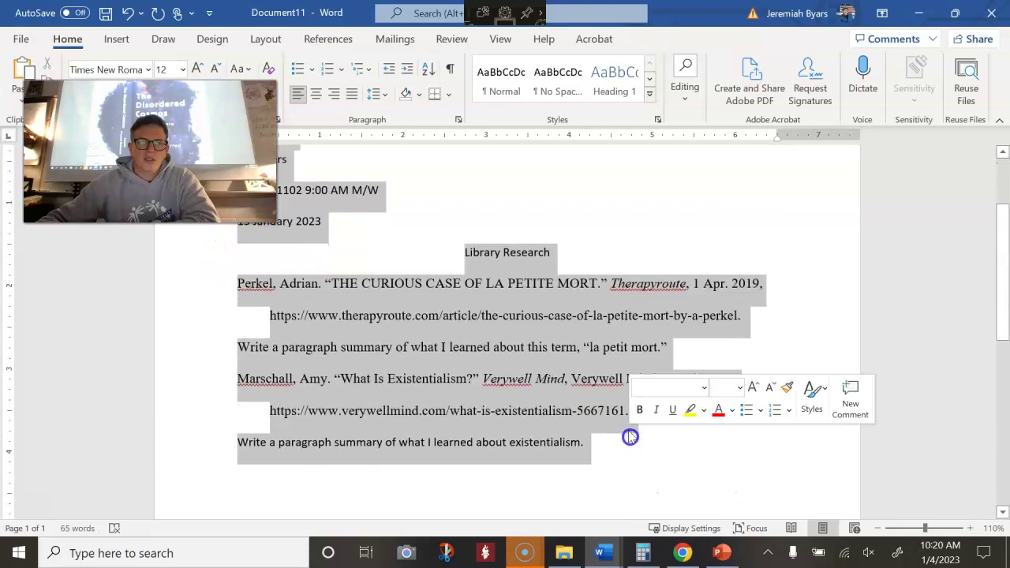
{"action": "left_click", "coordinate": [457, 120]}
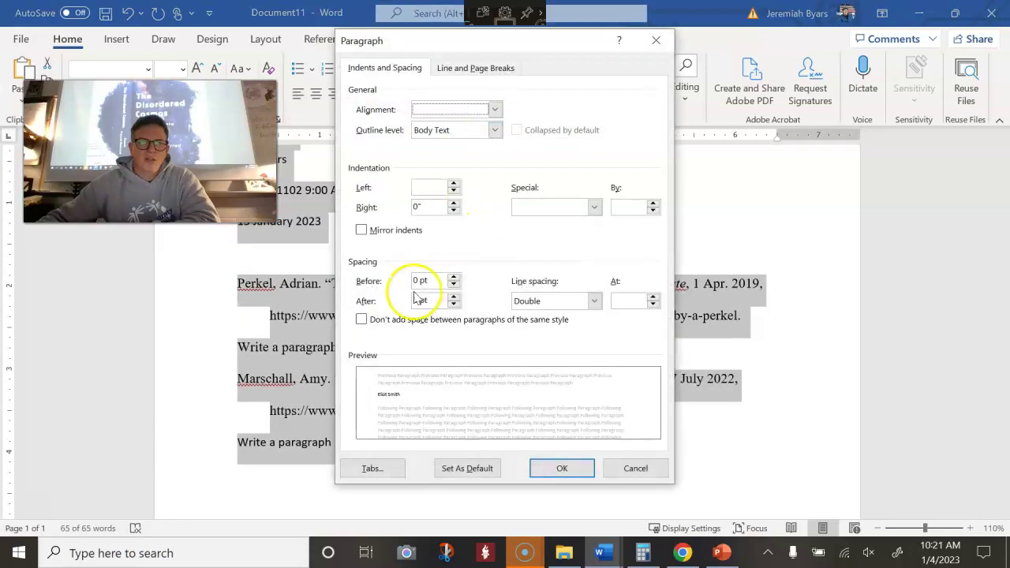
{"action": "left_click", "coordinate": [571, 469]}
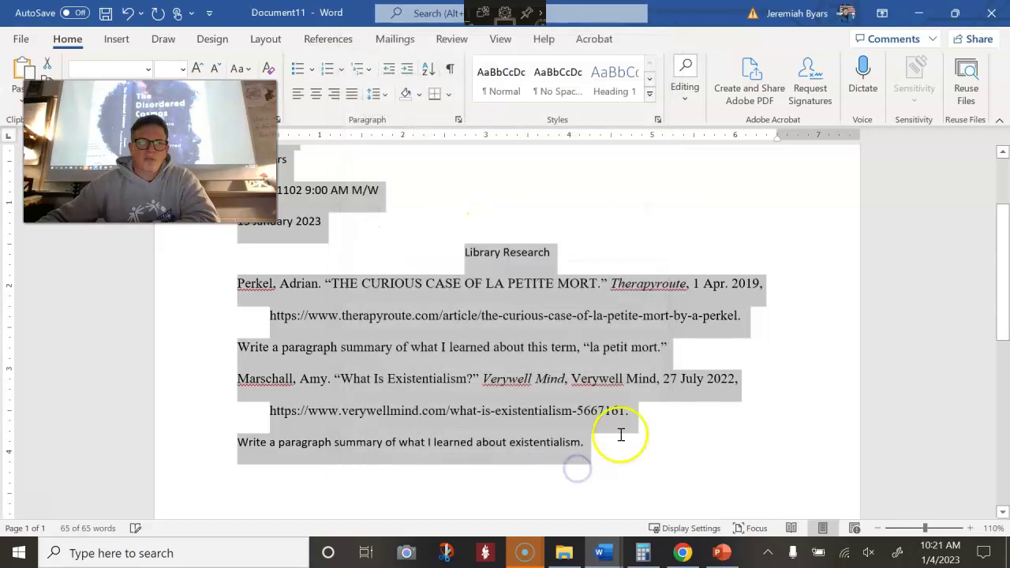
{"action": "left_click", "coordinate": [649, 435]}
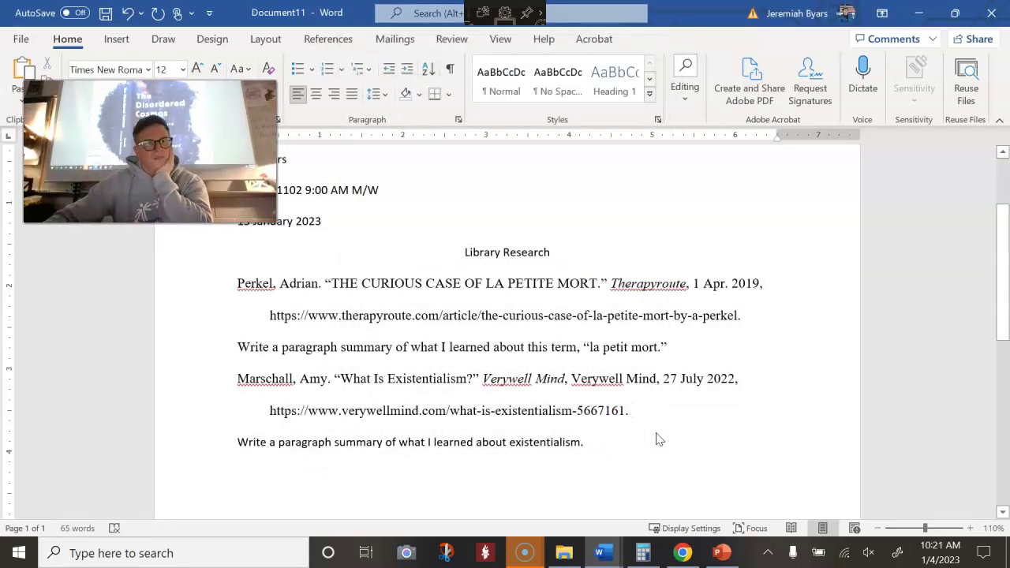
Check the summary prompt and first citation's URL, then return to Blackboard in Chrome
{"action": "scroll", "coordinate": [592, 410], "scroll_direction": "down", "scroll_amount": 1}
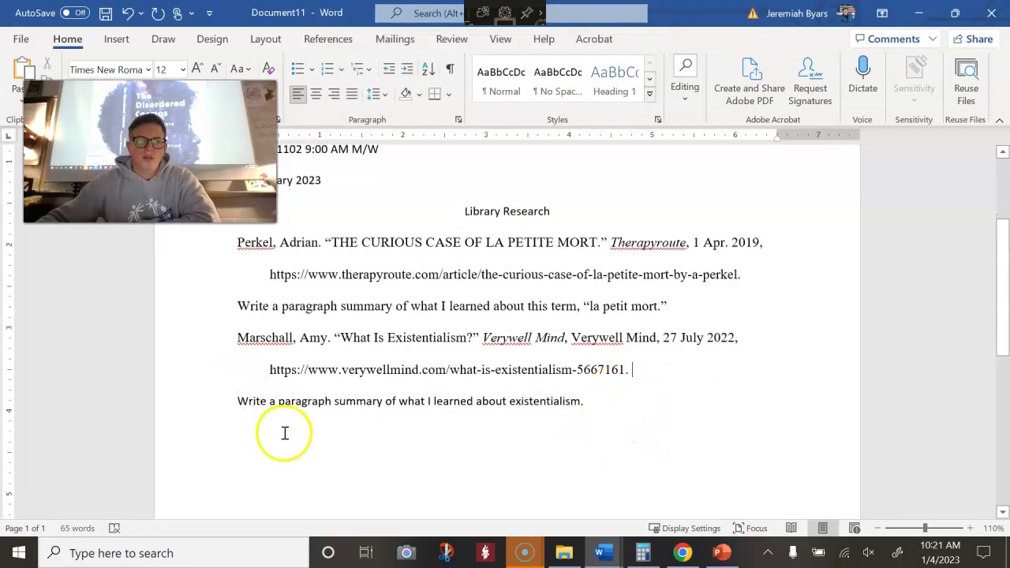
{"action": "left_click_drag", "start_coordinate": [366, 392], "coordinate": [386, 400]}
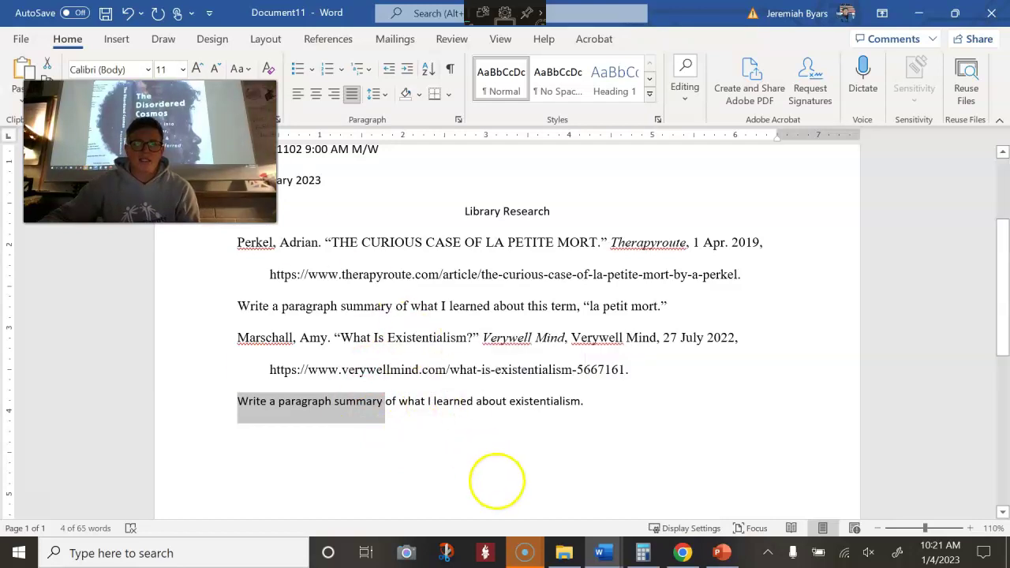
{"action": "left_click", "coordinate": [452, 414]}
{"action": "scroll", "coordinate": [608, 456], "scroll_direction": "up", "scroll_amount": 2}
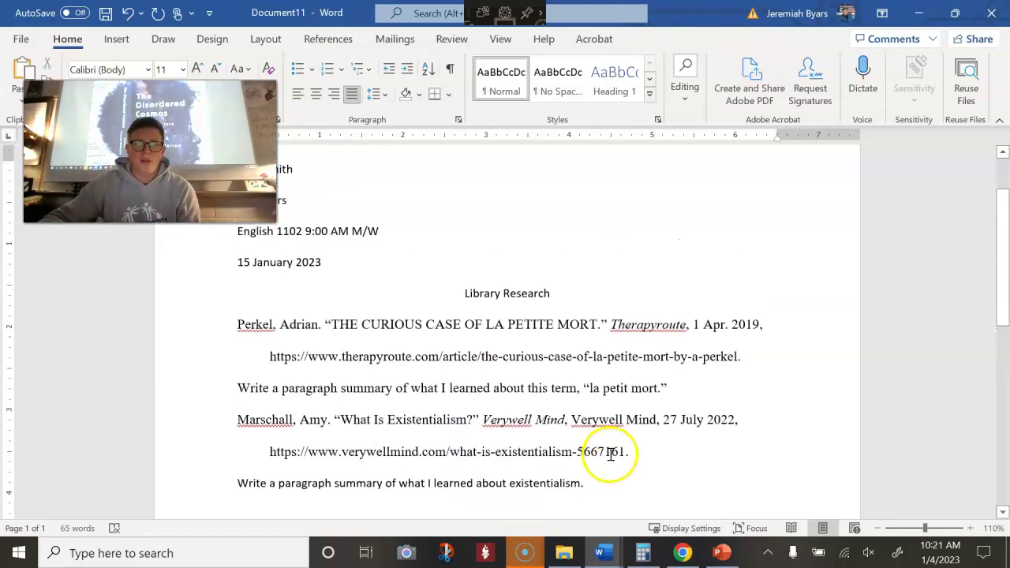
{"action": "left_click", "coordinate": [364, 354]}
{"action": "scroll", "coordinate": [361, 354], "scroll_direction": "up", "scroll_amount": 1}
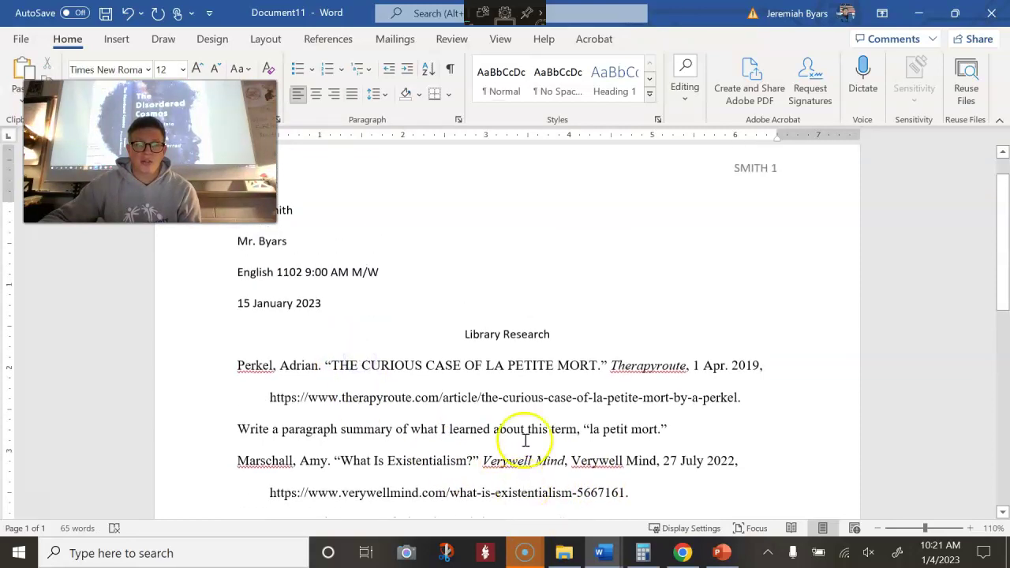
{"action": "left_click", "coordinate": [682, 552]}
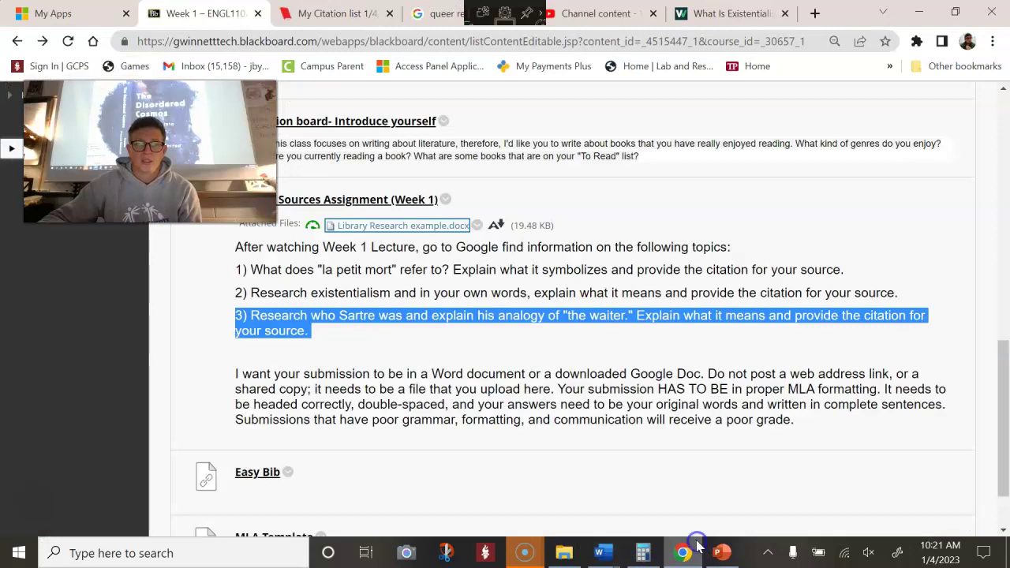
Switch through the existentialism article tab to the EasyBib citation list and dismiss the Citation copied popup
{"action": "left_click", "coordinate": [473, 254]}
{"action": "left_click", "coordinate": [738, 14]}
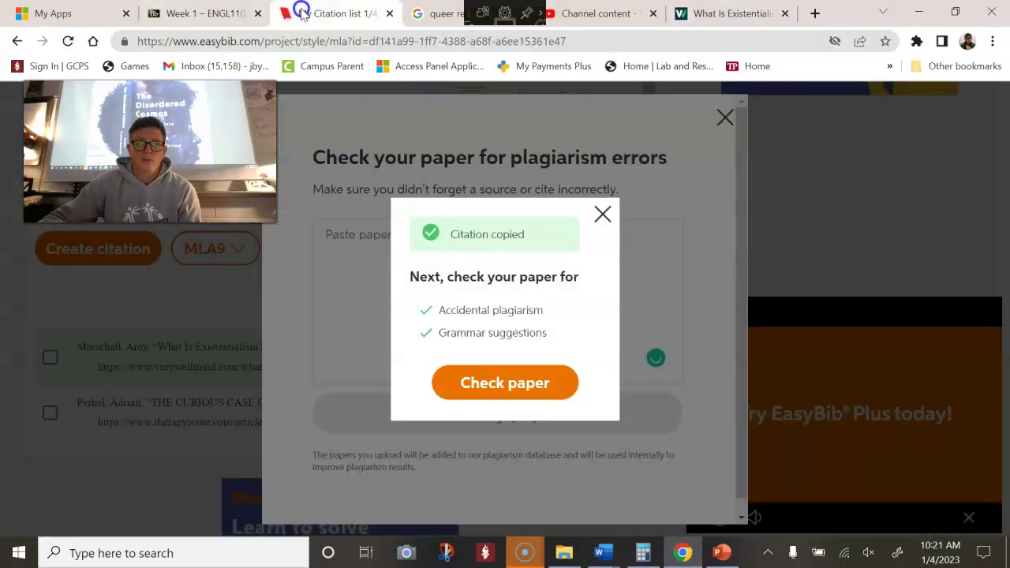
{"action": "left_click", "coordinate": [314, 14]}
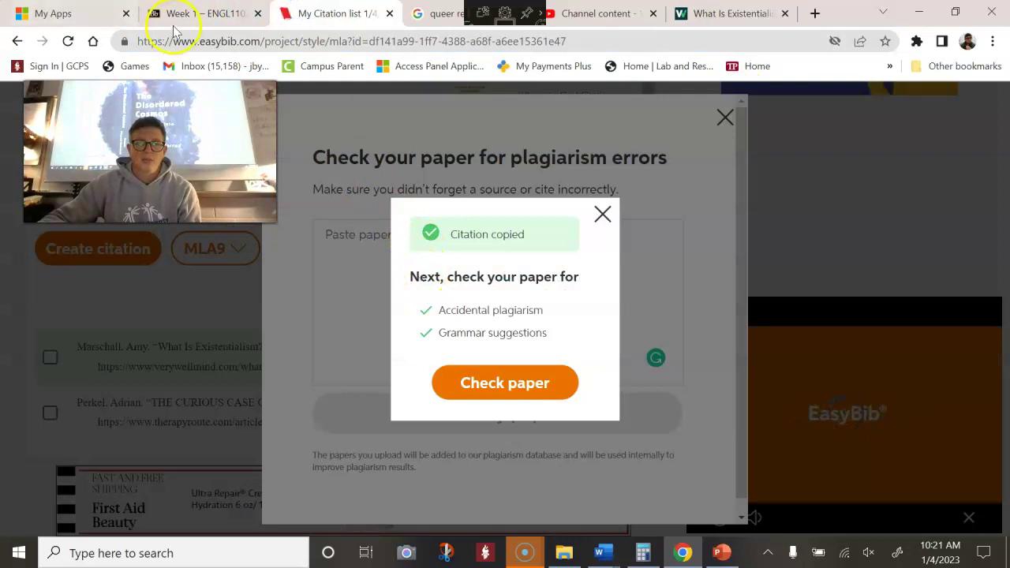
{"action": "mouse_move", "coordinate": [601, 551]}
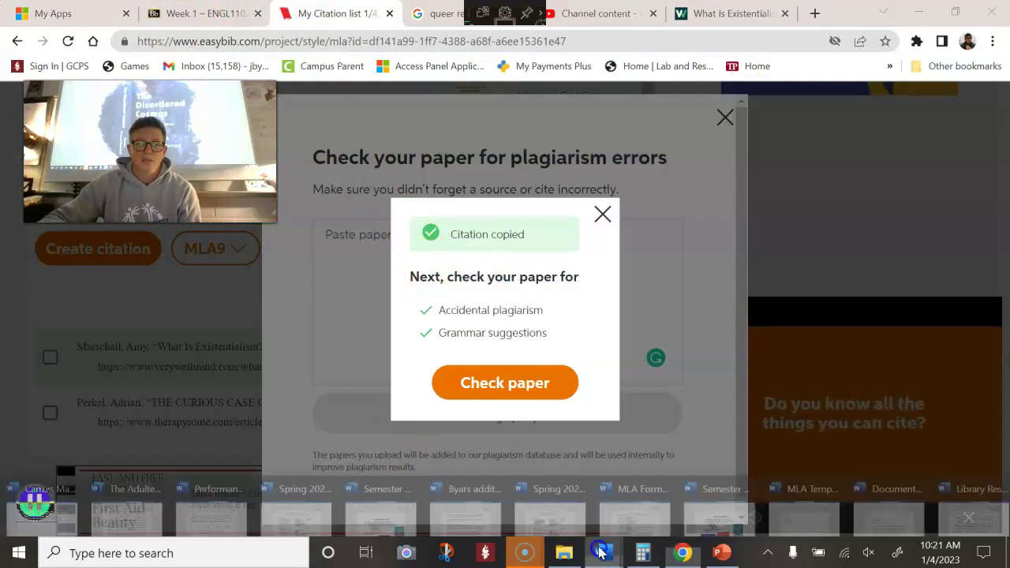
{"action": "mouse_move", "coordinate": [800, 533]}
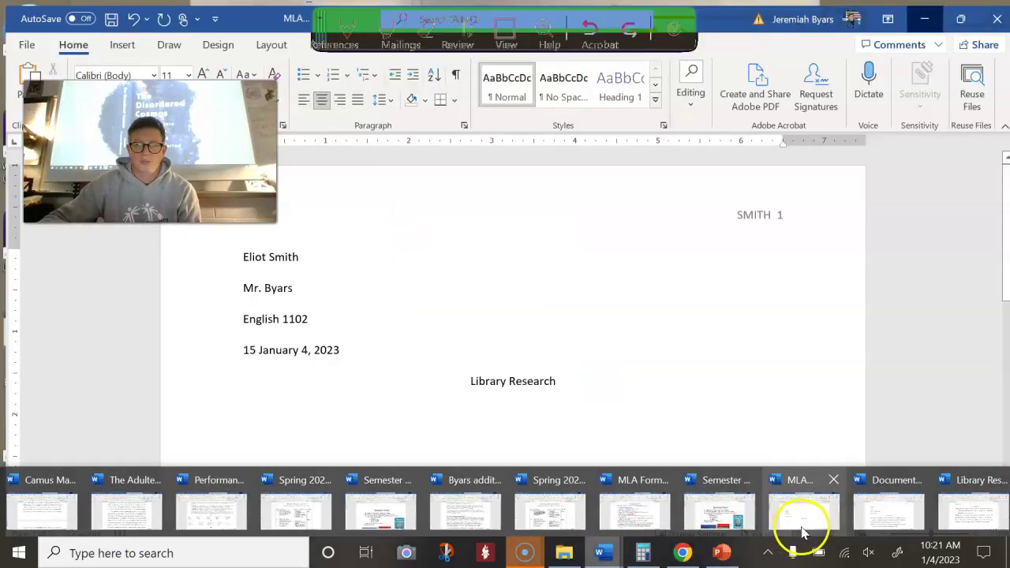
{"action": "mouse_move", "coordinate": [879, 521]}
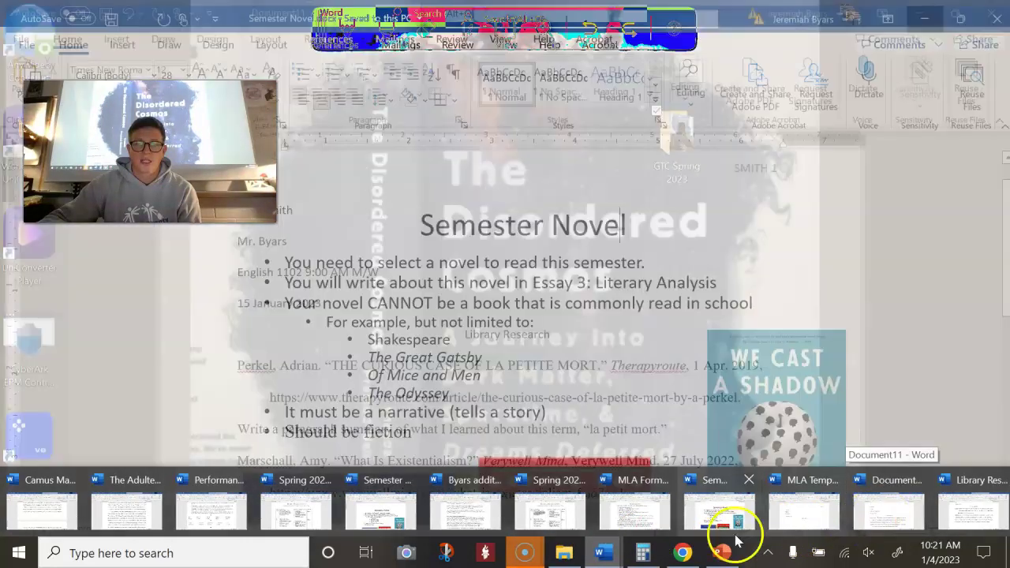
{"action": "left_click", "coordinate": [680, 552]}
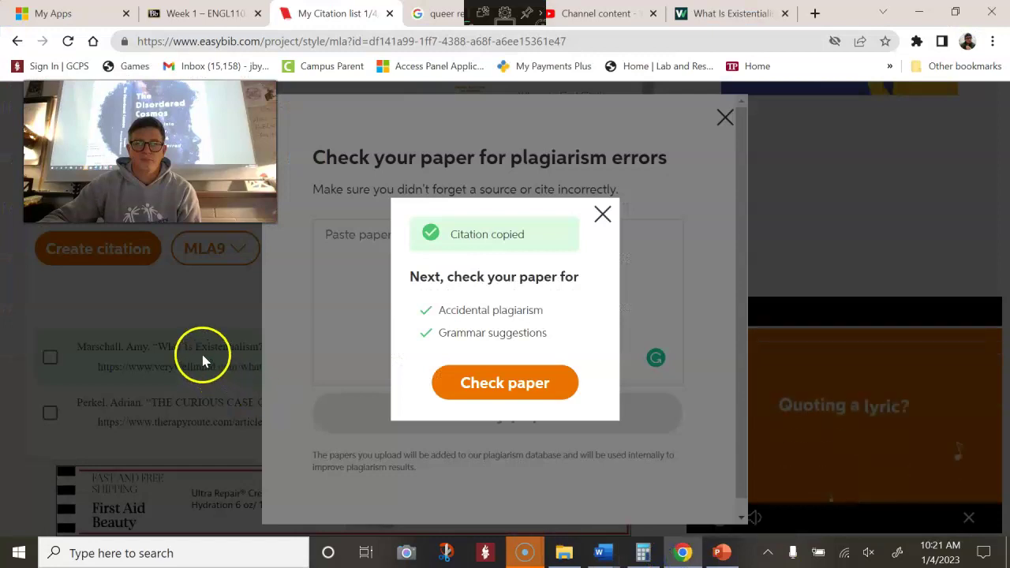
{"action": "left_click", "coordinate": [187, 315]}
On the Week 1 Blackboard page, select research topics 1–3 of the Finding Sources Assignment
{"action": "left_click", "coordinate": [178, 14]}
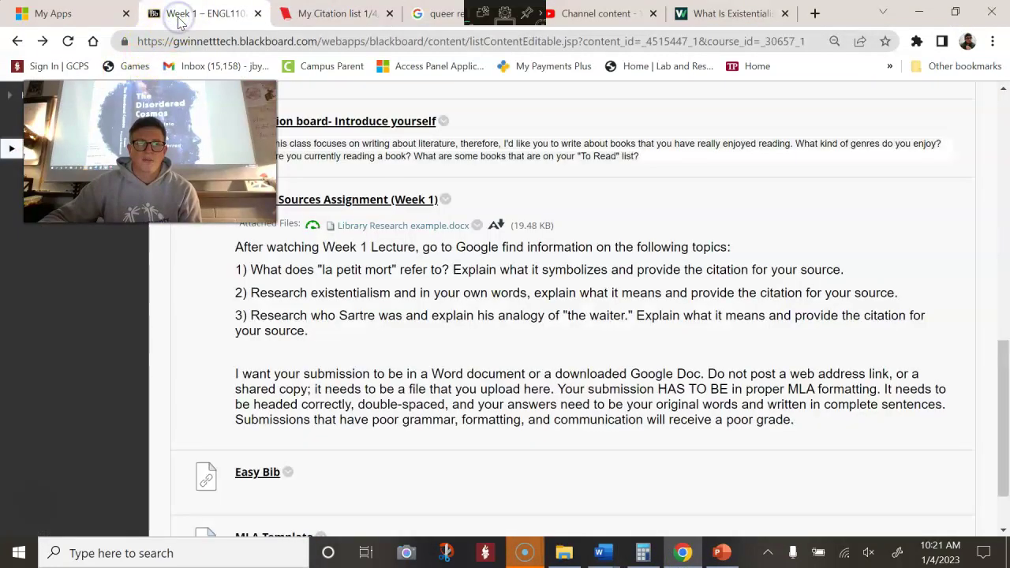
{"action": "scroll", "coordinate": [423, 359], "scroll_direction": "down", "scroll_amount": 2}
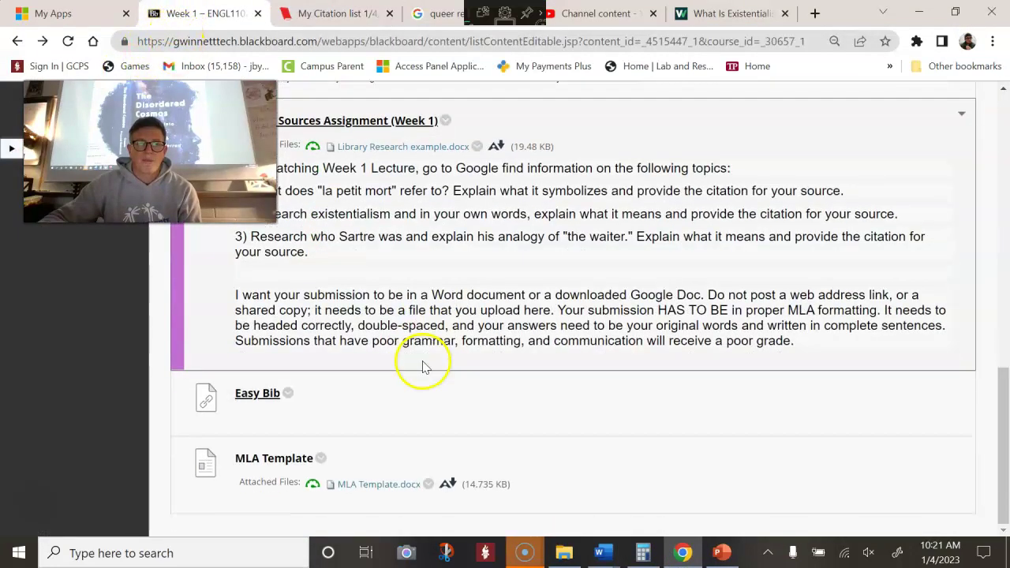
{"action": "scroll", "coordinate": [444, 385], "scroll_direction": "up", "scroll_amount": 4}
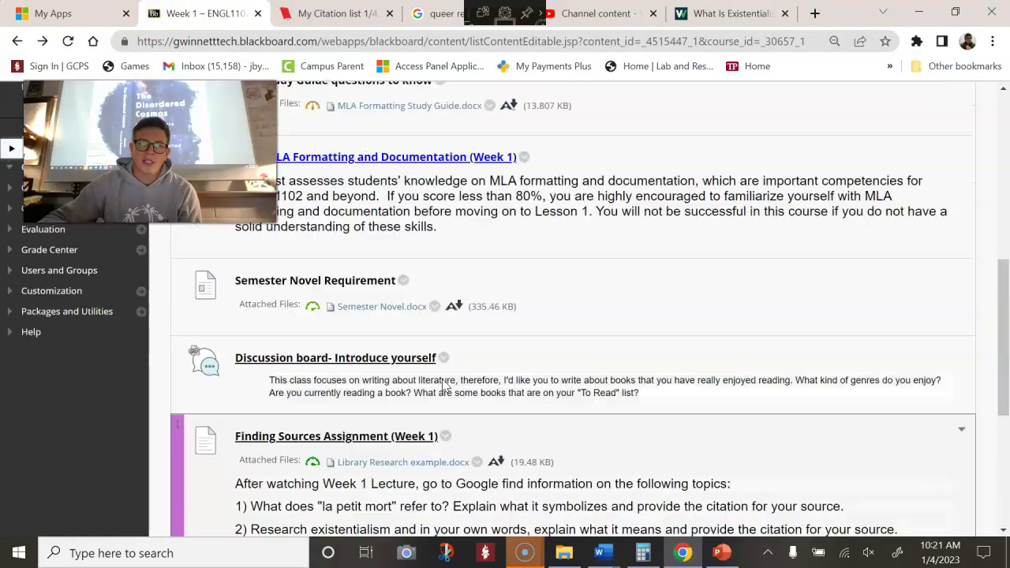
{"action": "scroll", "coordinate": [444, 385], "scroll_direction": "up", "scroll_amount": 4}
{"action": "scroll", "coordinate": [444, 385], "scroll_direction": "down", "scroll_amount": 2}
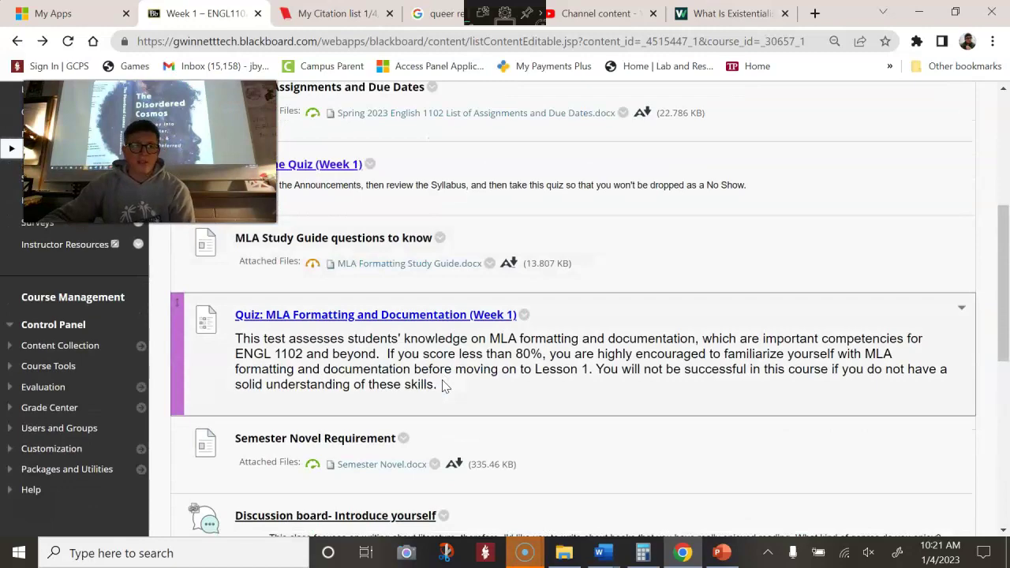
{"action": "scroll", "coordinate": [444, 385], "scroll_direction": "down", "scroll_amount": 2}
{"action": "scroll", "coordinate": [444, 385], "scroll_direction": "up", "scroll_amount": 1}
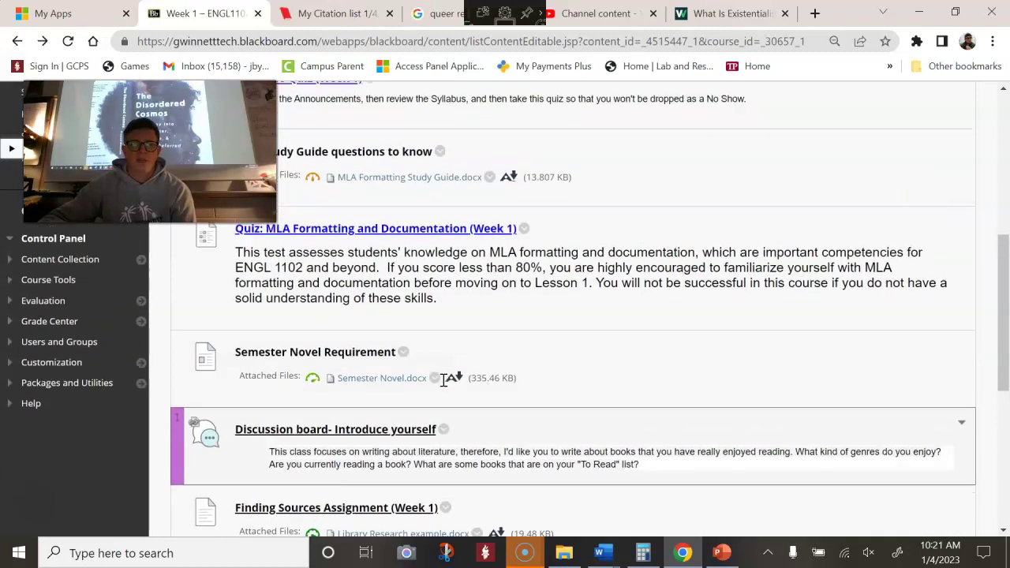
{"action": "scroll", "coordinate": [444, 381], "scroll_direction": "down", "scroll_amount": 5}
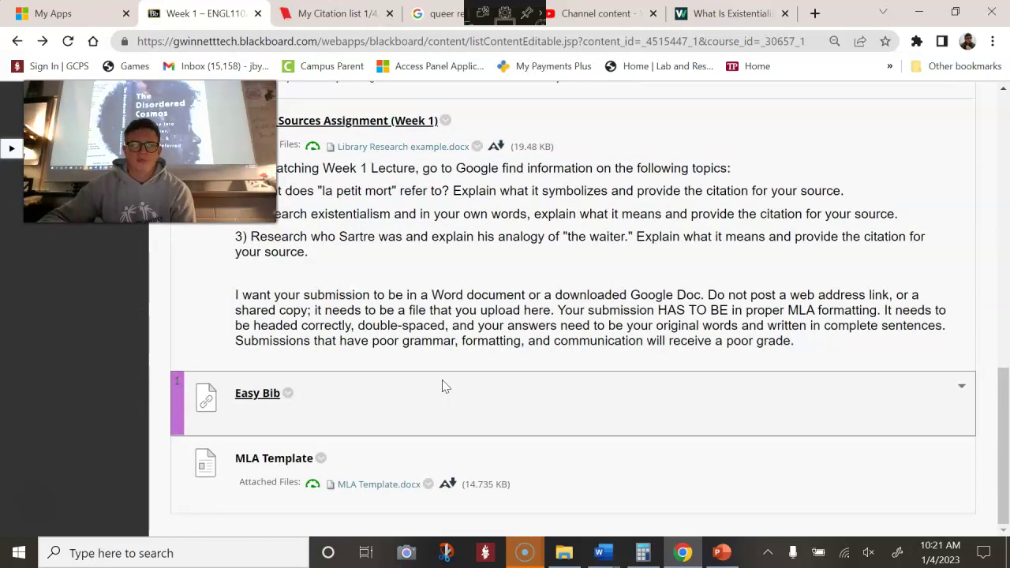
{"action": "scroll", "coordinate": [444, 385], "scroll_direction": "up", "scroll_amount": 1}
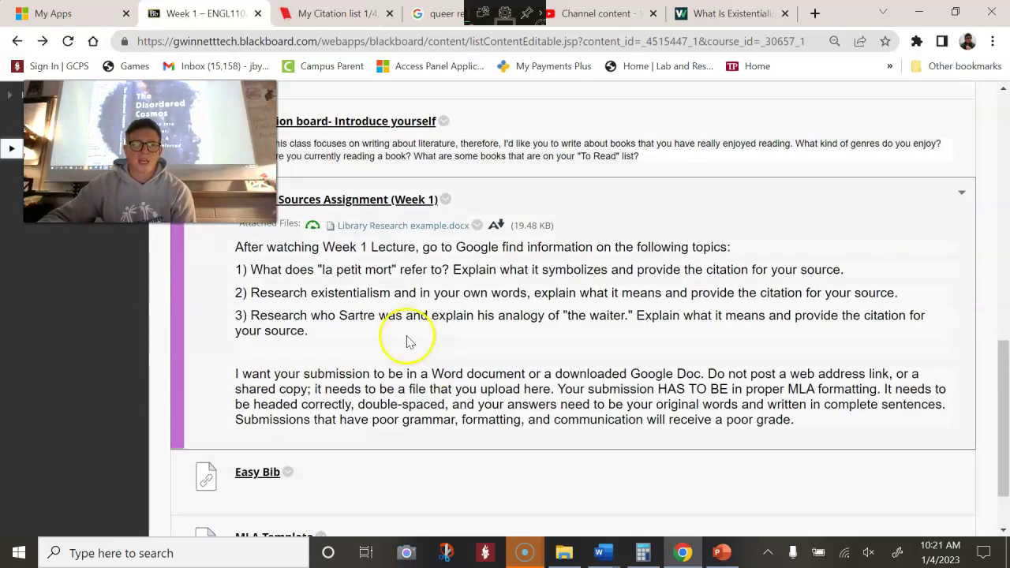
{"action": "left_click_drag", "start_coordinate": [244, 267], "coordinate": [342, 347]}
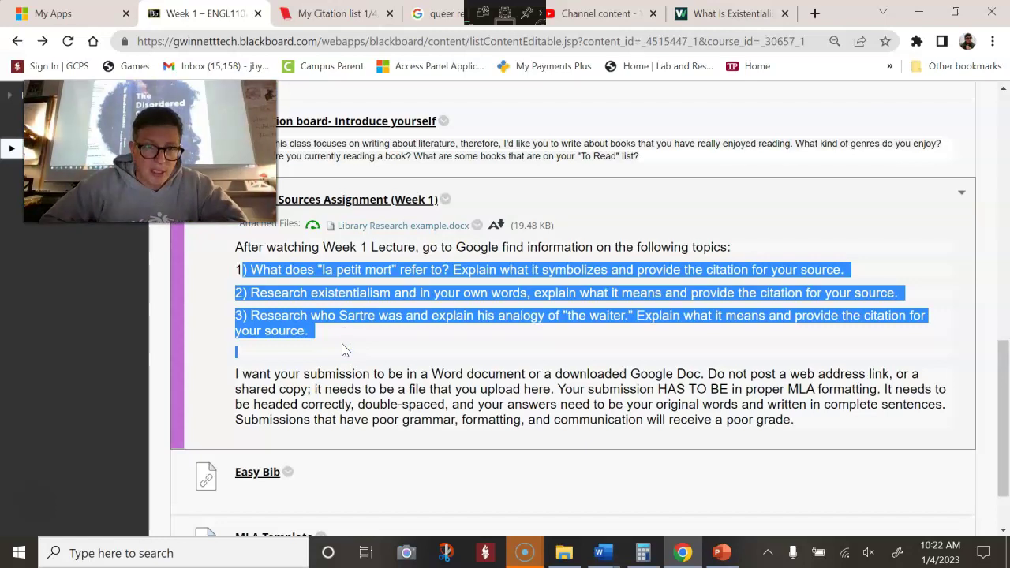
{"action": "right_click", "coordinate": [338, 332]}
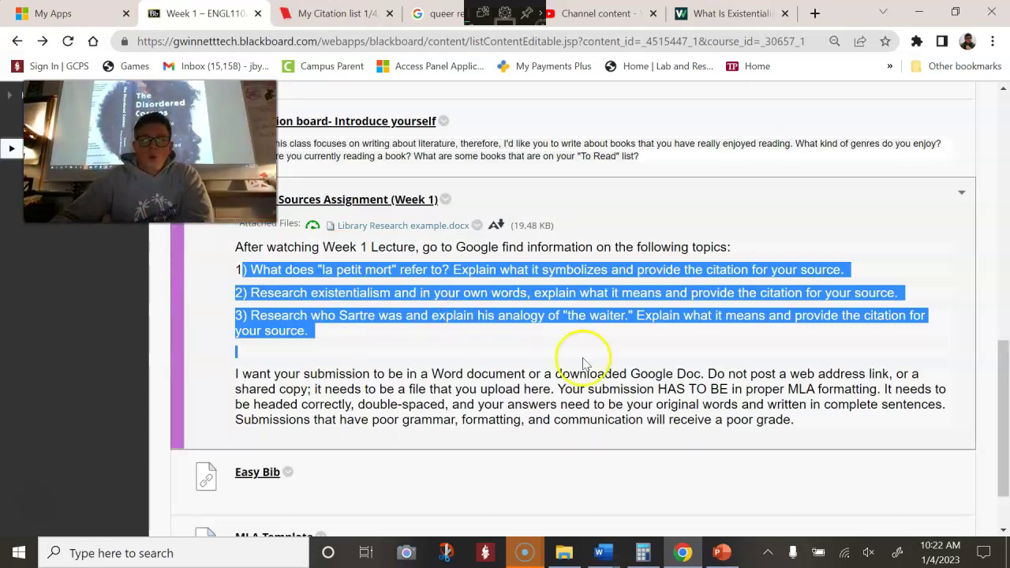
{"action": "left_click", "coordinate": [618, 562]}
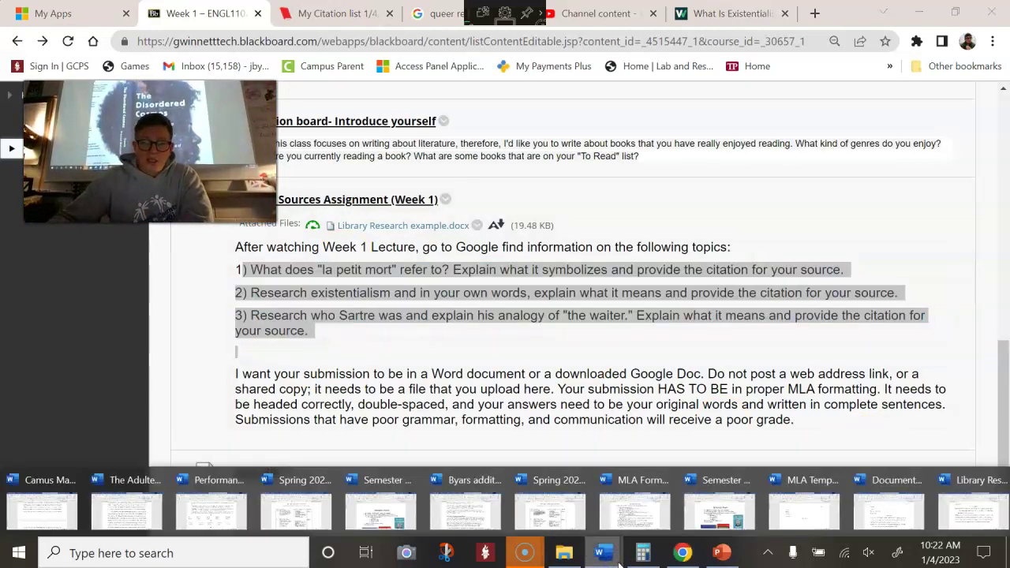
{"action": "left_click", "coordinate": [564, 511]}
{"action": "left_click", "coordinate": [314, 321]}
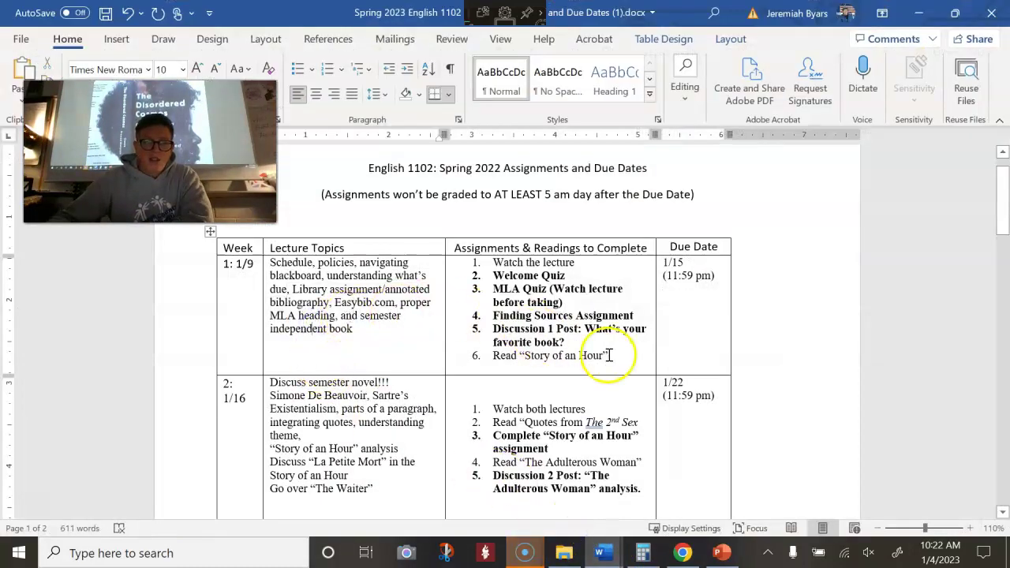
{"action": "left_click_drag", "start_coordinate": [522, 356], "coordinate": [484, 355]}
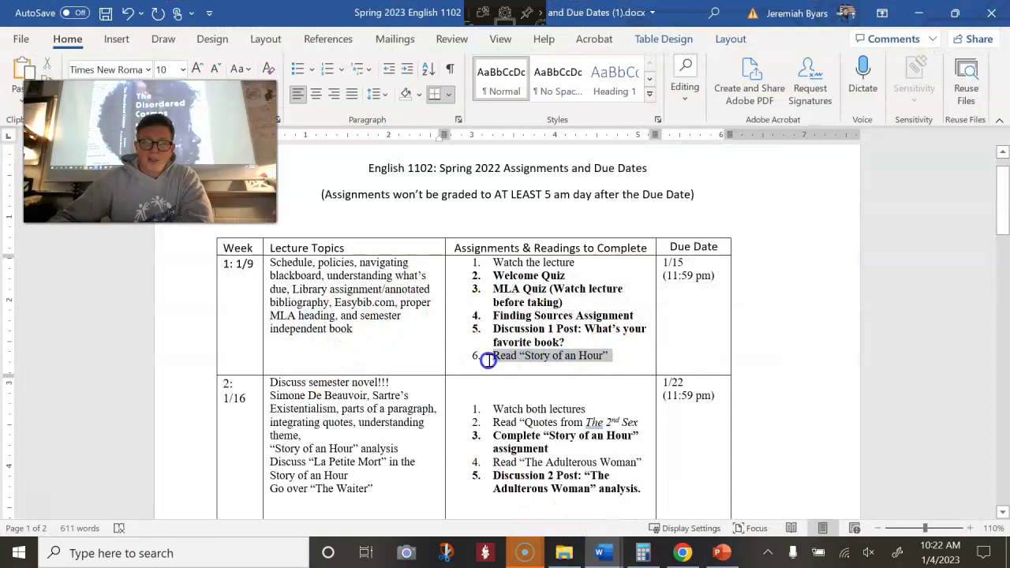
{"action": "left_click", "coordinate": [929, 16]}
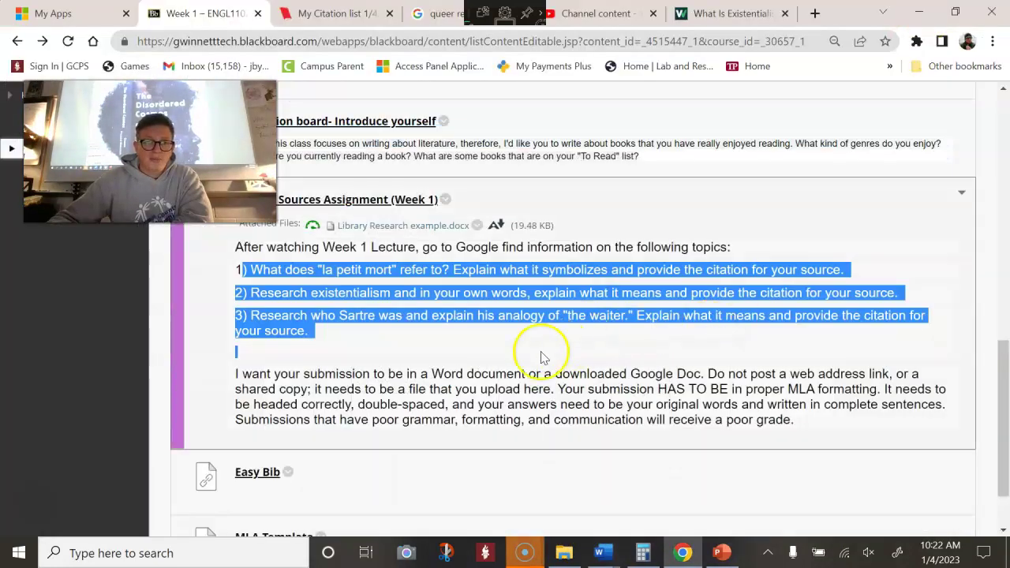
Download the Story of an Hour by Kate Chopin .docx from Blackboard's Week 1 page and open it
{"action": "scroll", "coordinate": [520, 358], "scroll_direction": "up", "scroll_amount": 10}
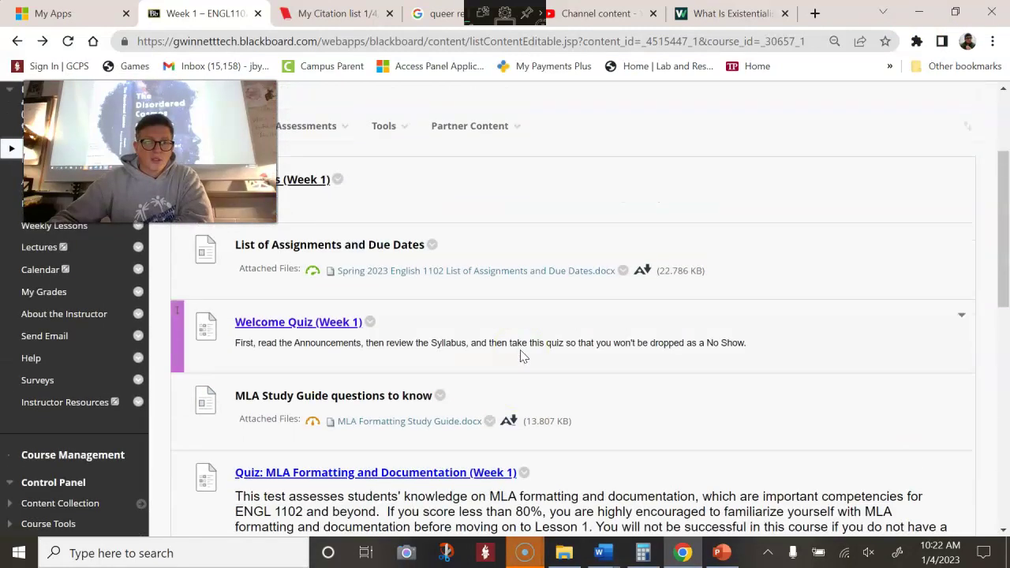
{"action": "scroll", "coordinate": [520, 357], "scroll_direction": "up", "scroll_amount": 1}
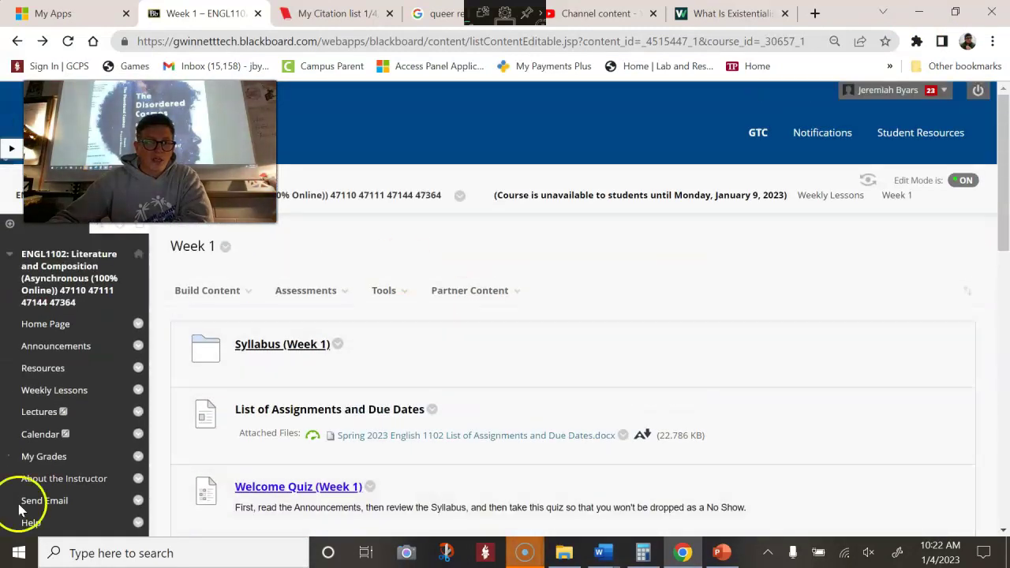
{"action": "scroll", "coordinate": [654, 308], "scroll_direction": "down", "scroll_amount": 10}
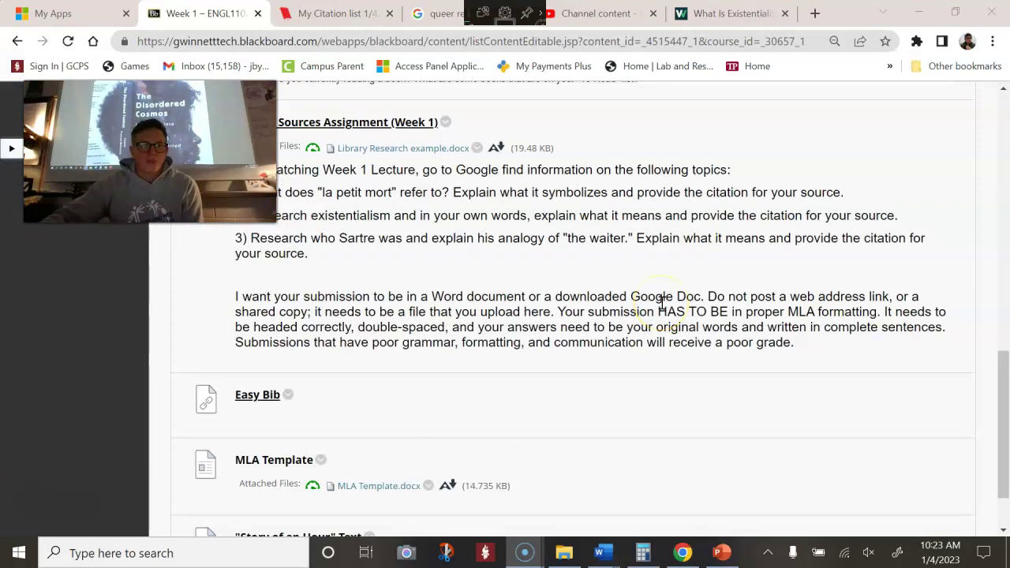
{"action": "scroll", "coordinate": [323, 329], "scroll_direction": "down", "scroll_amount": 2}
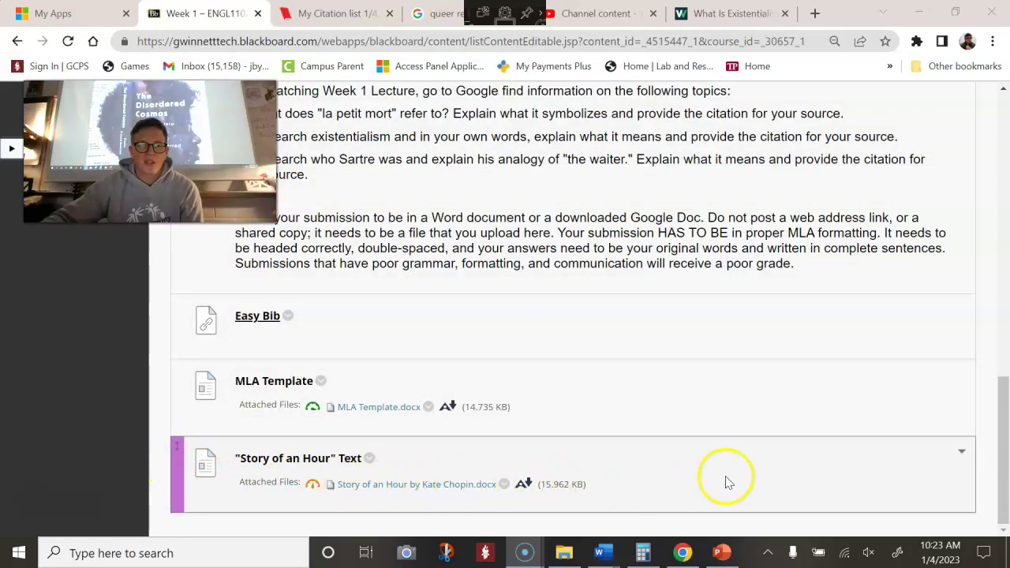
{"action": "left_click", "coordinate": [465, 485]}
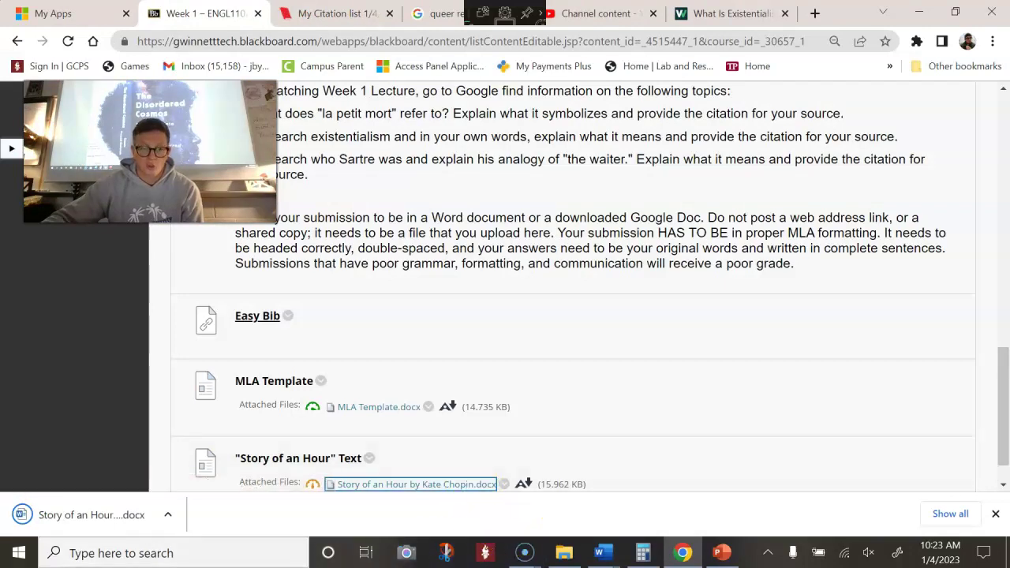
{"action": "left_click", "coordinate": [142, 526]}
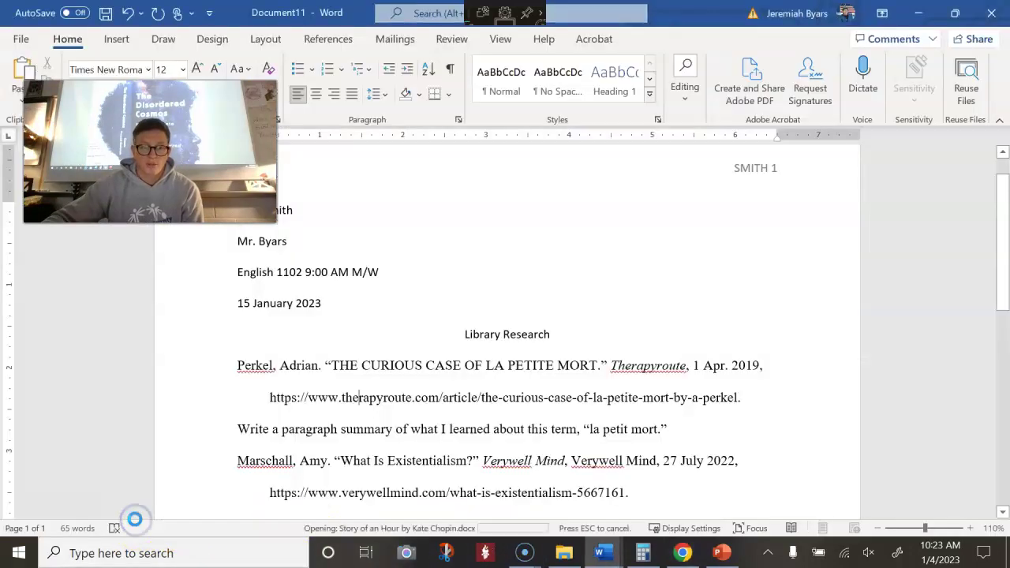
Skim the three-page Story of an Hour text in Word from title to last line
{"action": "left_click", "coordinate": [511, 266]}
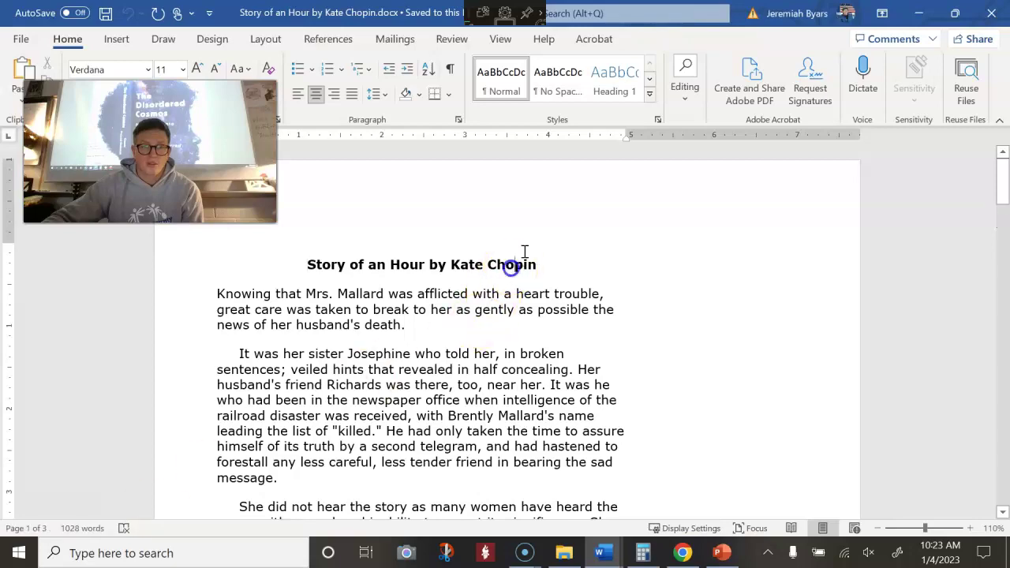
{"action": "scroll", "coordinate": [568, 294], "scroll_direction": "down", "scroll_amount": 20}
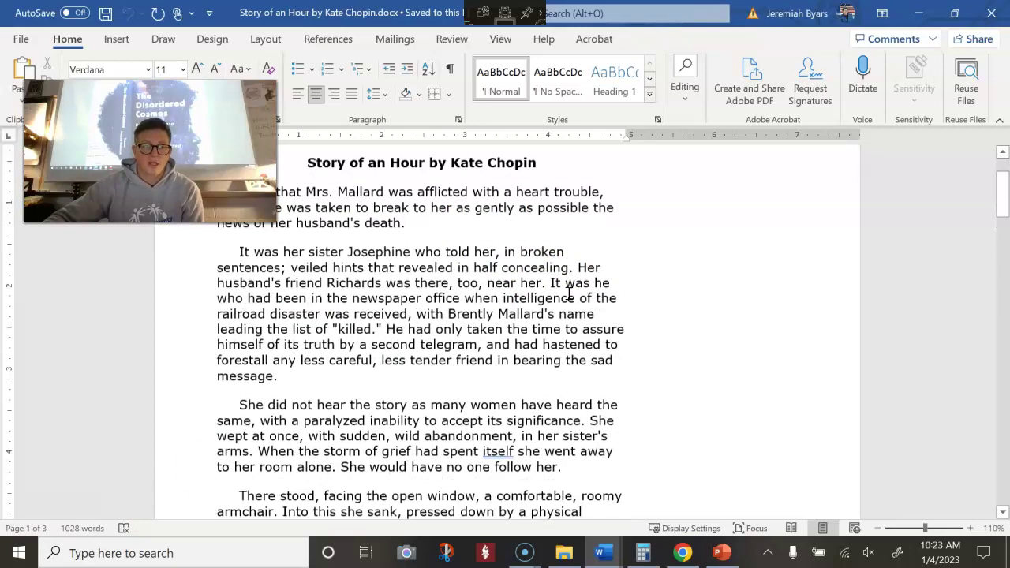
{"action": "scroll", "coordinate": [568, 295], "scroll_direction": "down", "scroll_amount": 20}
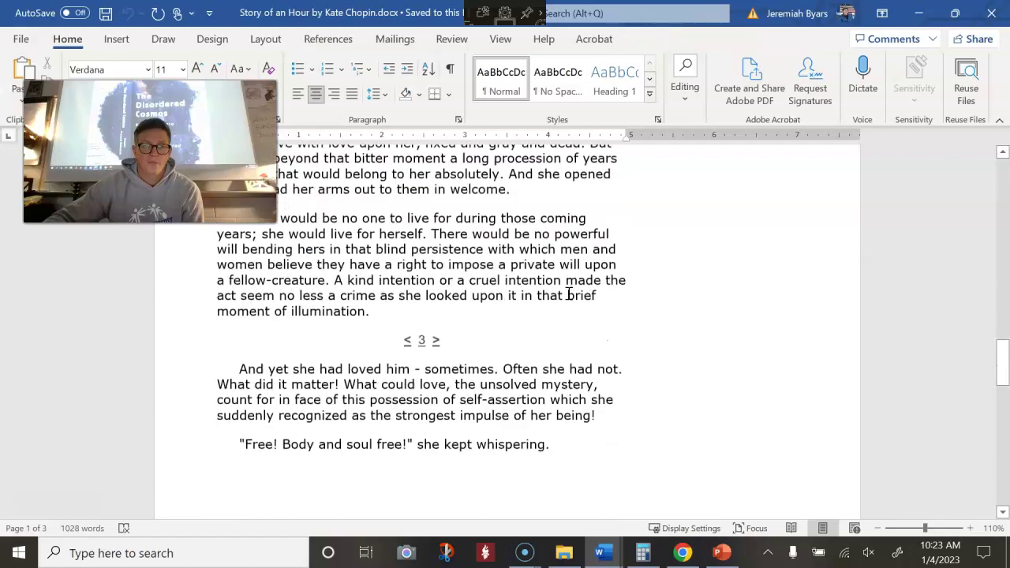
{"action": "scroll", "coordinate": [602, 301], "scroll_direction": "up", "scroll_amount": 15}
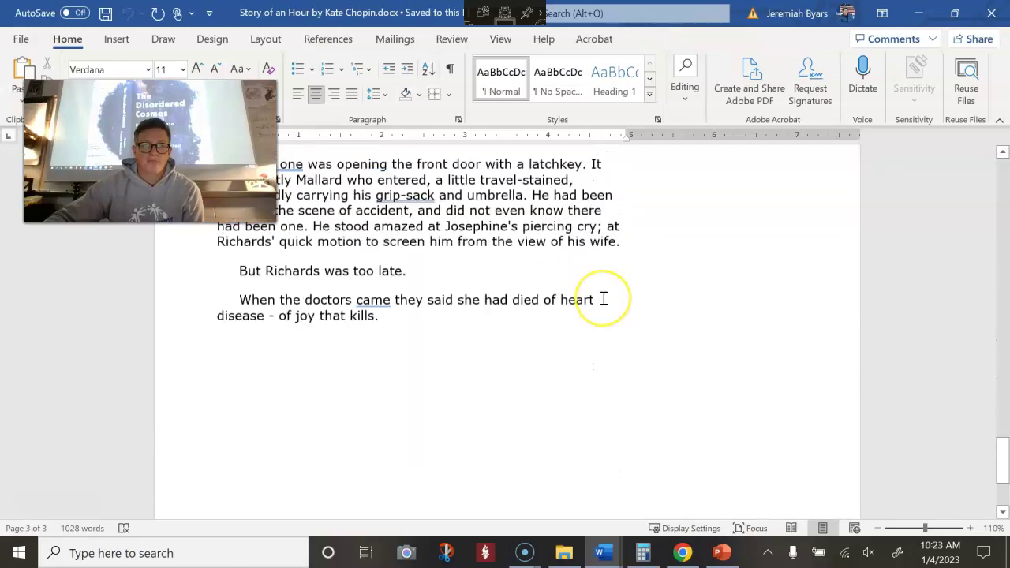
{"action": "scroll", "coordinate": [603, 298], "scroll_direction": "up", "scroll_amount": 20}
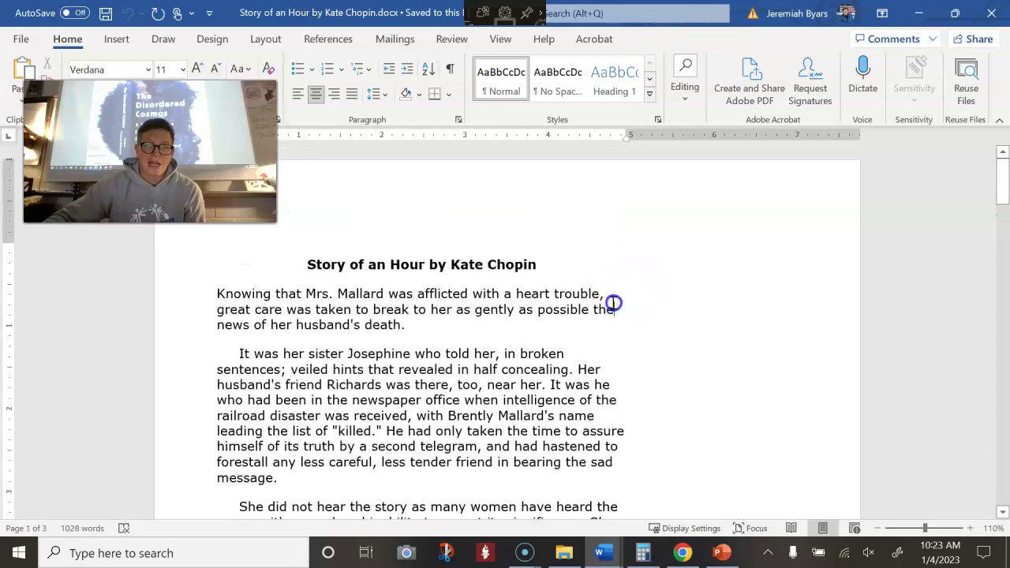
{"action": "scroll", "coordinate": [721, 285], "scroll_direction": "down", "scroll_amount": 1}
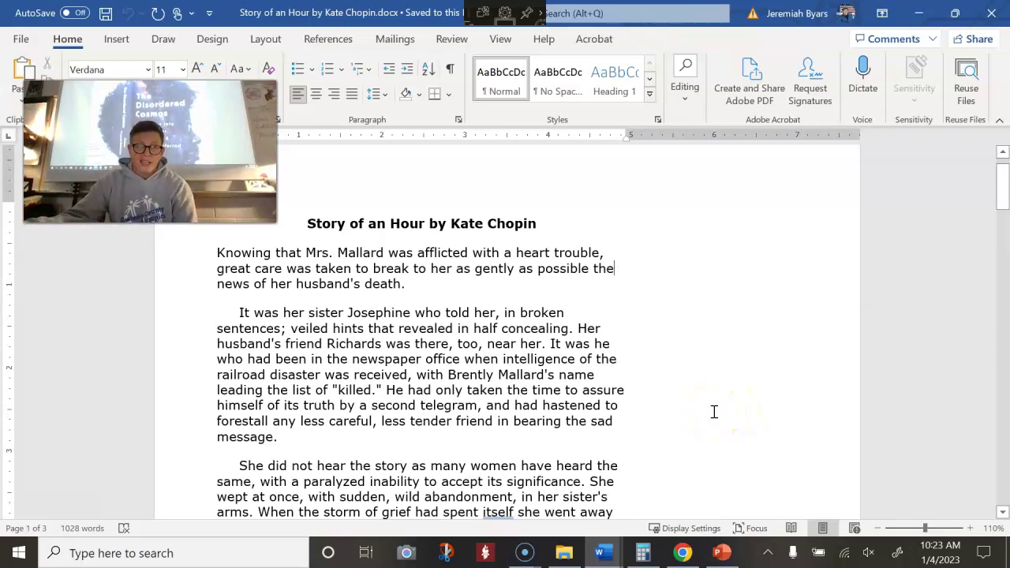
{"action": "mouse_move", "coordinate": [601, 552]}
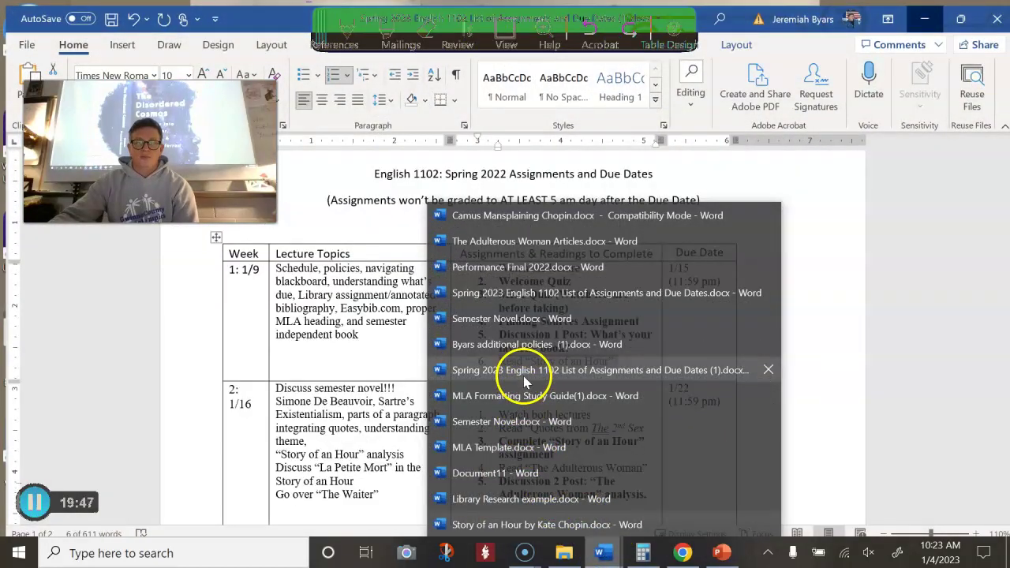
In the Spring 2023 schedule, highlight the week 1 Story of an Hour reading and assignment items
{"action": "left_click", "coordinate": [523, 376]}
{"action": "left_click", "coordinate": [607, 359]}
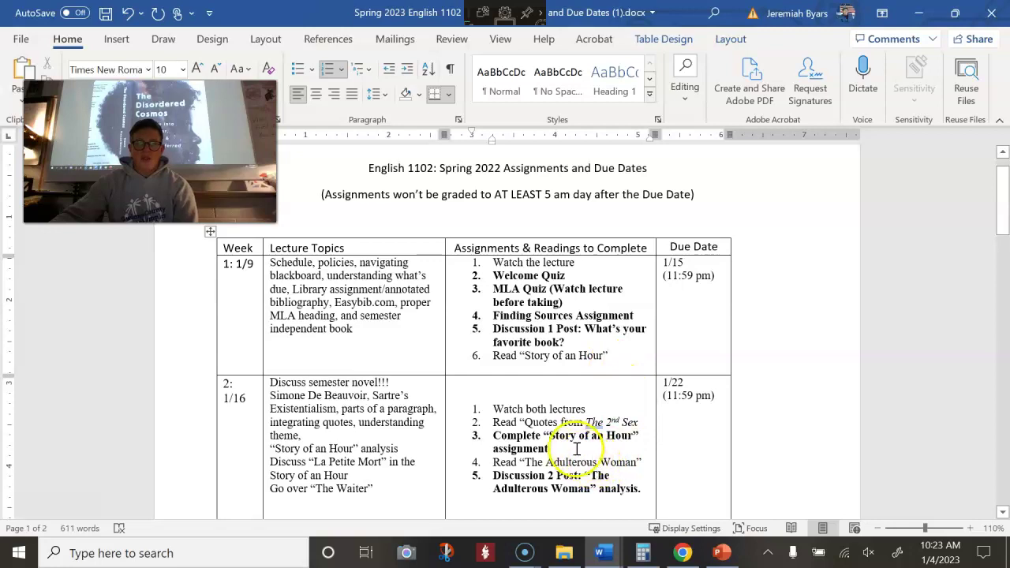
{"action": "left_click_drag", "start_coordinate": [523, 444], "coordinate": [493, 435]}
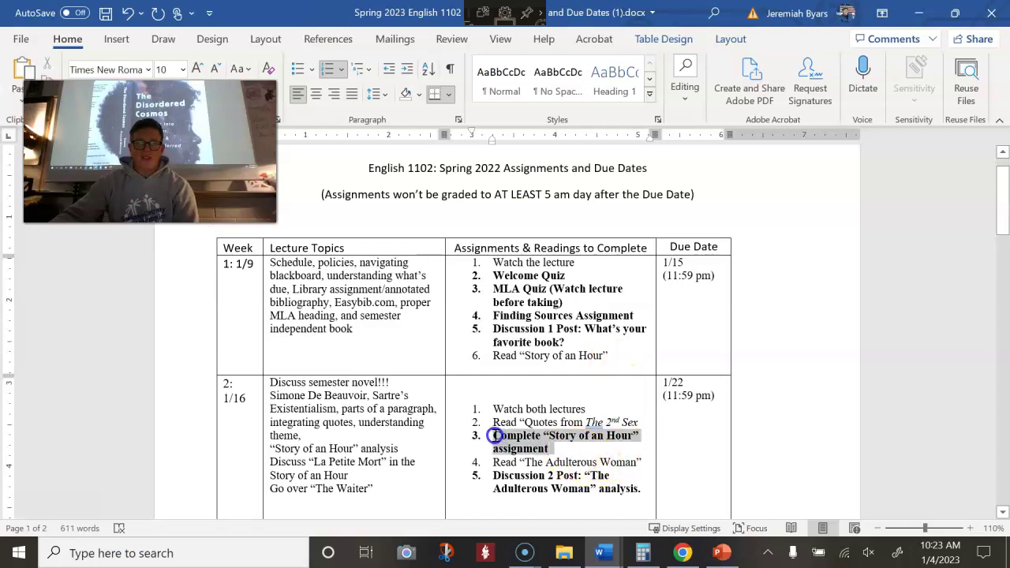
{"action": "left_click_drag", "start_coordinate": [379, 478], "coordinate": [263, 384]}
{"action": "left_click", "coordinate": [302, 462]}
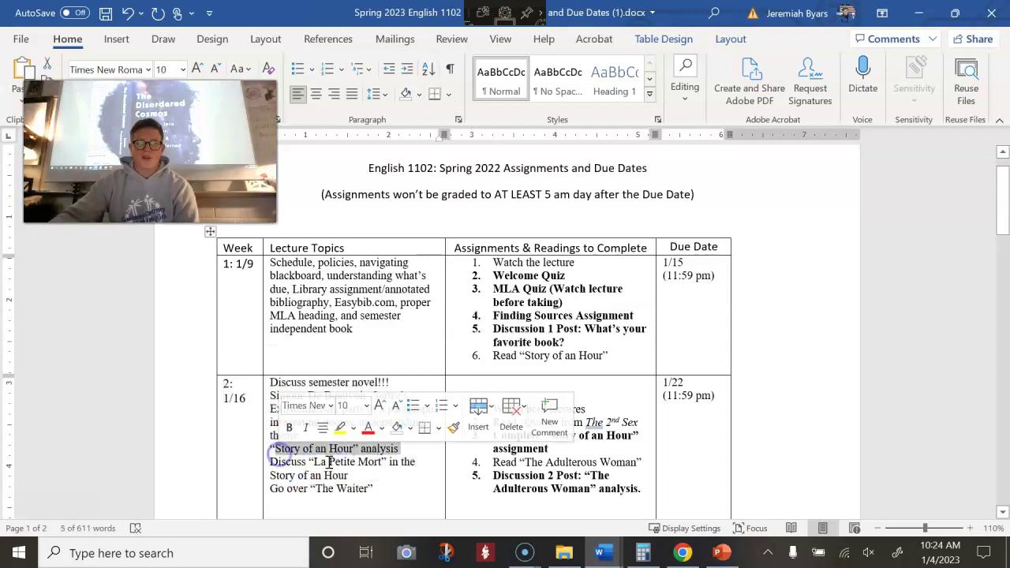
{"action": "left_click_drag", "start_coordinate": [609, 352], "coordinate": [484, 362]}
{"action": "left_click", "coordinate": [519, 361]}
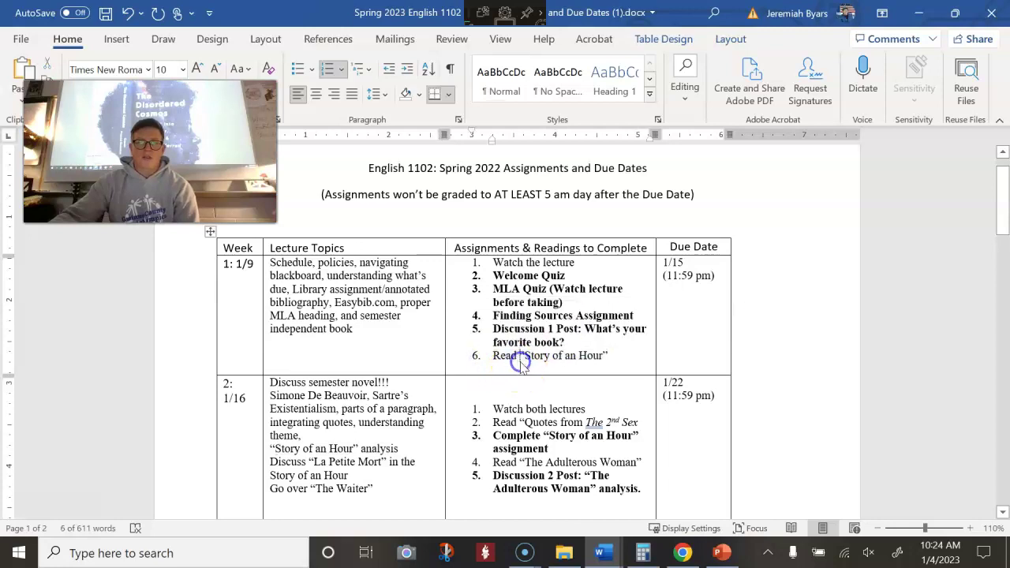
Highlight week 2 lecture topics from Existentialism and assignment items 1–5, then minimize the schedule
{"action": "left_click_drag", "start_coordinate": [374, 493], "coordinate": [284, 408]}
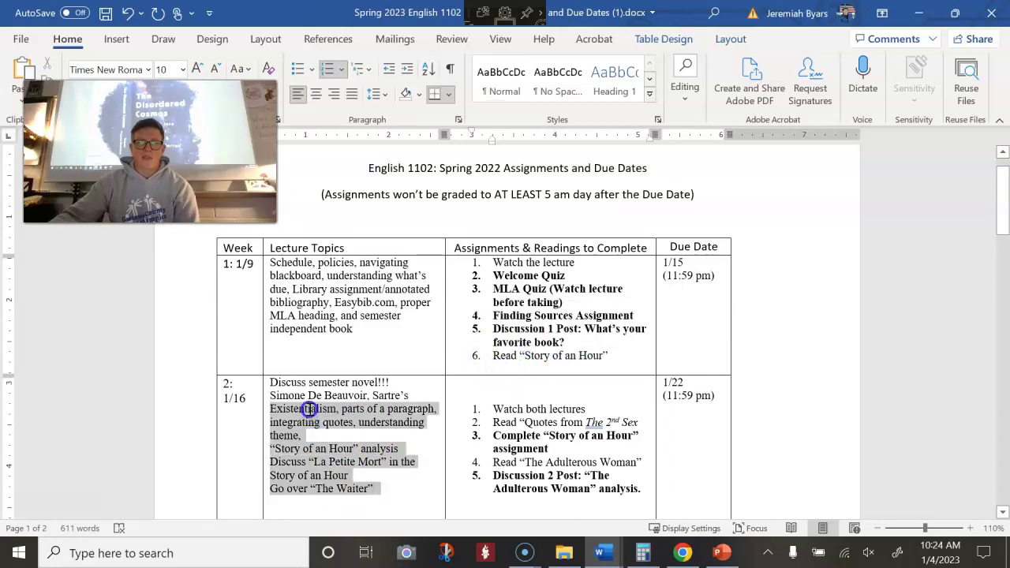
{"action": "left_click_drag", "start_coordinate": [614, 482], "coordinate": [489, 409]}
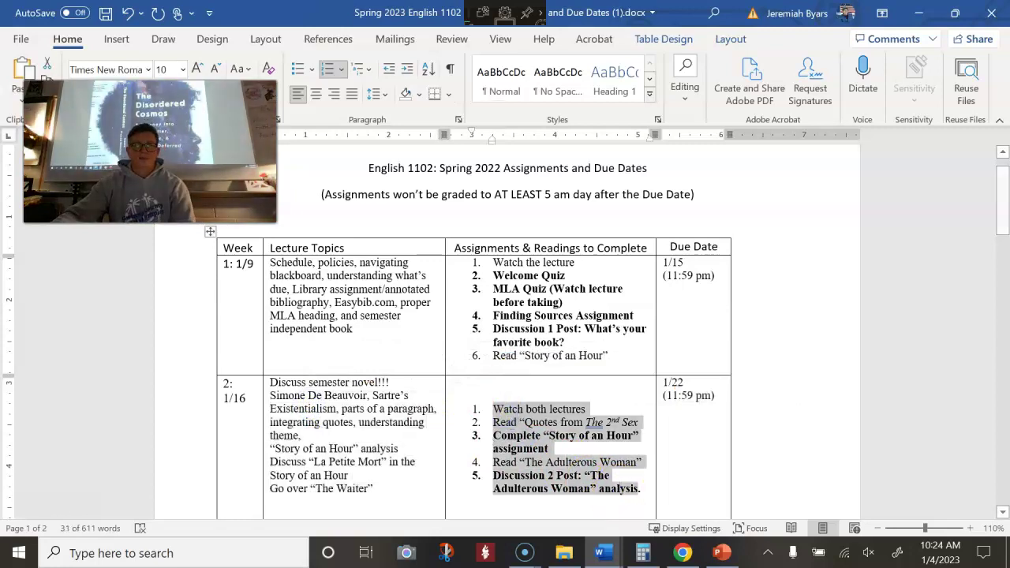
{"action": "left_click", "coordinate": [920, 13]}
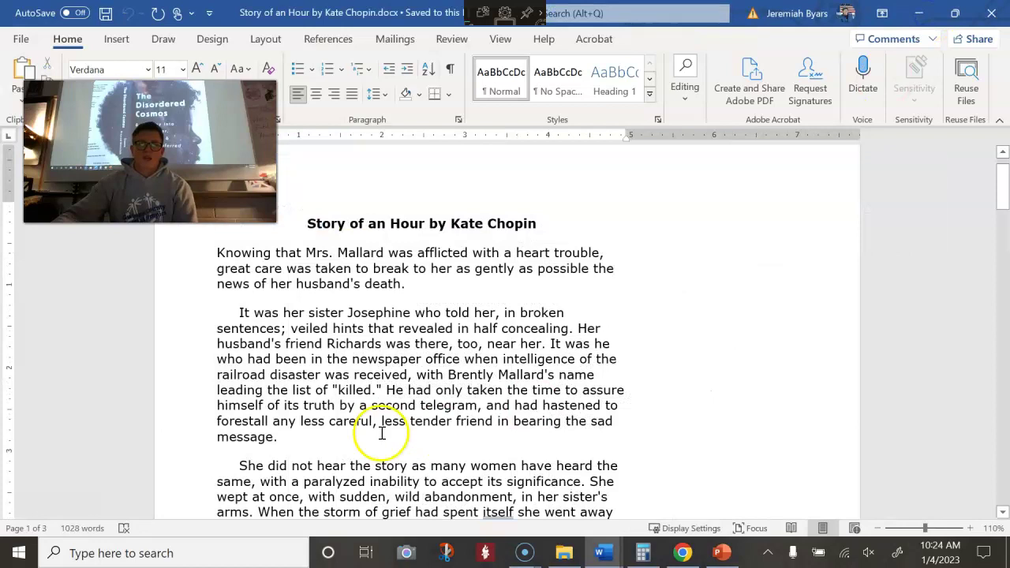